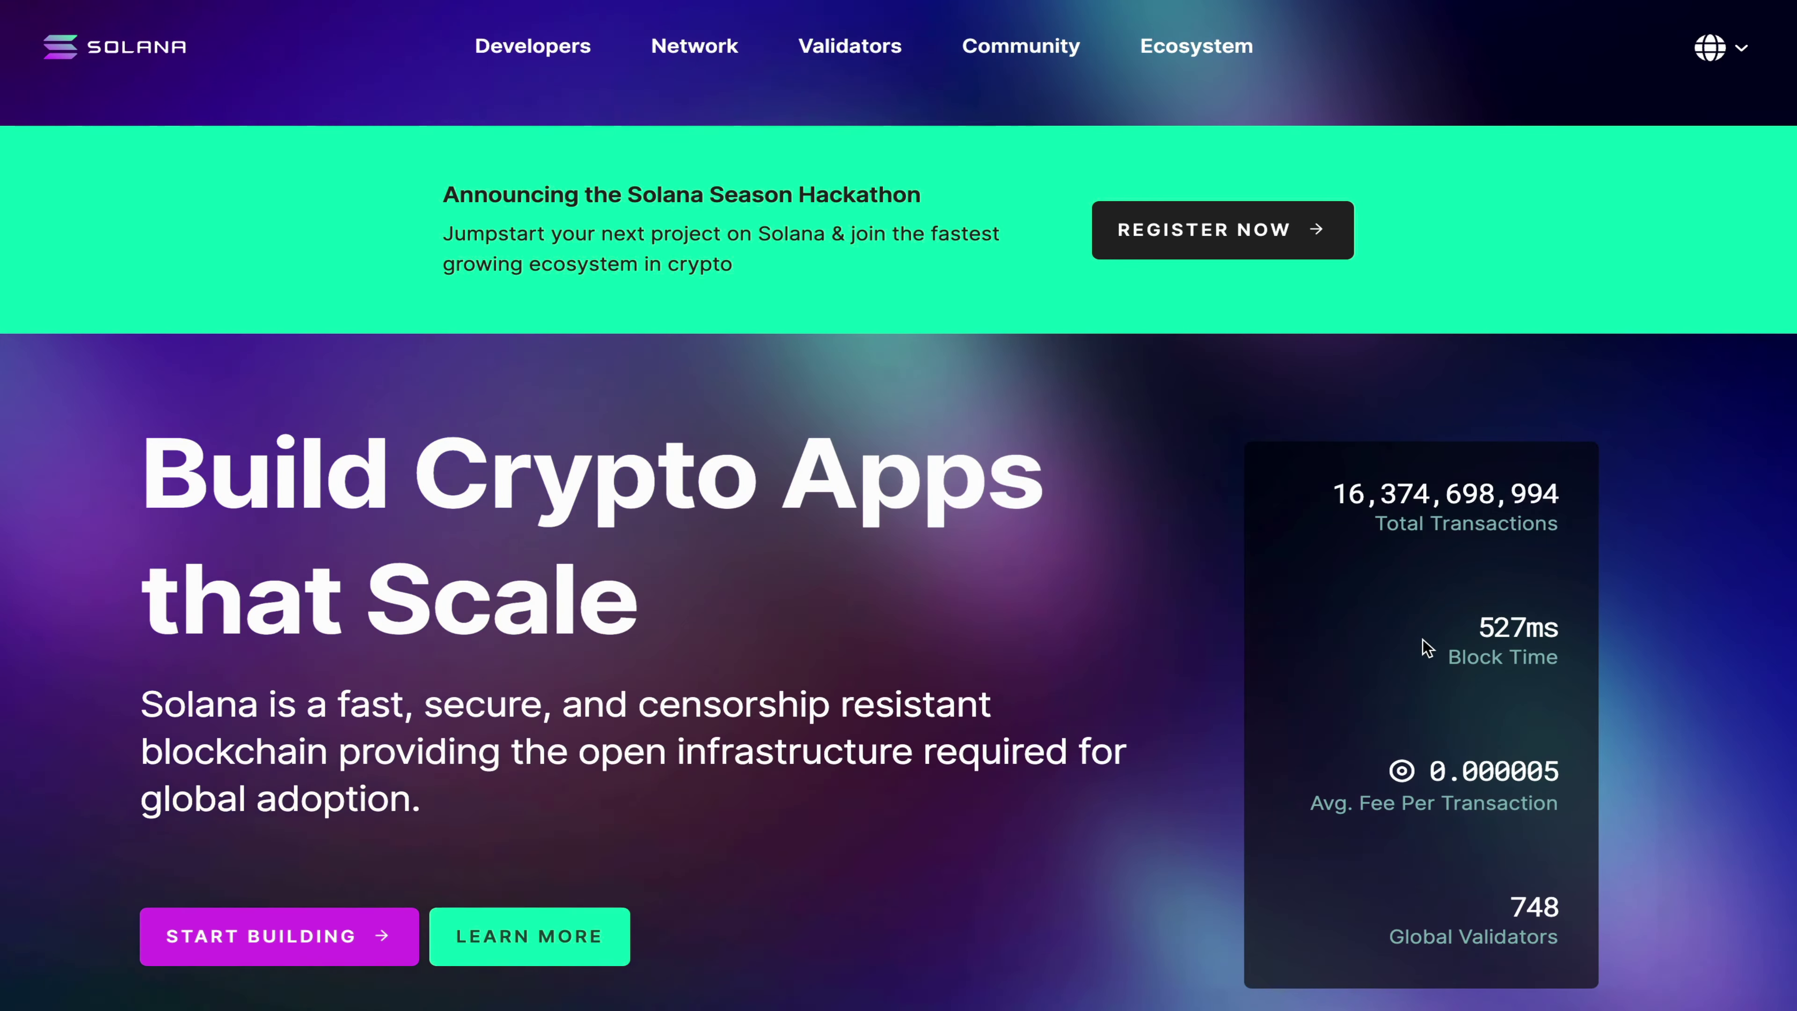
Step: Scroll down the projectserum.com homepage past the intro video to the SRM token, Solana and Orderbooks cards
scroll(1427, 648, down, 12)
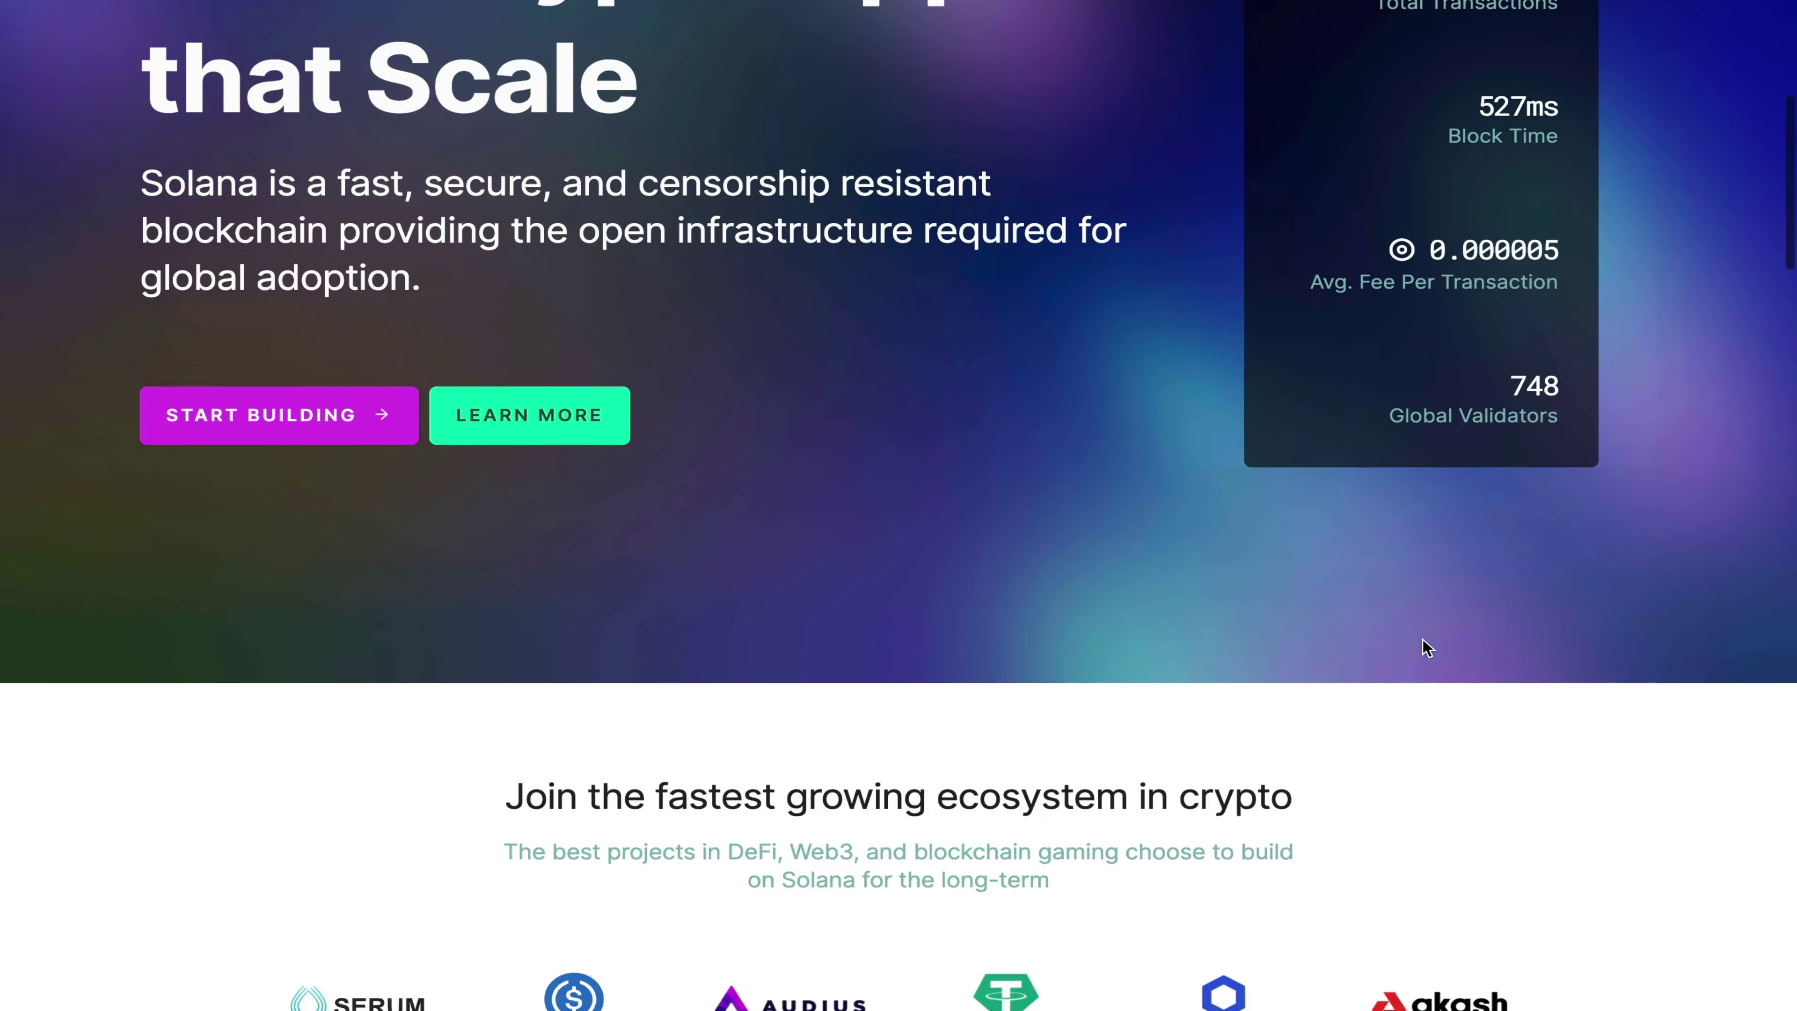
scroll(1427, 648, down, 2)
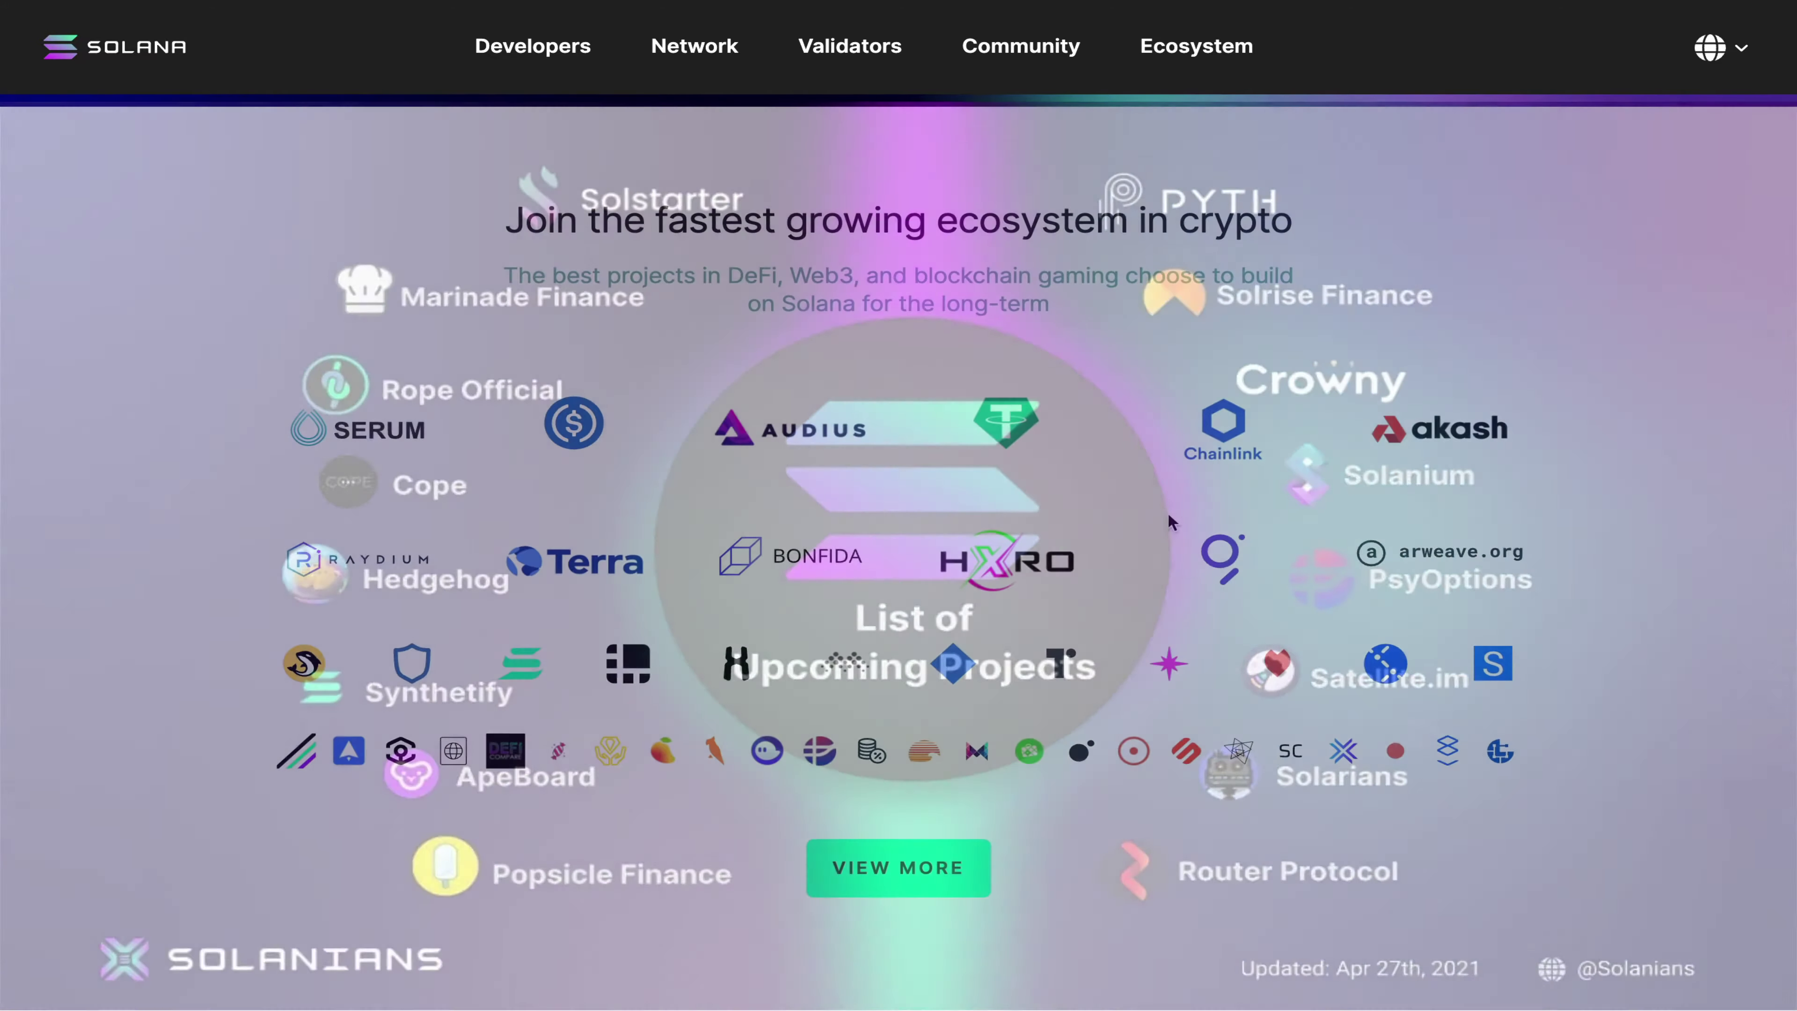
scroll(1168, 520, down, 10)
scroll(1169, 522, down, 12)
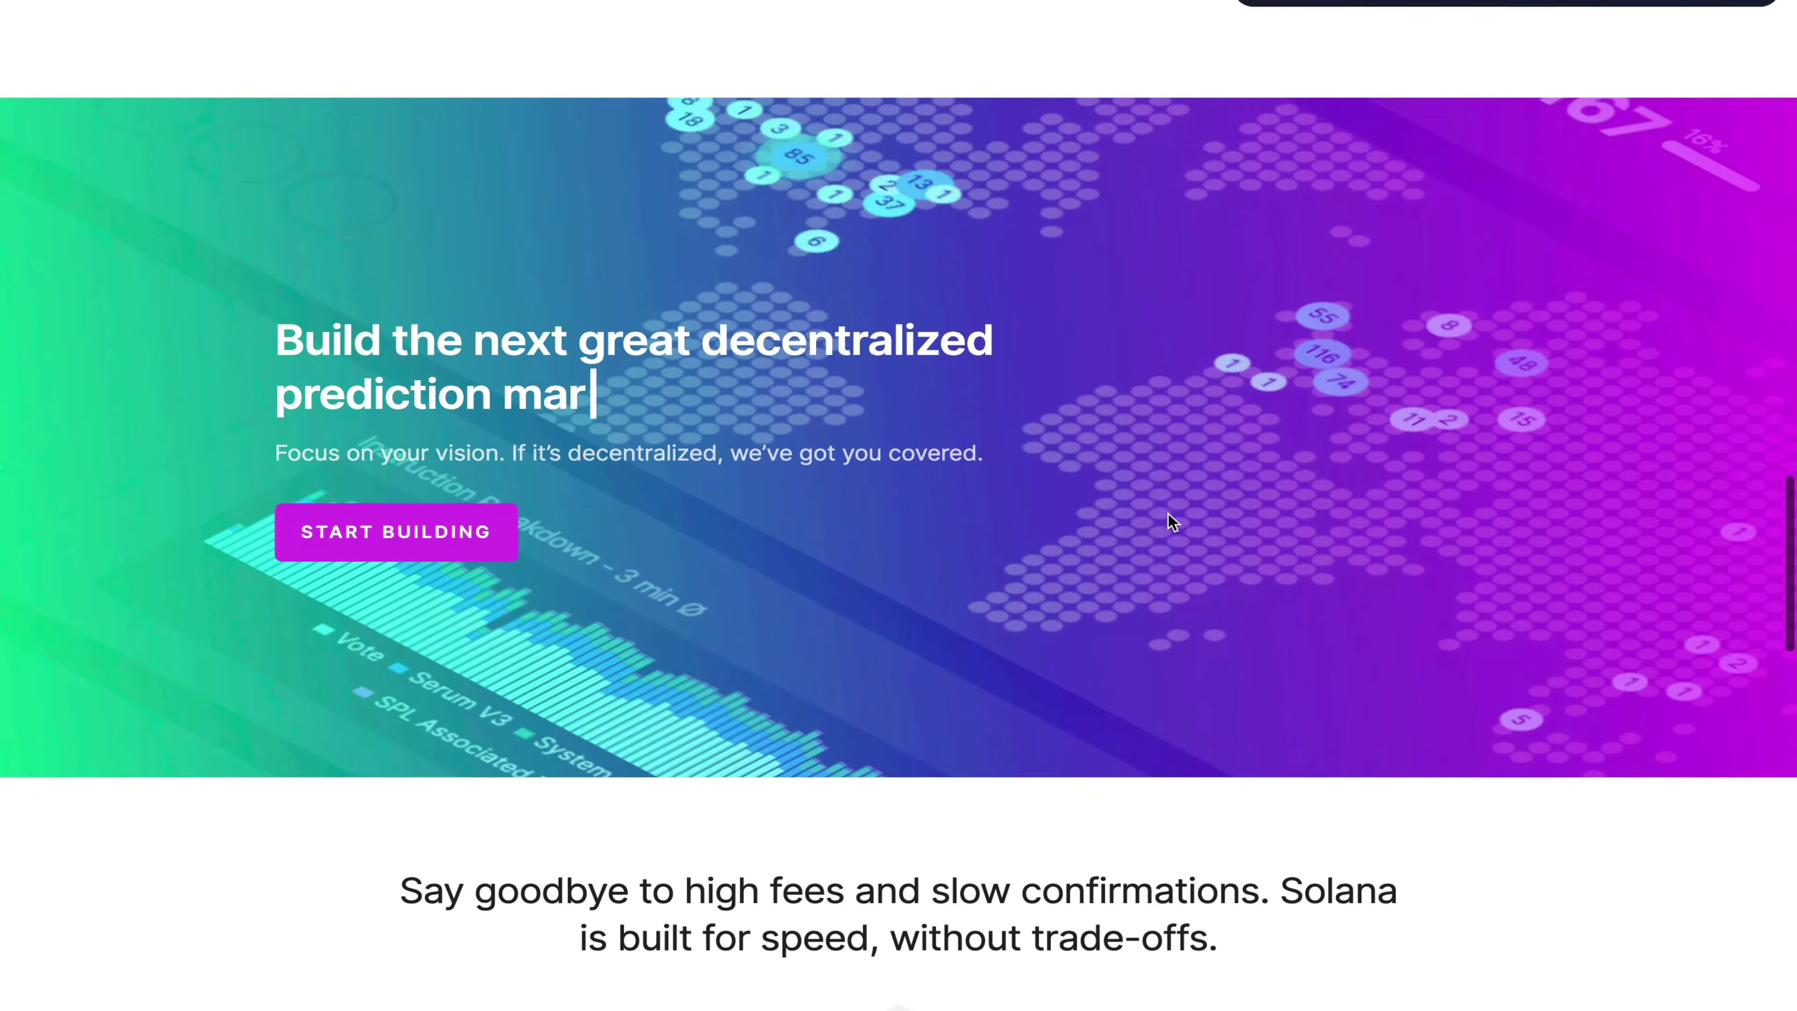
scroll(1168, 522, up, 1)
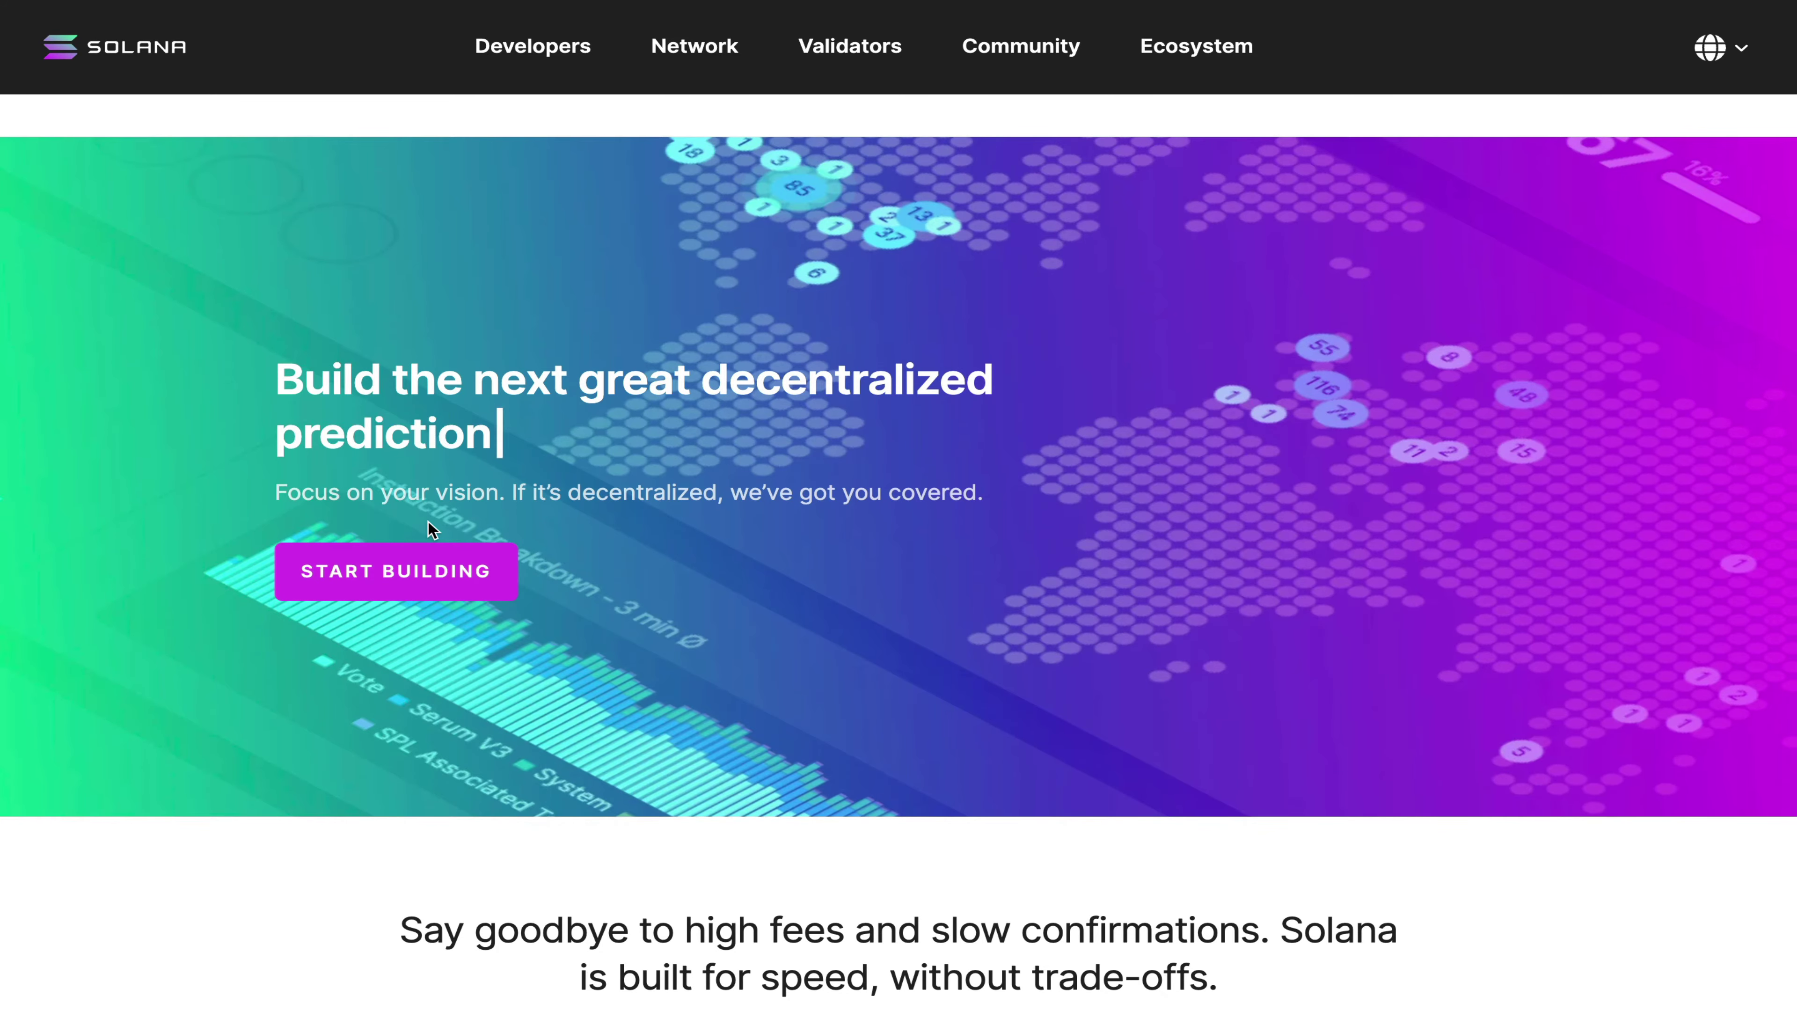
scroll(429, 521, down, 1)
scroll(430, 523, down, 7)
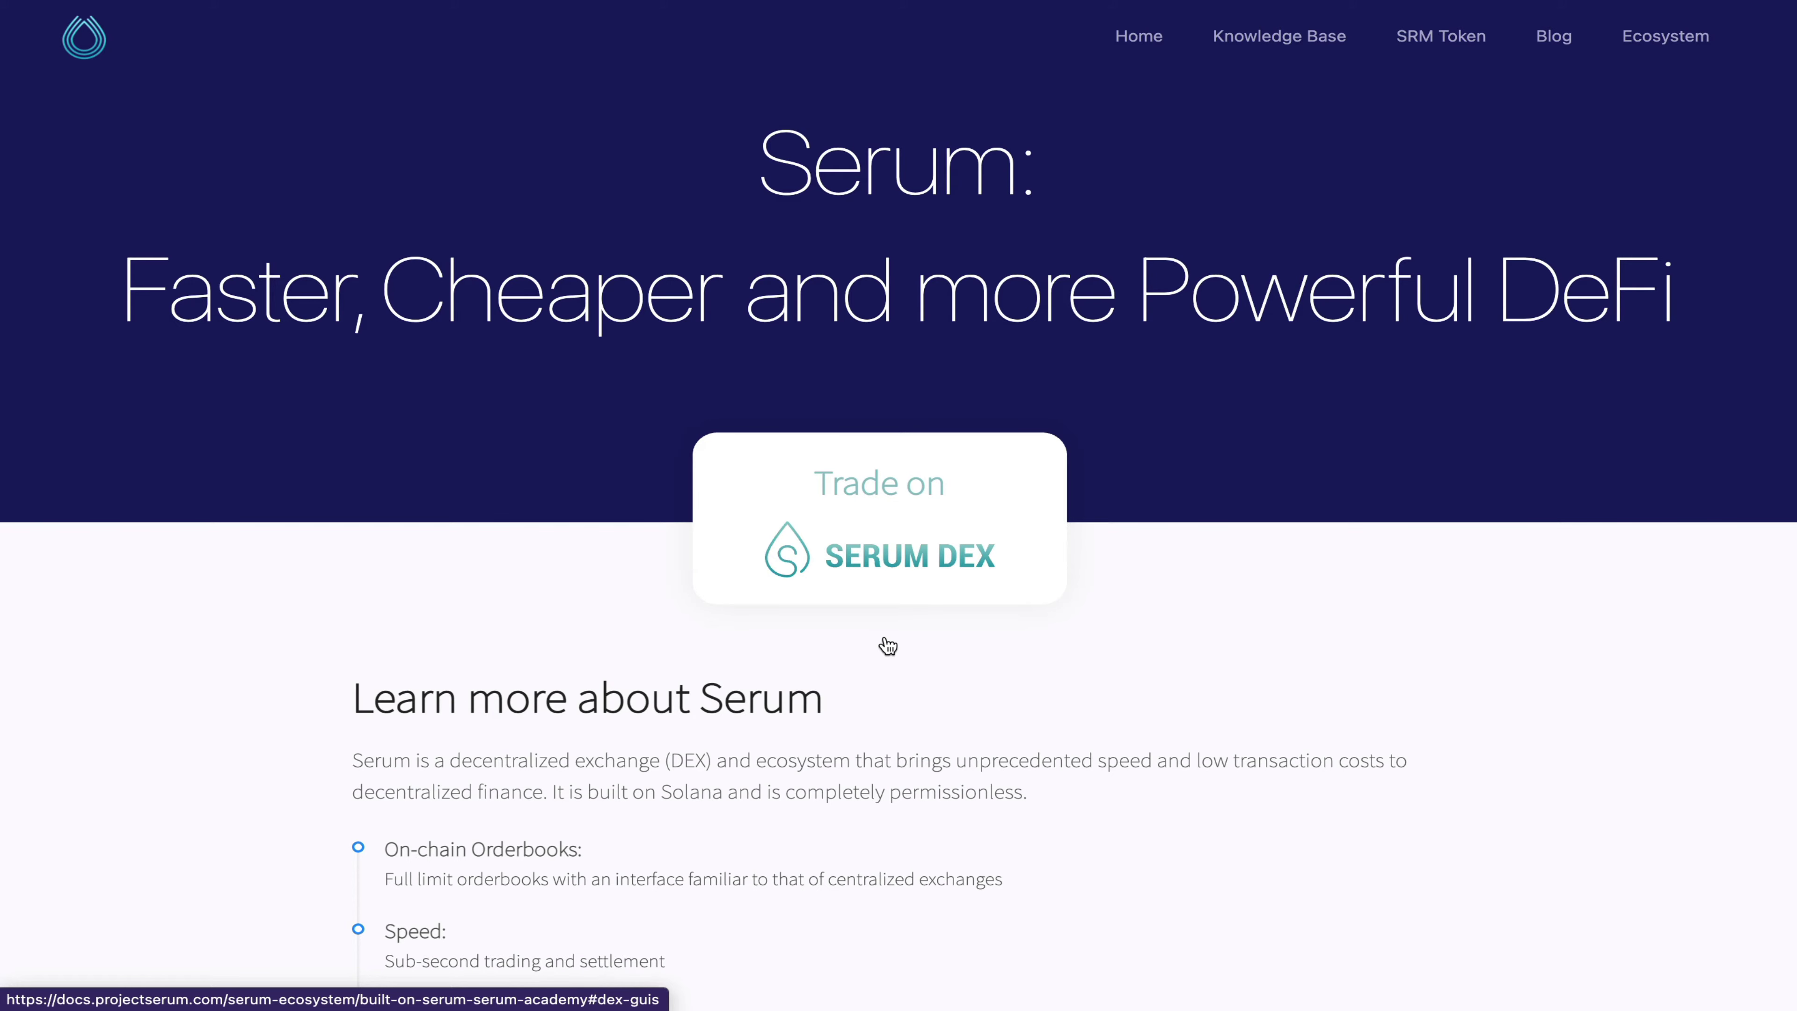
scroll(888, 646, down, 6)
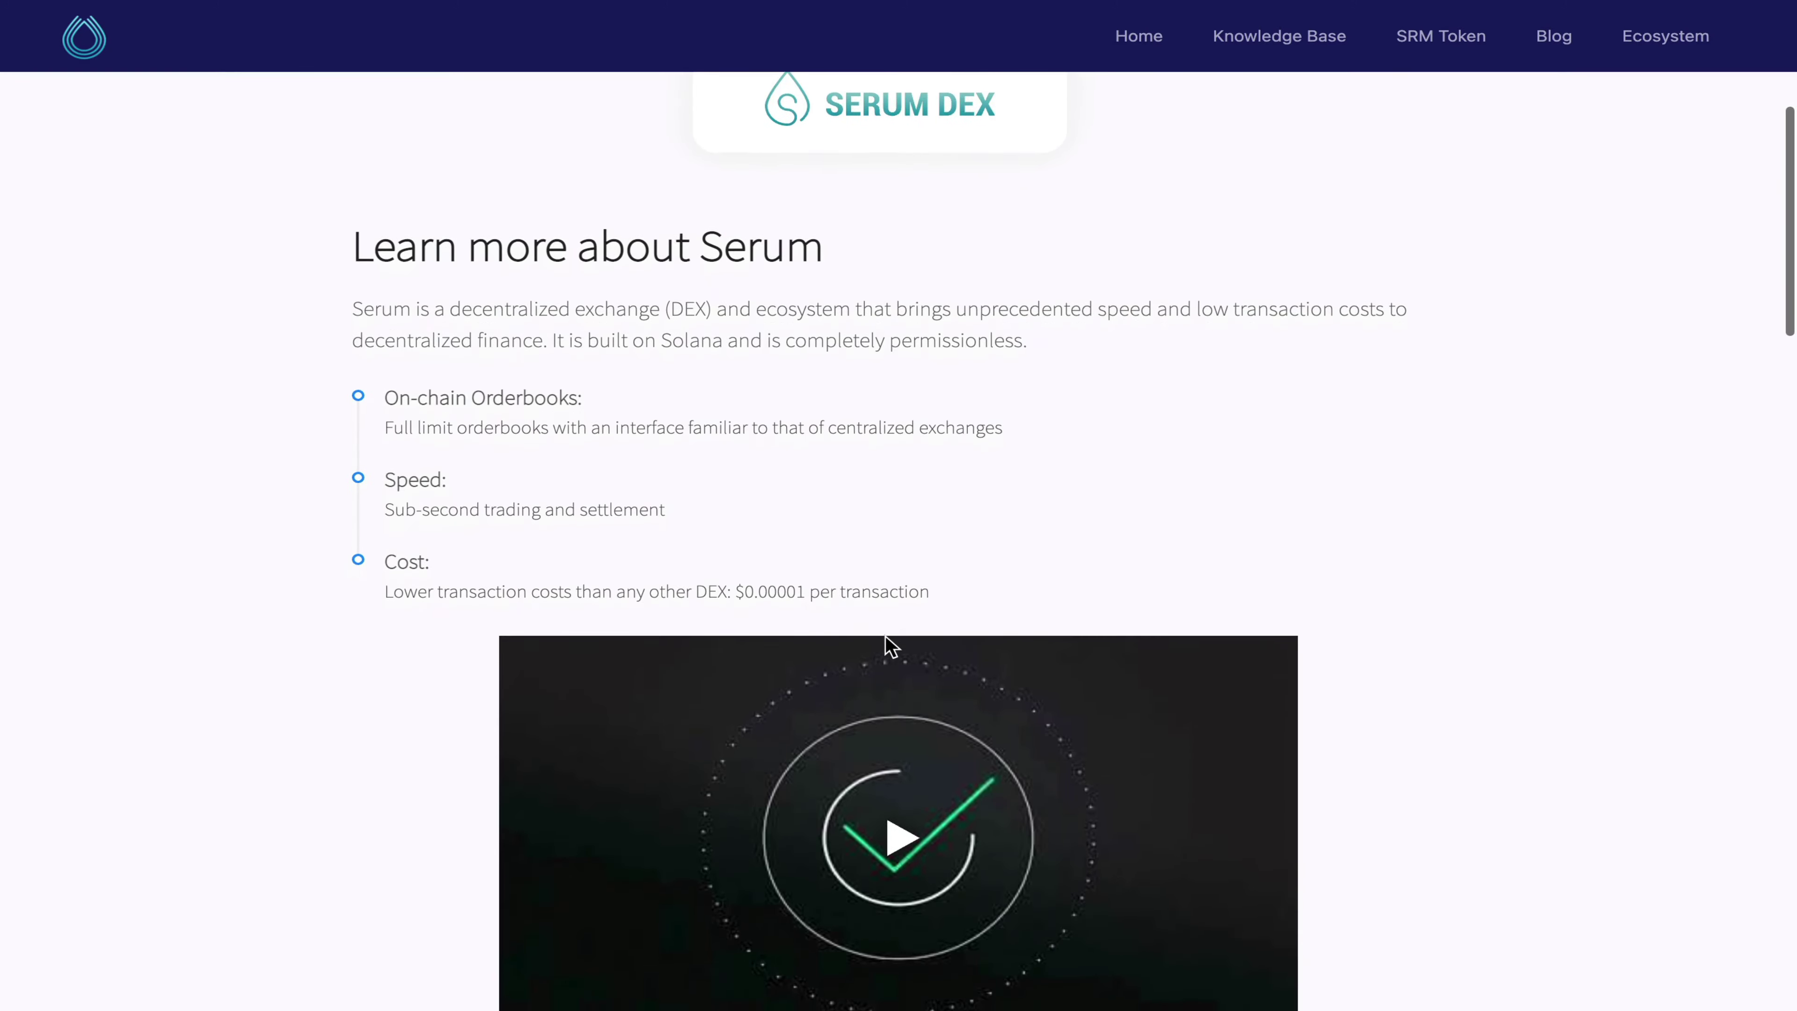
scroll(892, 645, down, 2)
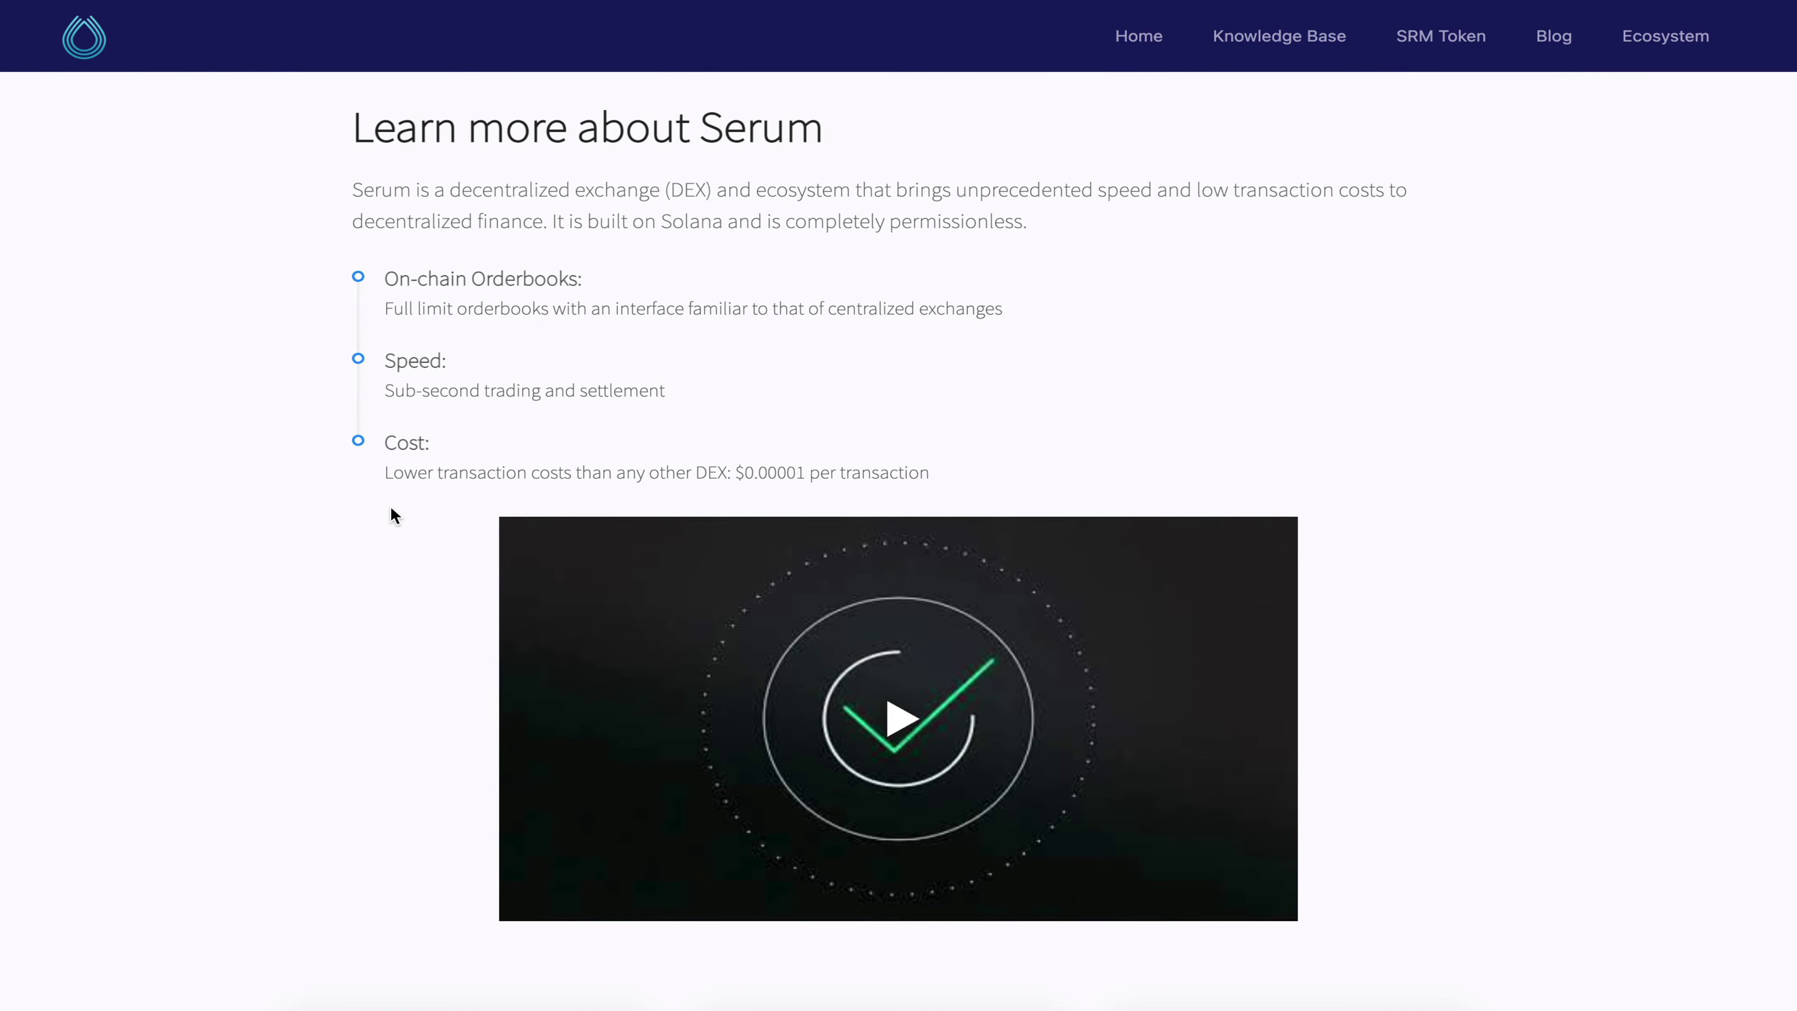
scroll(394, 511, down, 5)
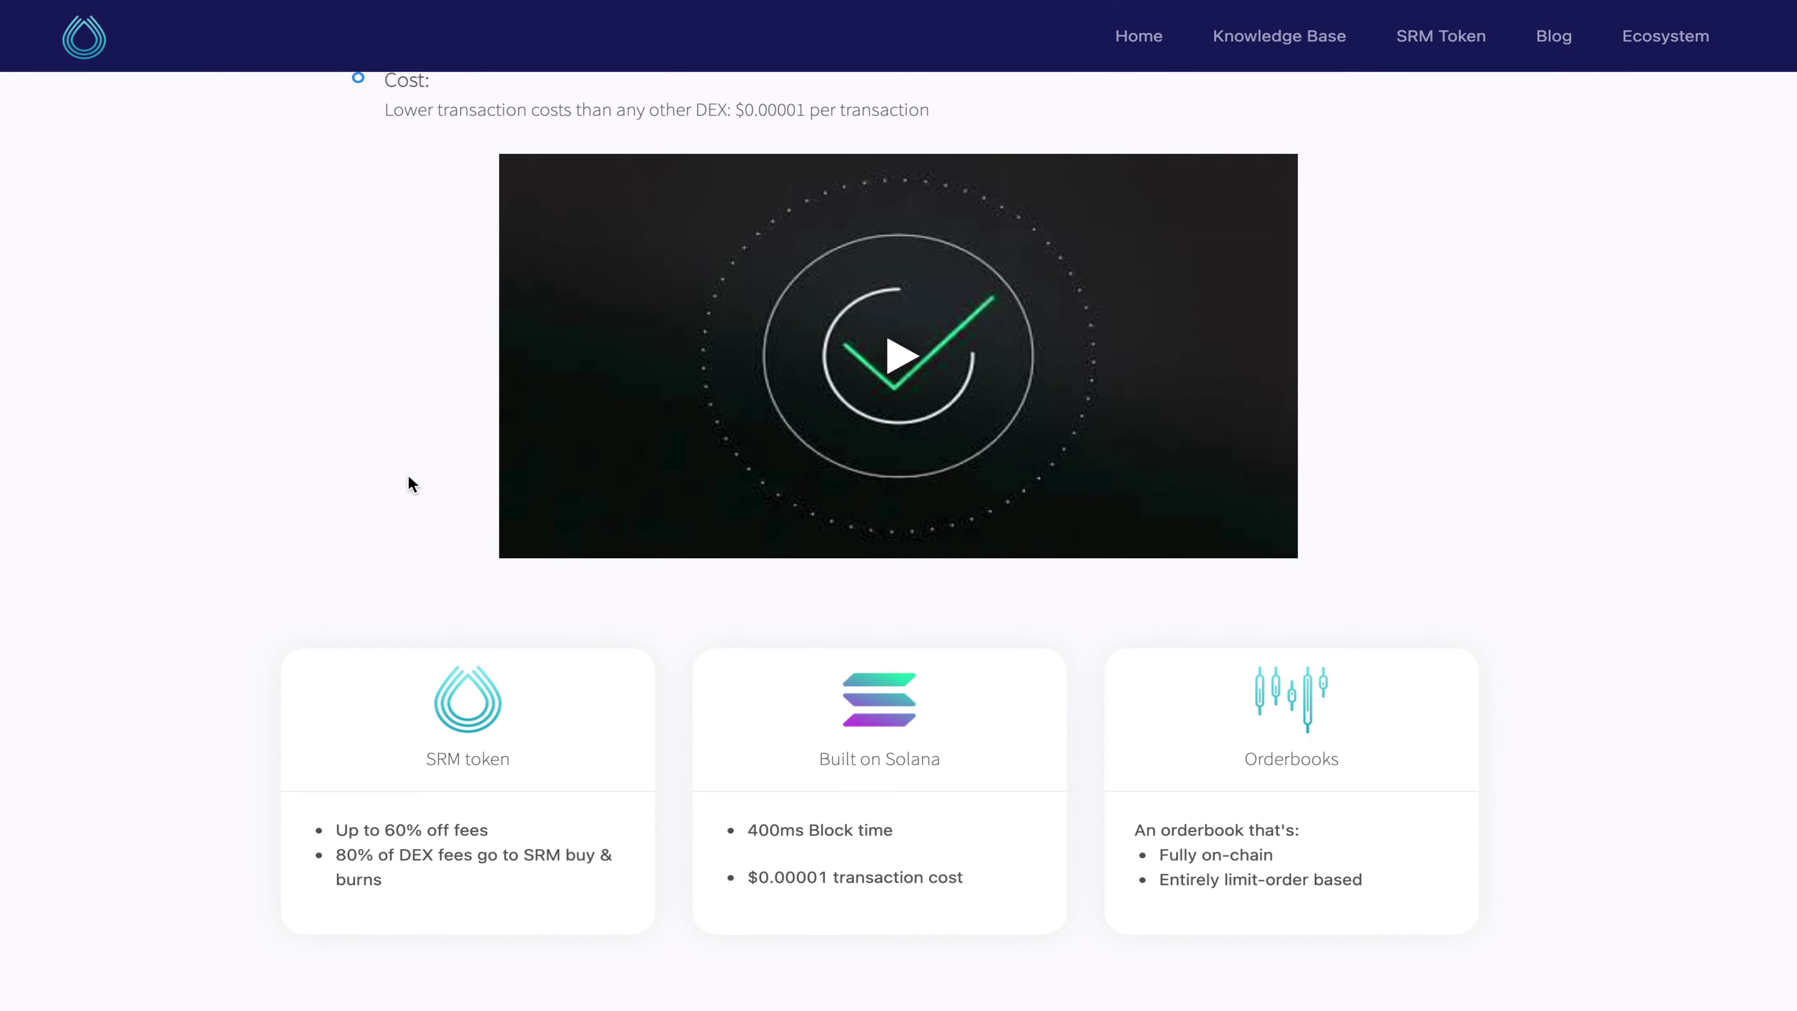
Step: Scroll through the Serum site to reach Serum Academy's Chapter 1 'How to Use Serum DEX' tutorial
scroll(410, 485, down, 6)
scroll(411, 485, down, 2)
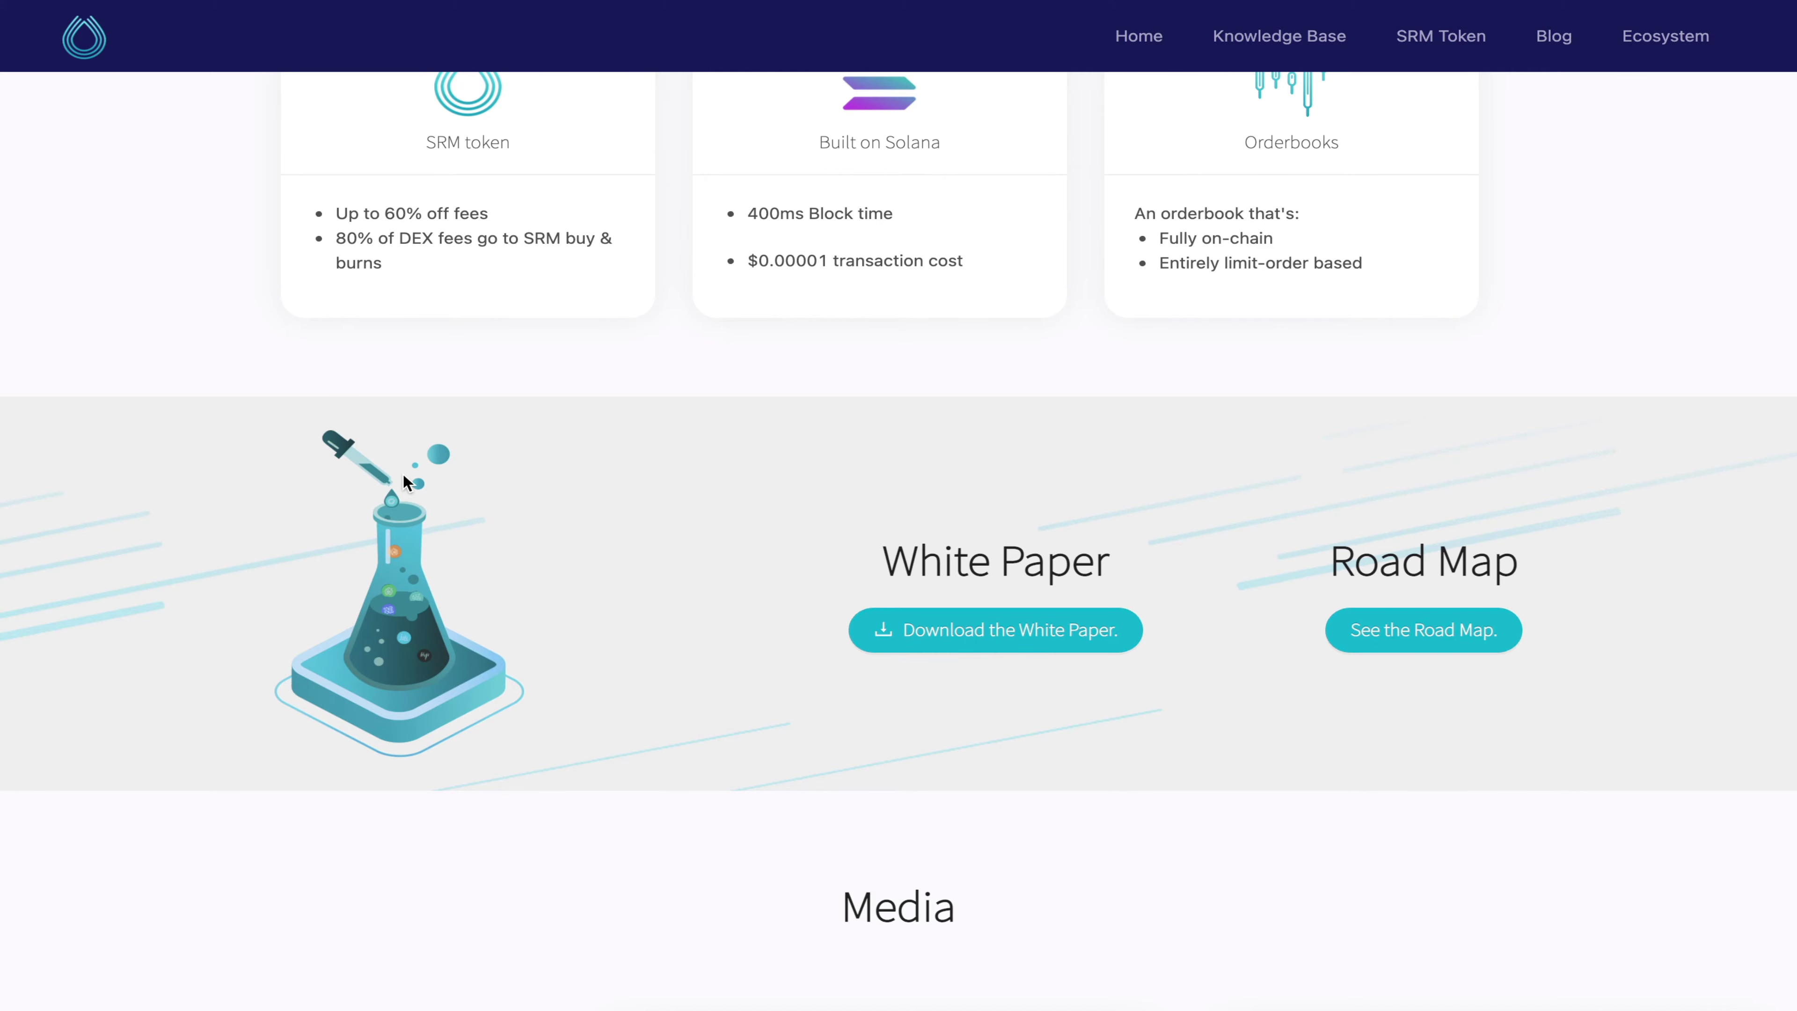
scroll(403, 474, up, 10)
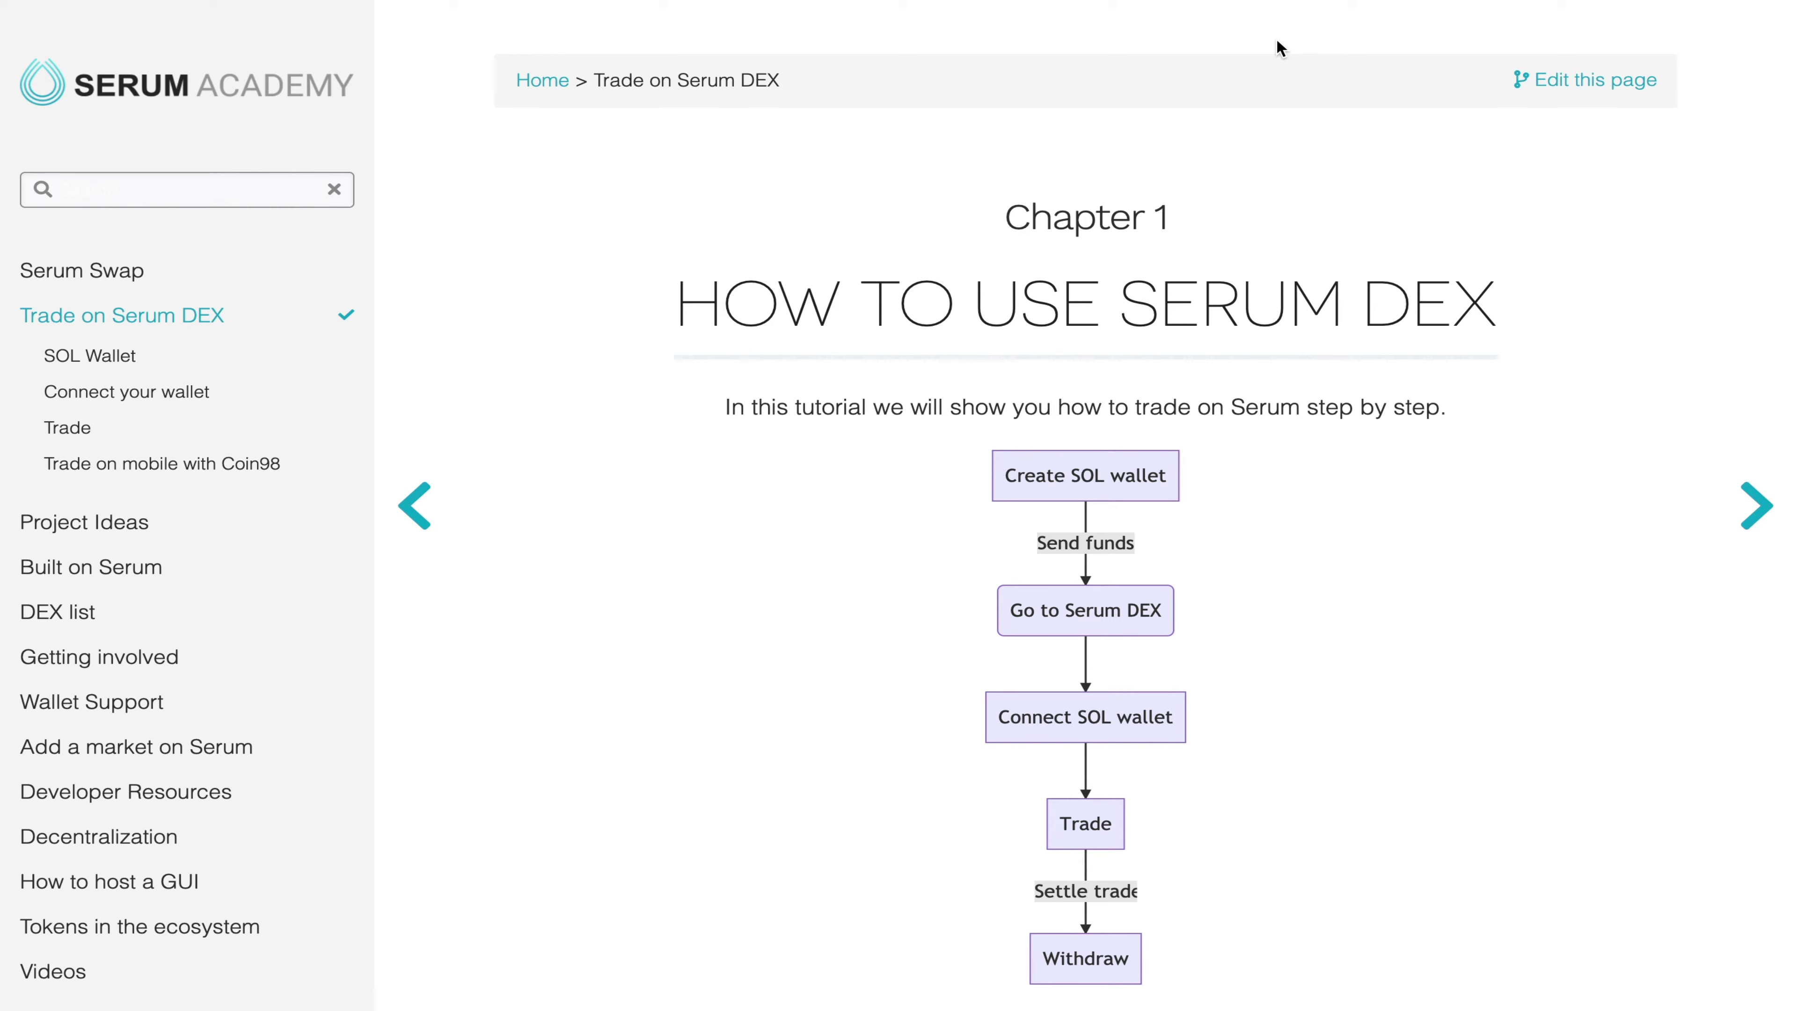
Step: Open the 'Create your SOL wallet & Deposit Funds' guide and read through it
scroll(1268, 247, down, 2)
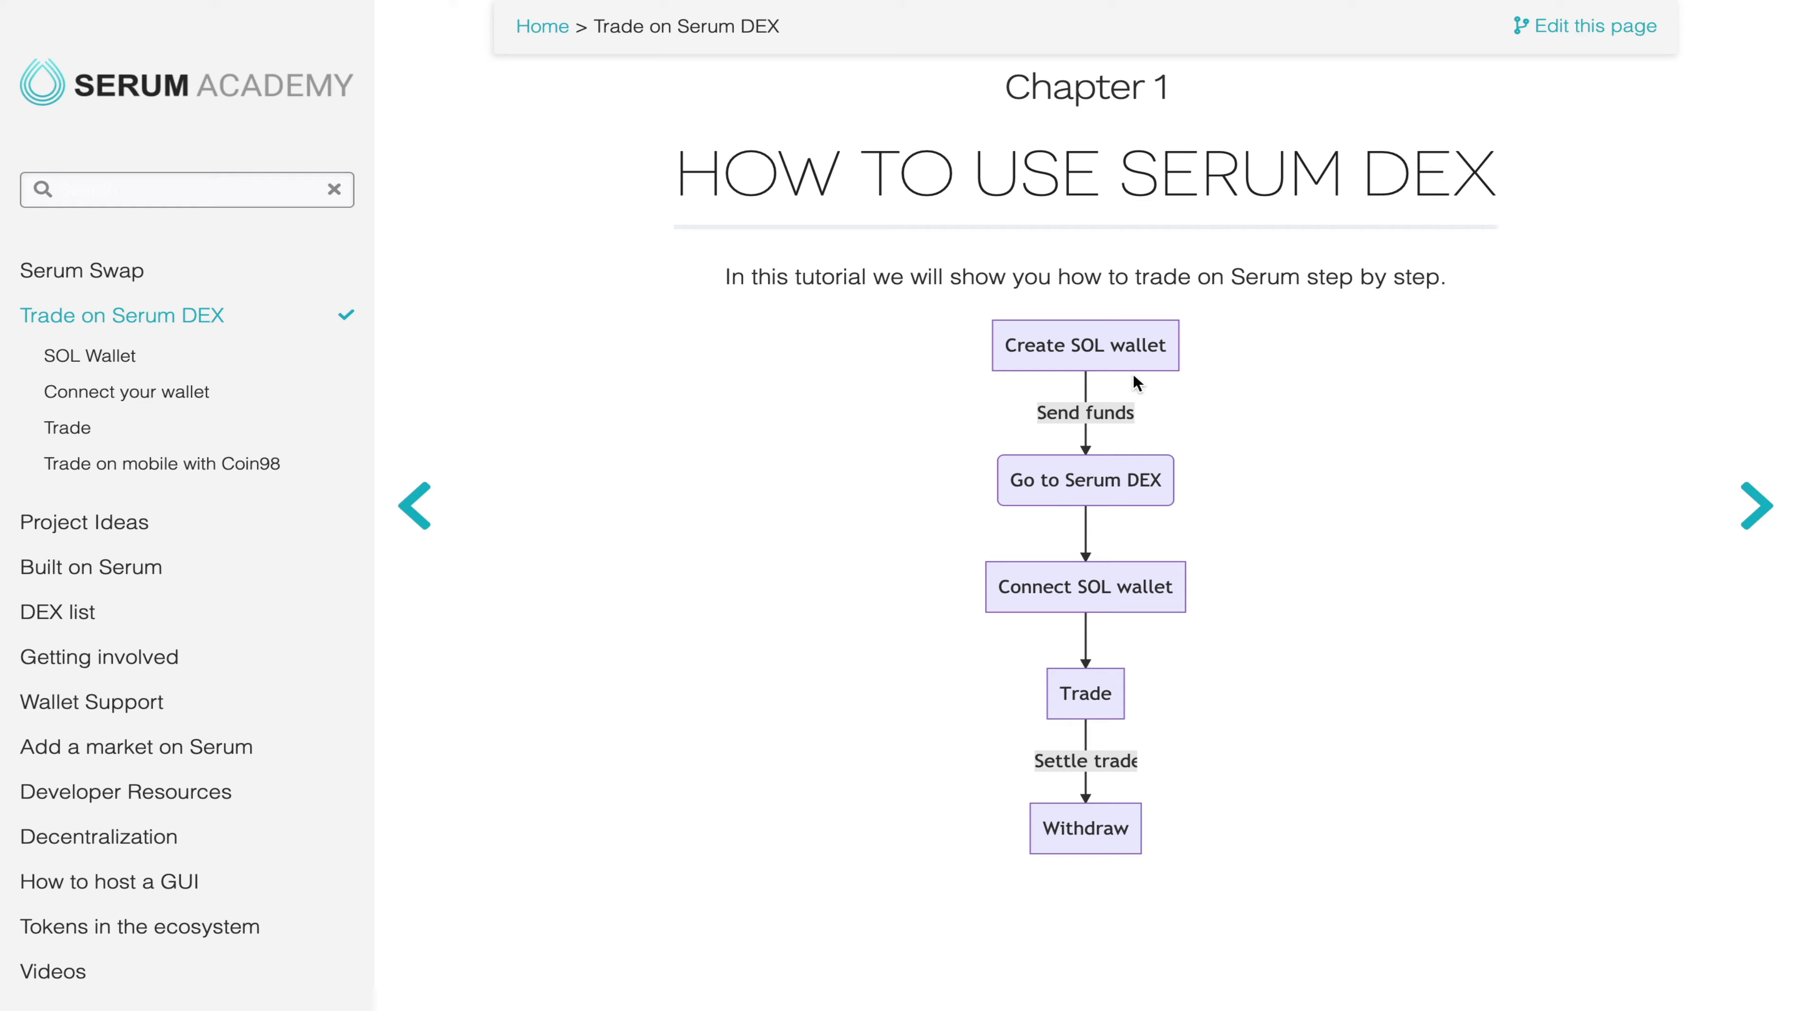
click(112, 363)
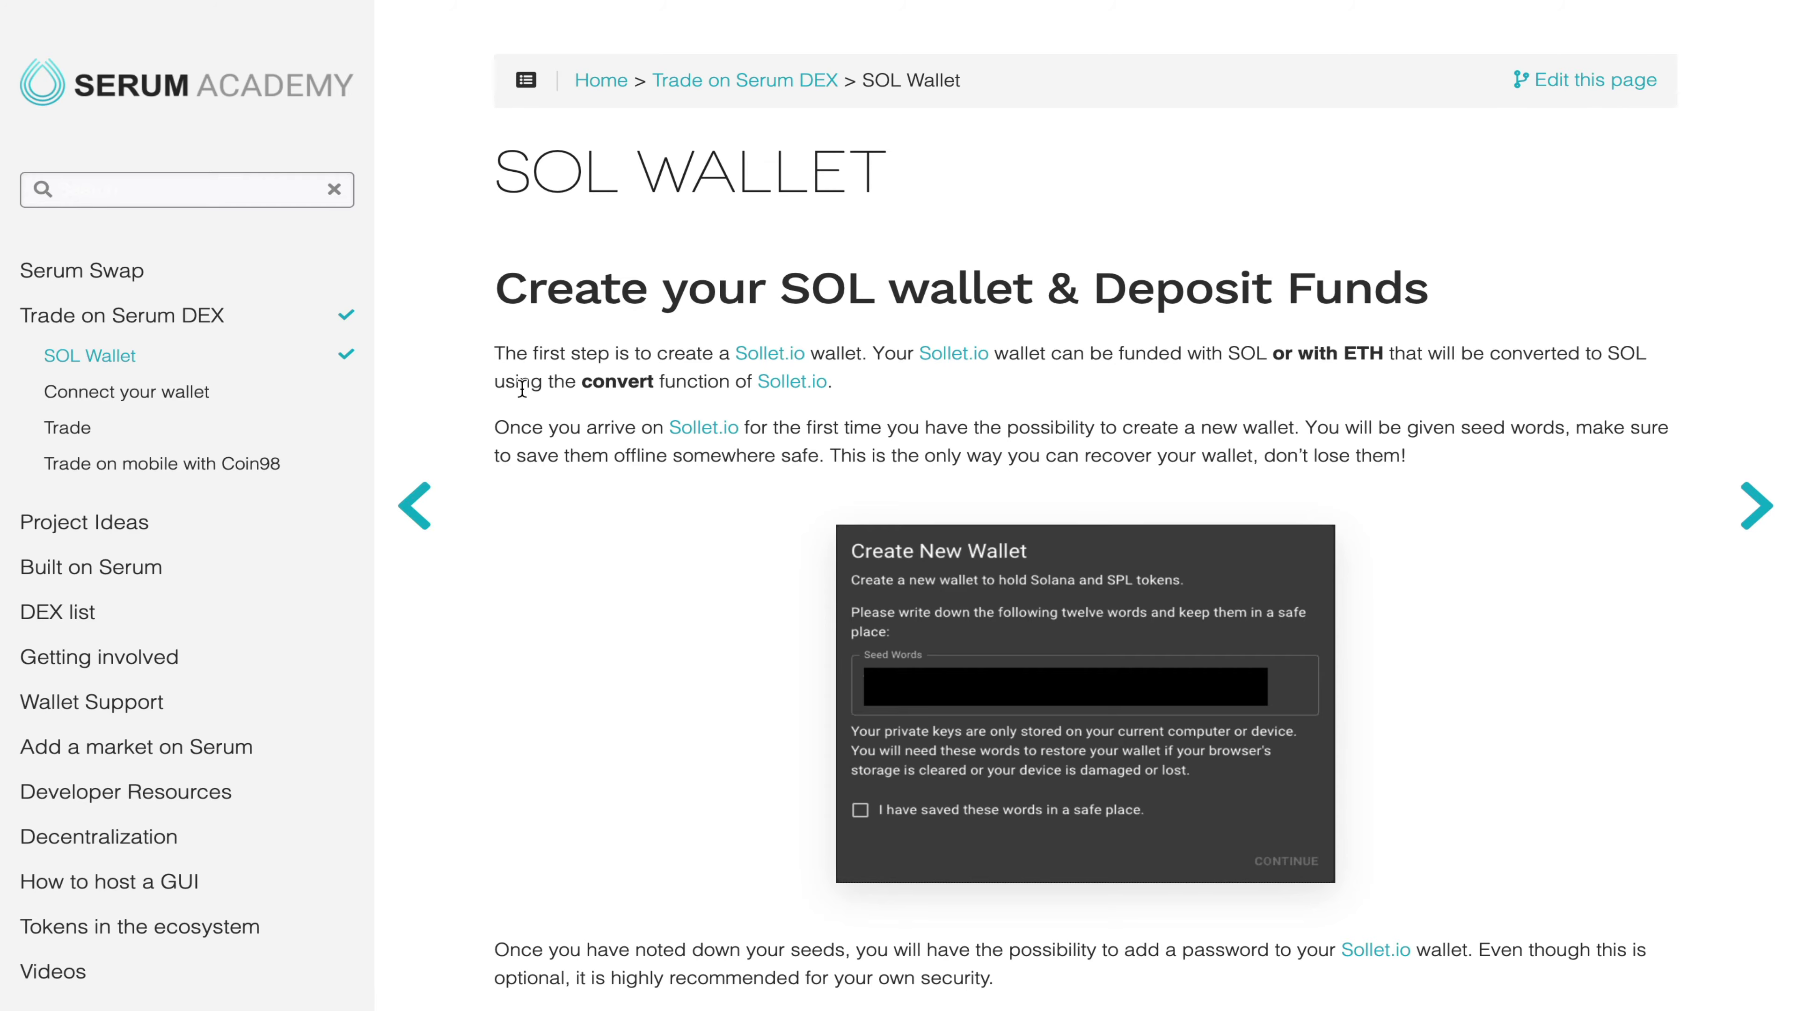
scroll(490, 582, down, 9)
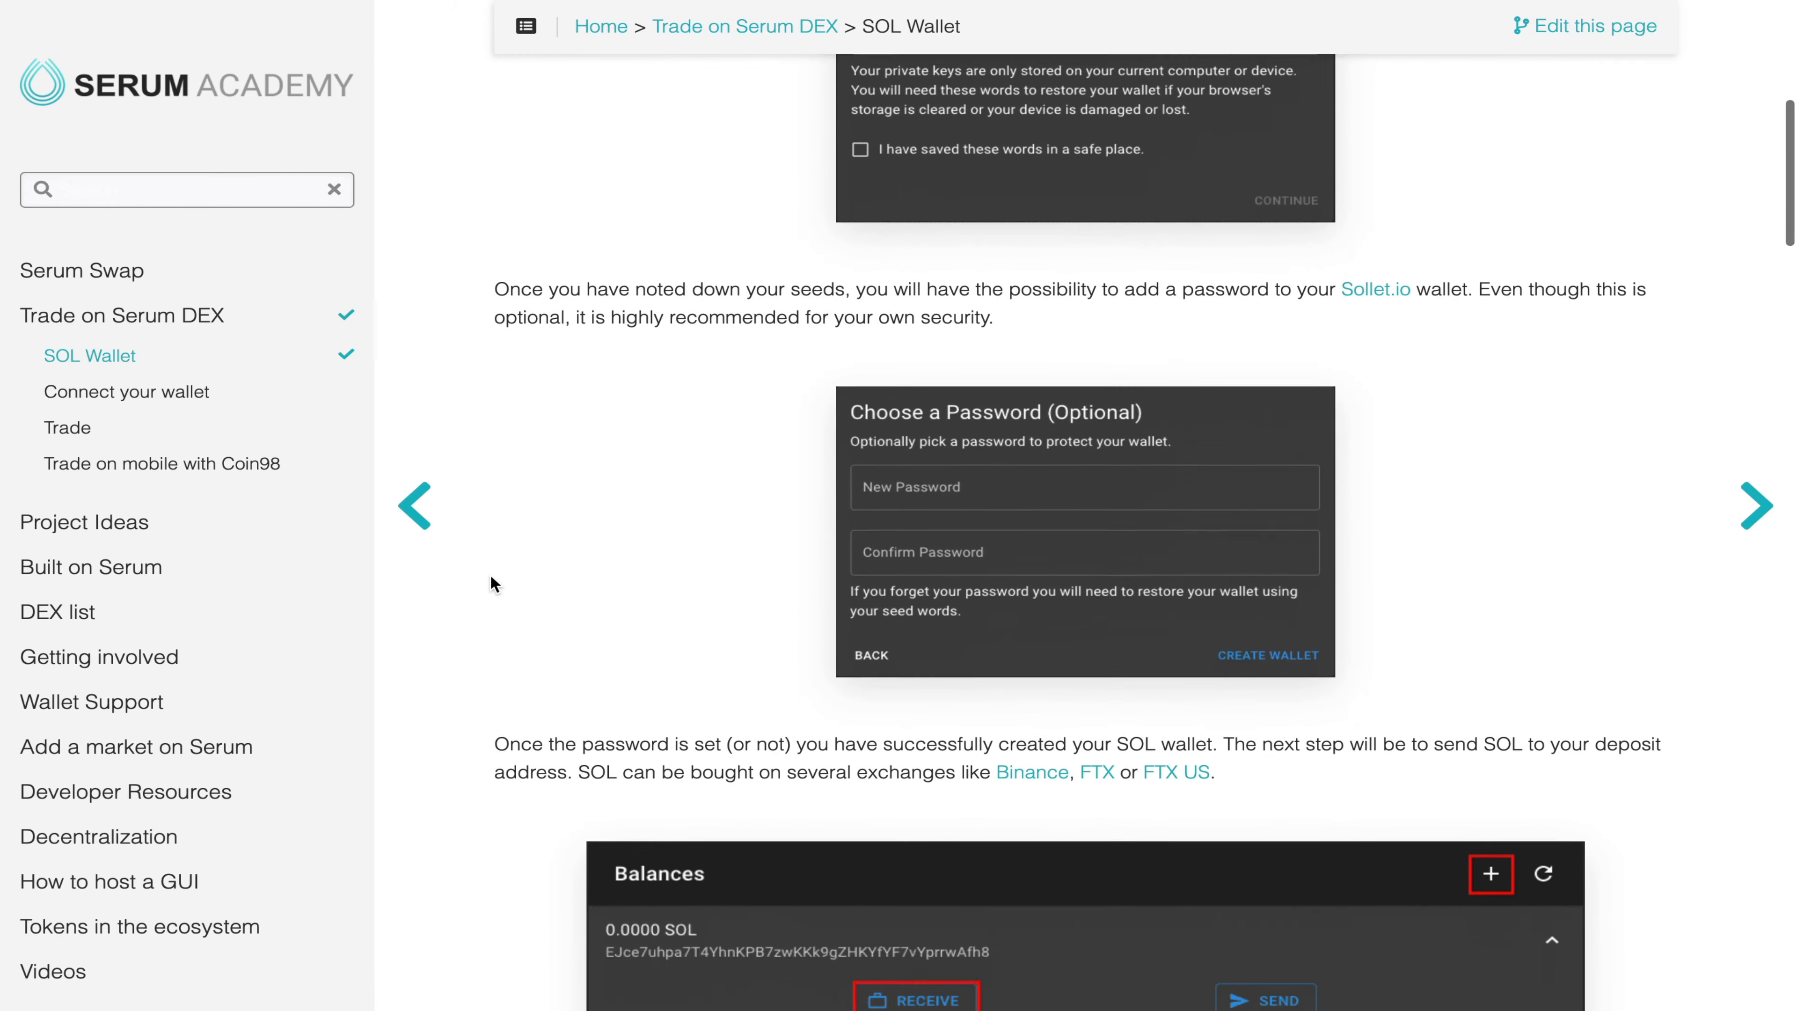
scroll(491, 577, down, 7)
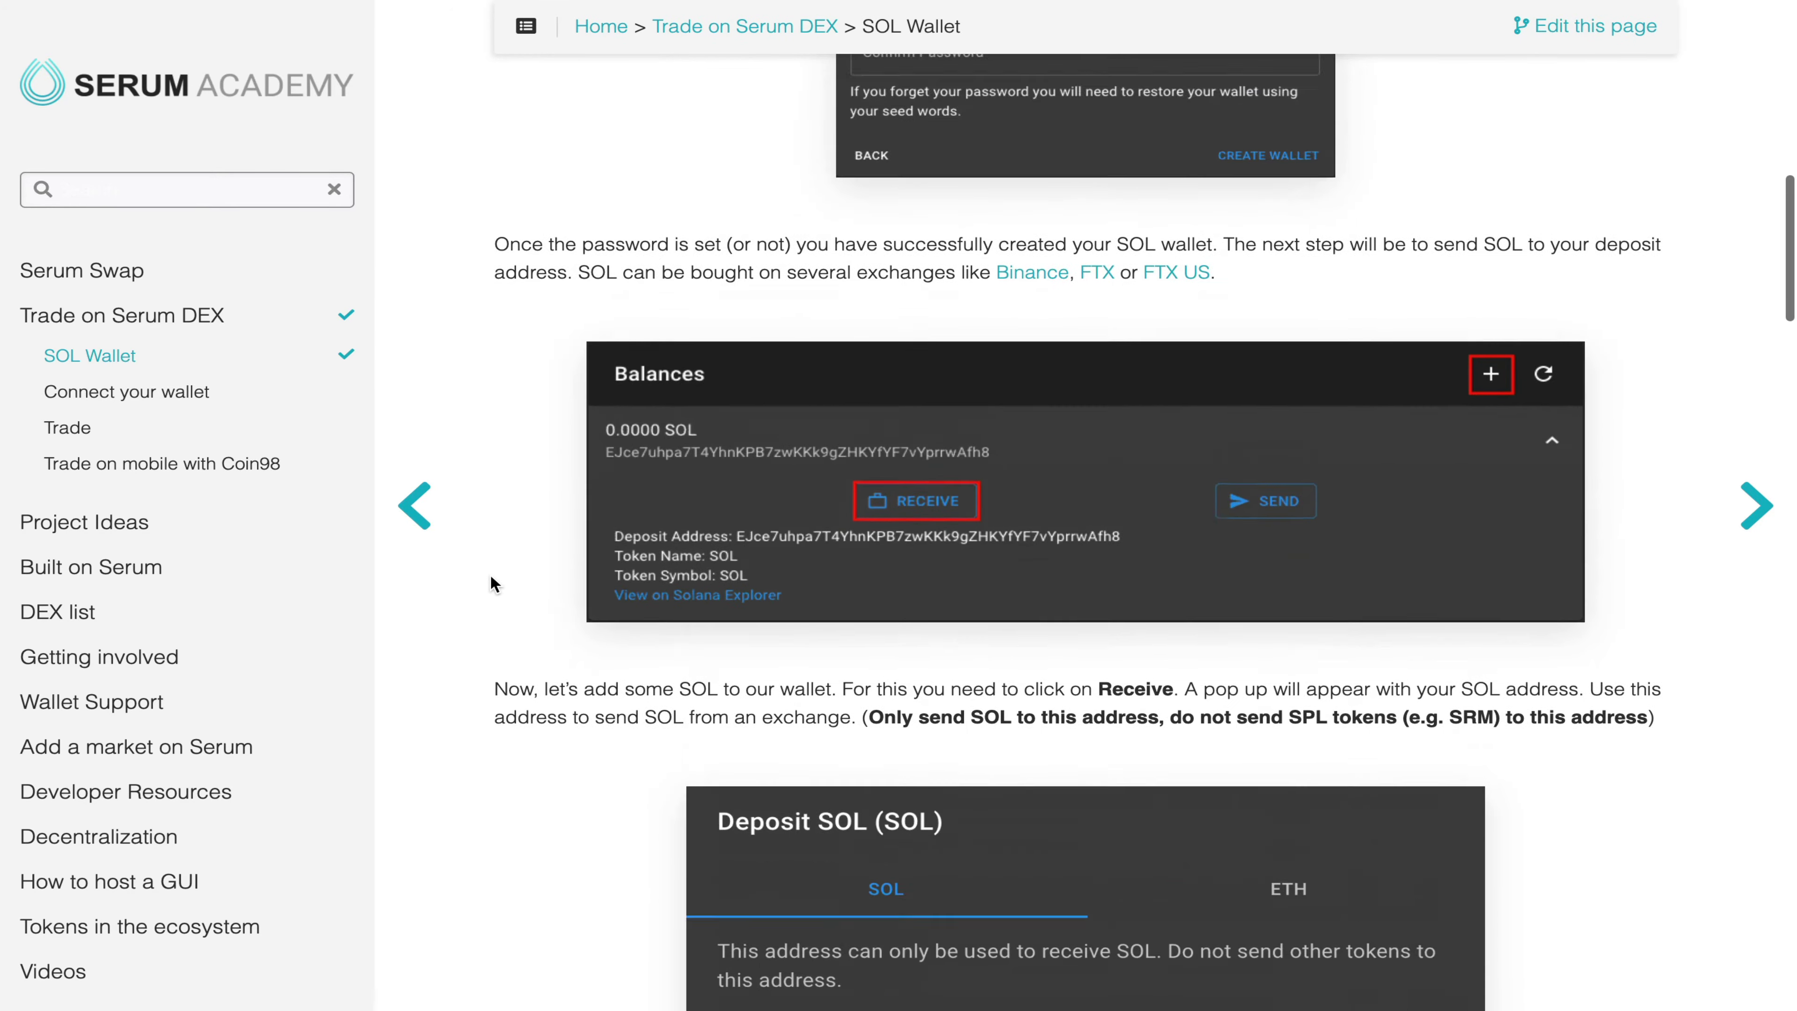
scroll(491, 573, up, 16)
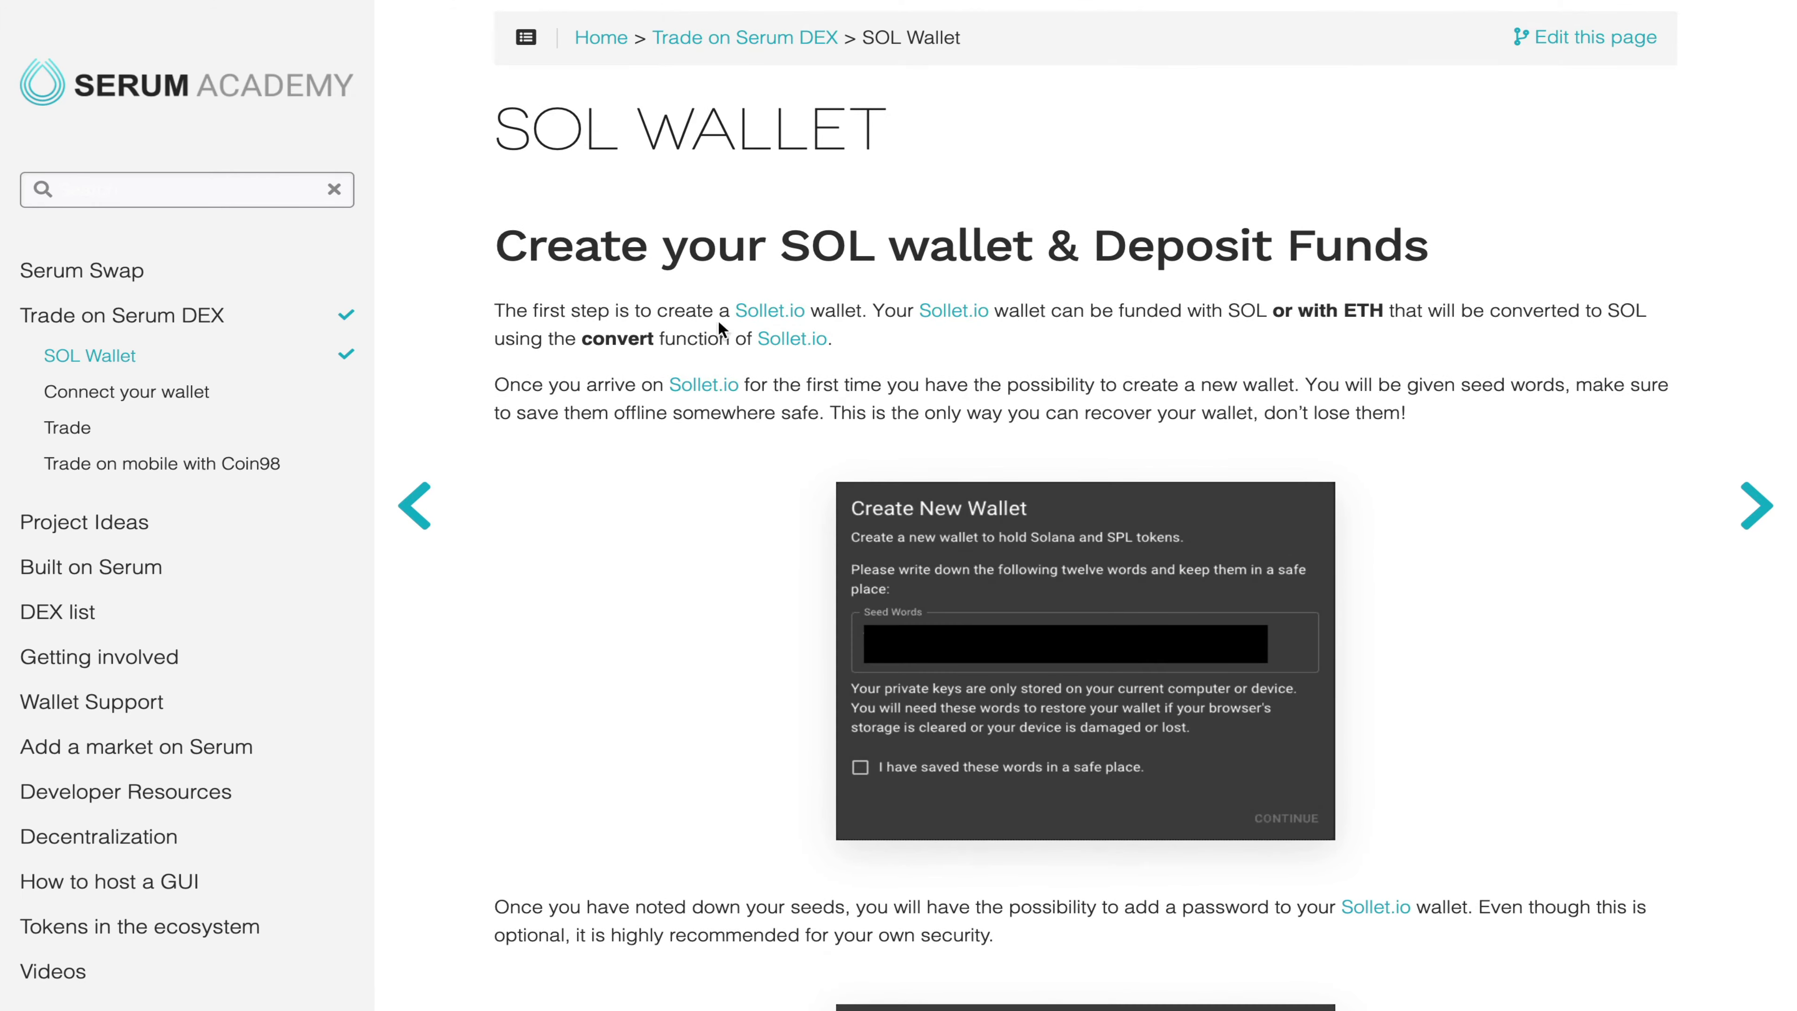
Step: Start a new Sollet.io wallet, copy its 24-word seed phrase and confirm it by pasting it back
click(770, 326)
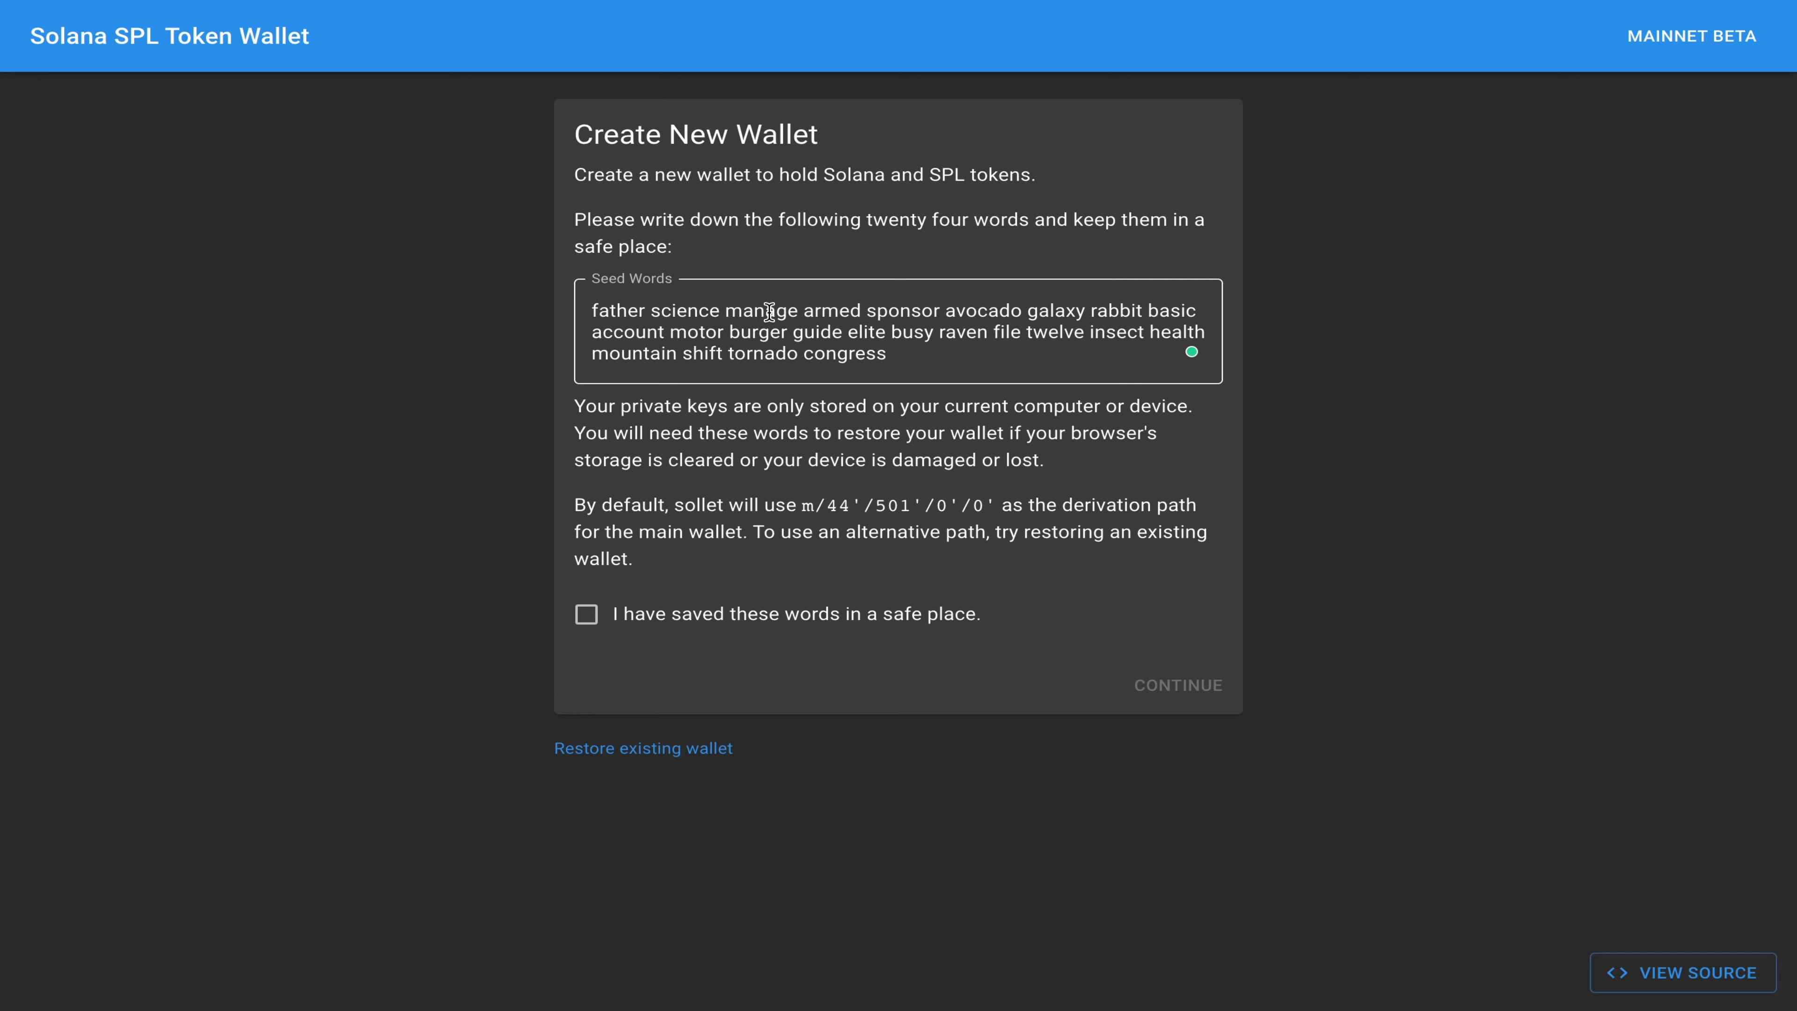
triple_click(769, 312)
key(ctrl+c)
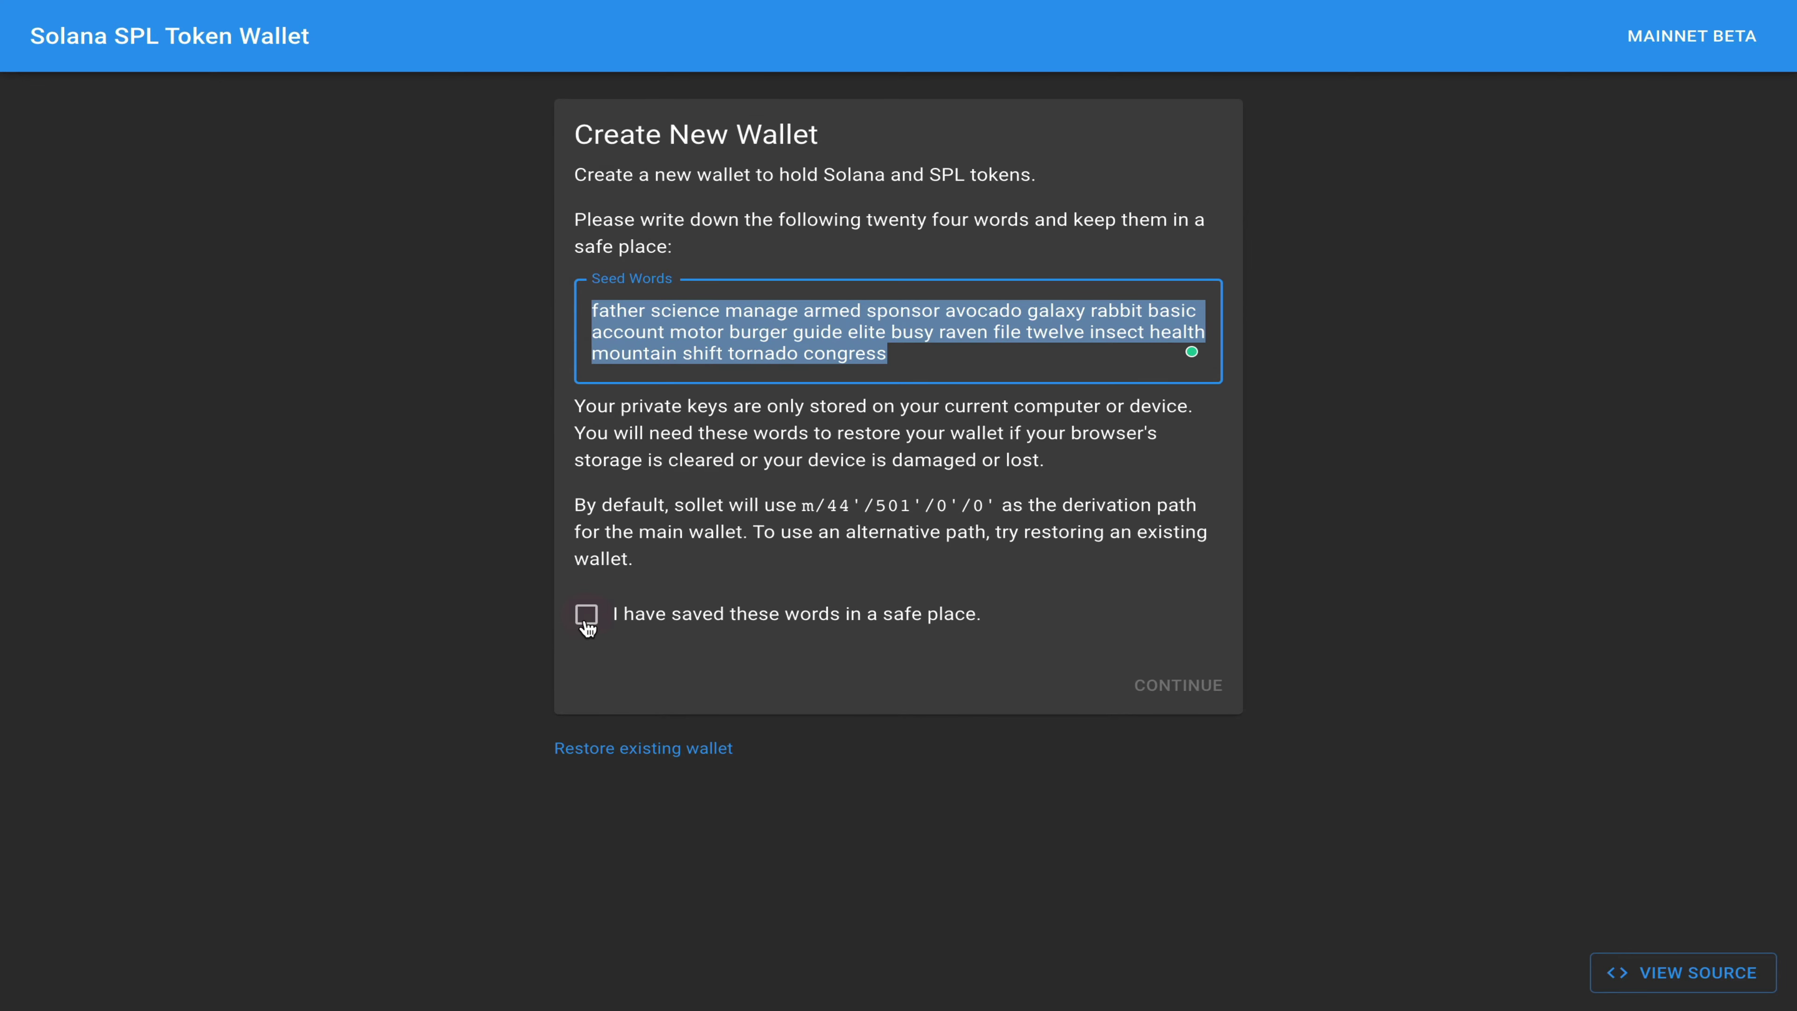
click(586, 614)
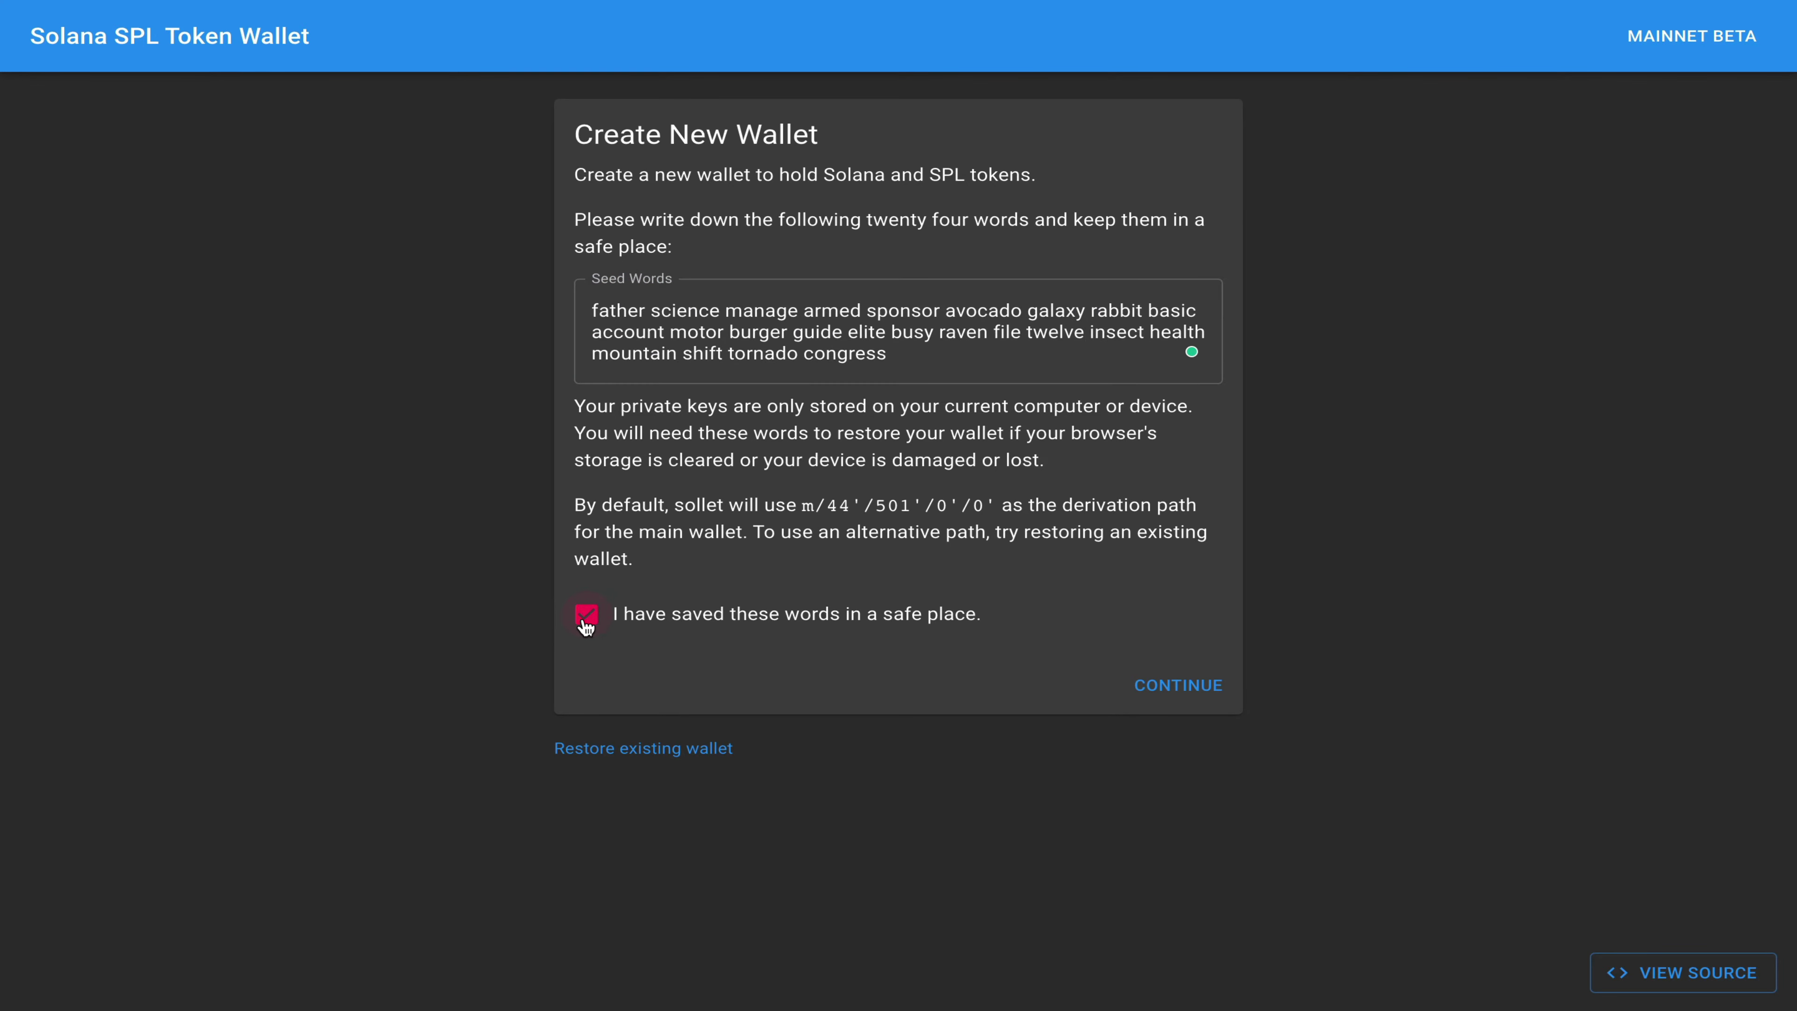
click(1177, 684)
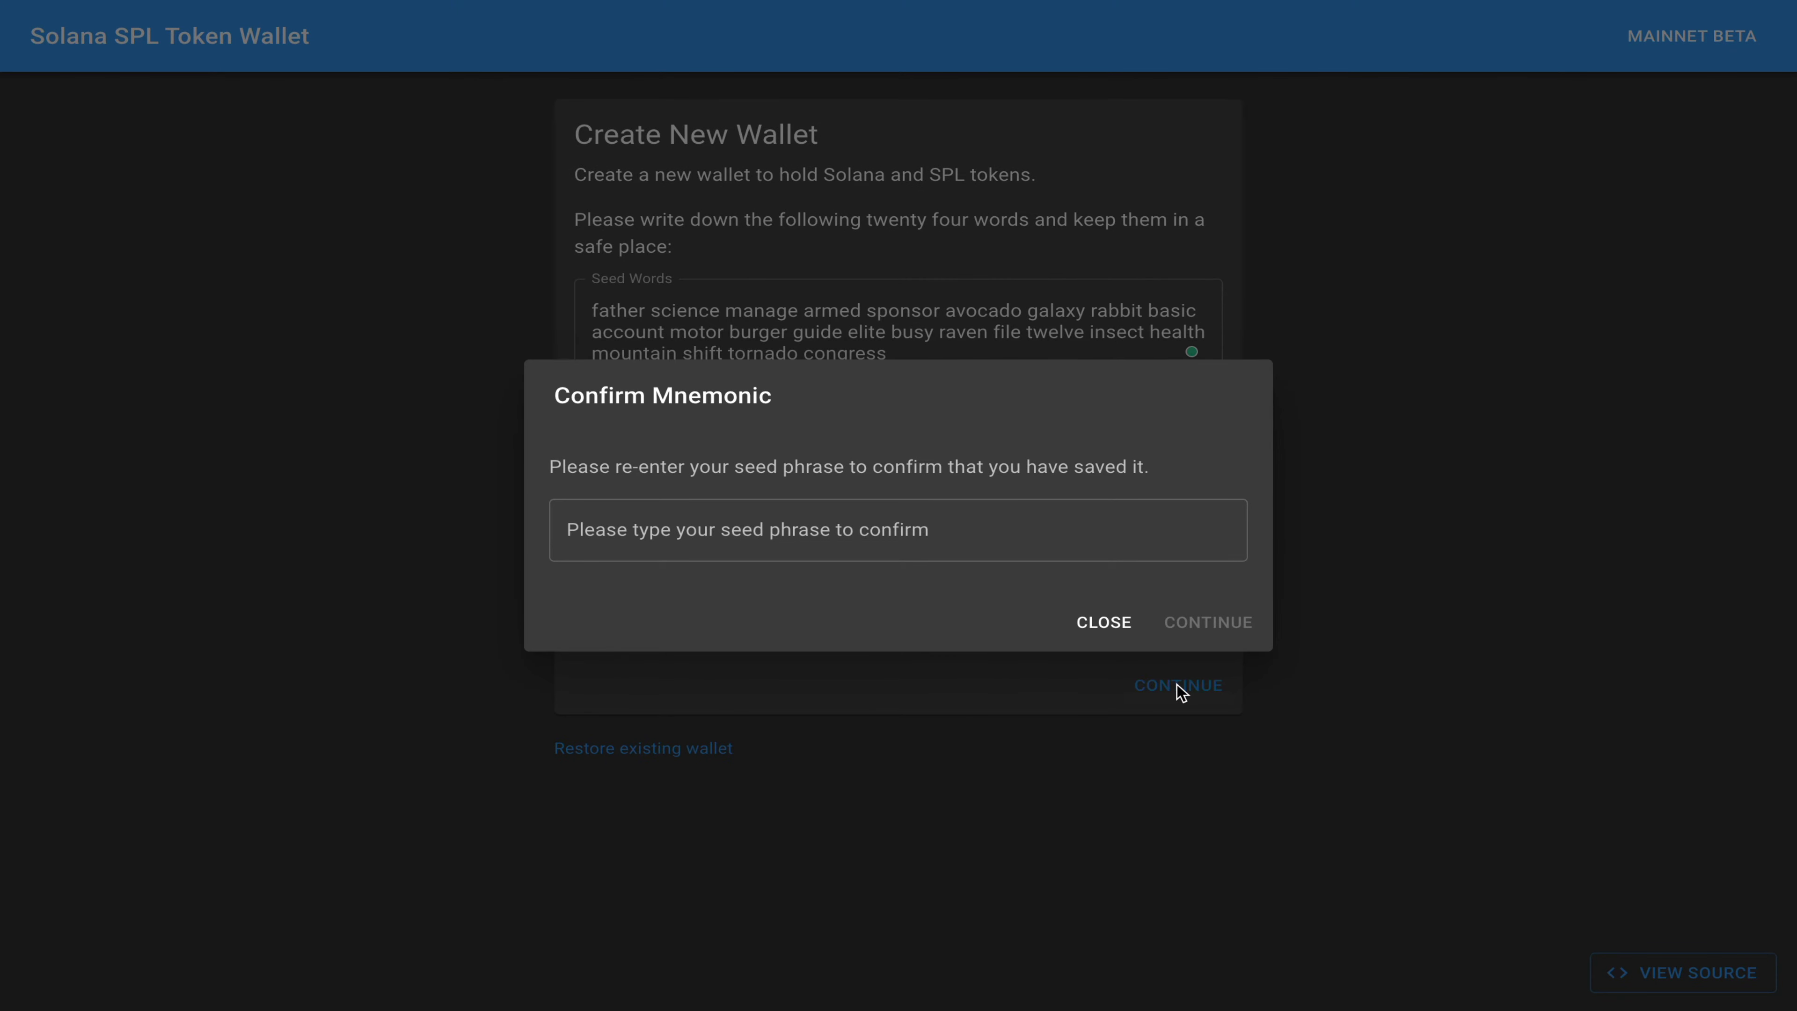
click(801, 529)
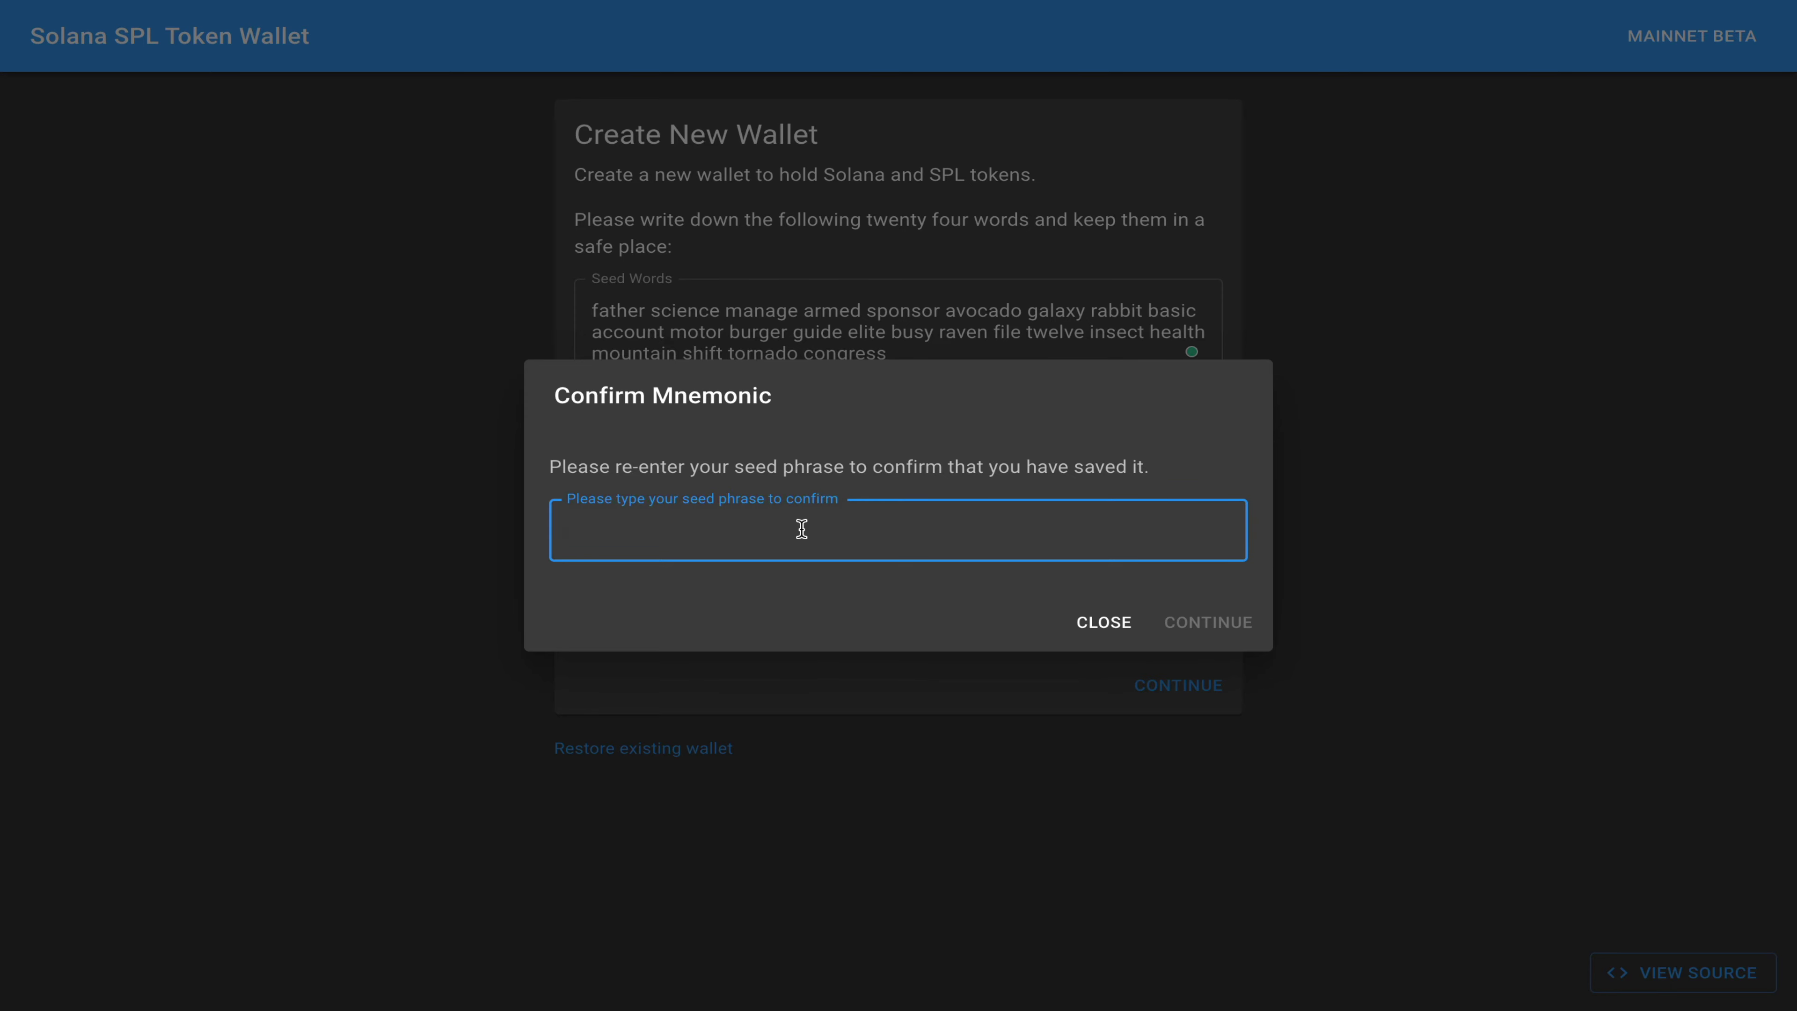
key(ctrl+v)
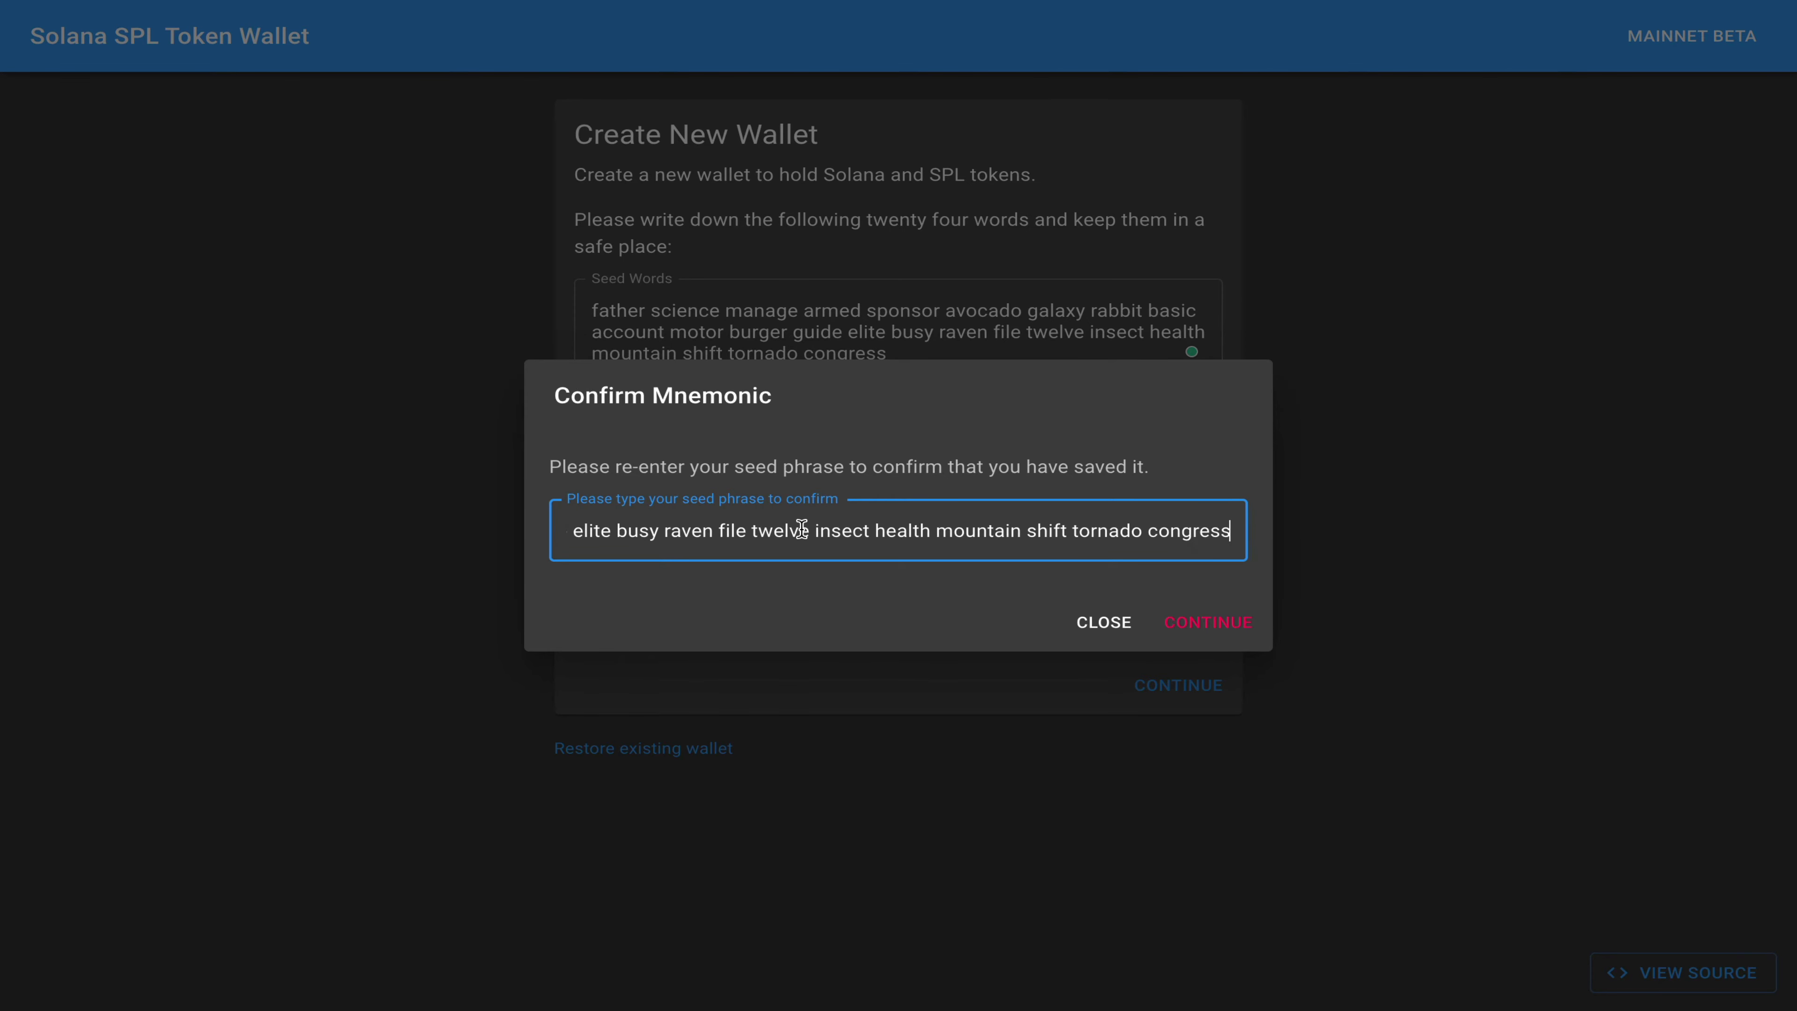
click(1221, 627)
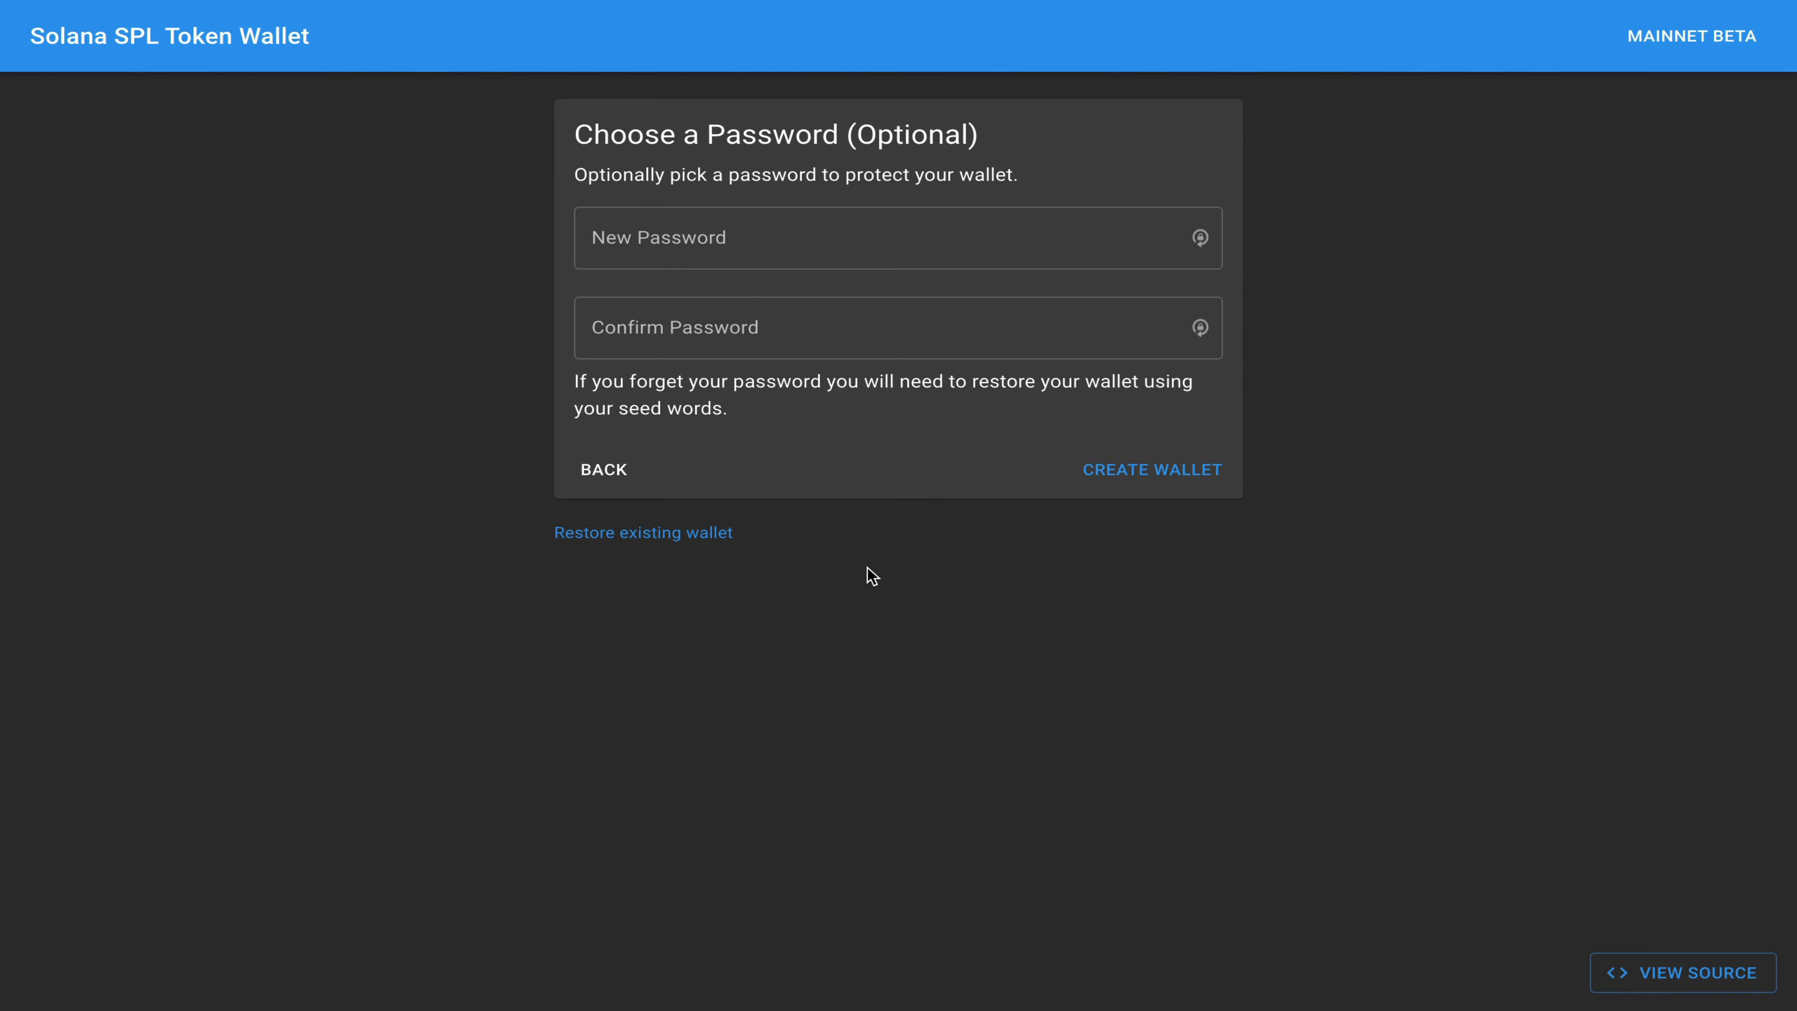
Step: Create the Sollet wallet leaving both password fields empty
click(1146, 479)
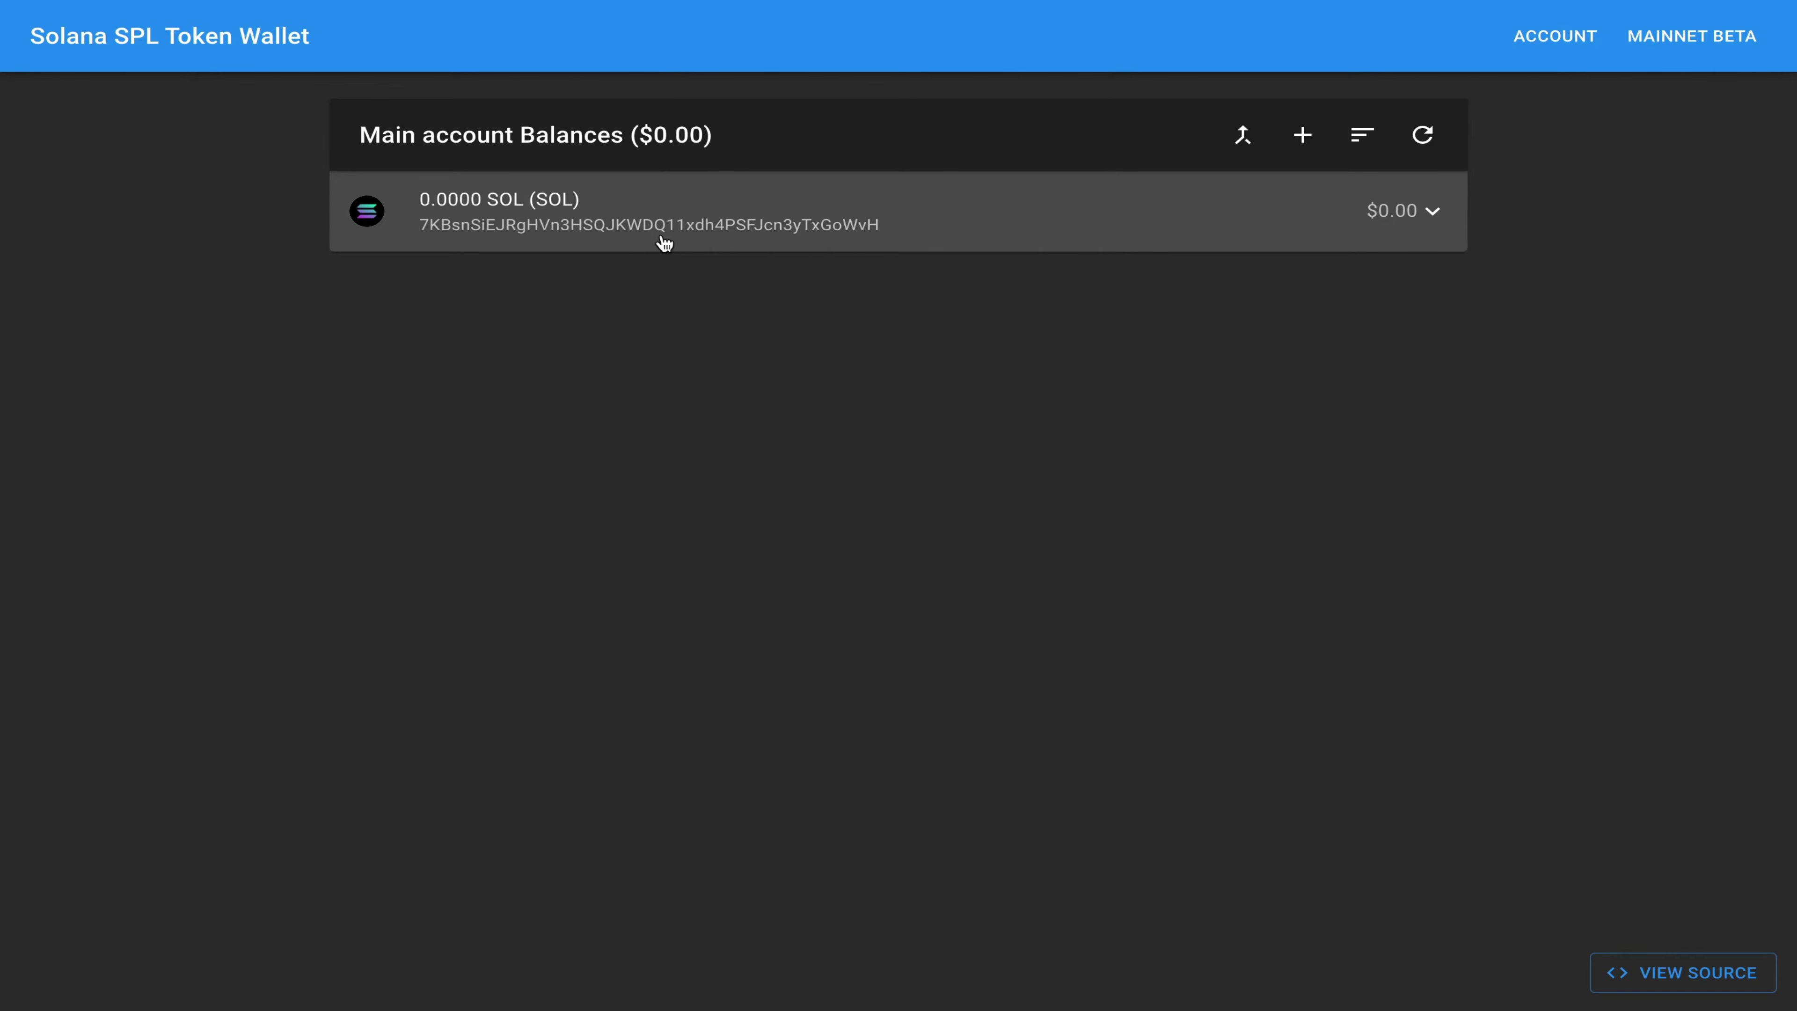
click(663, 243)
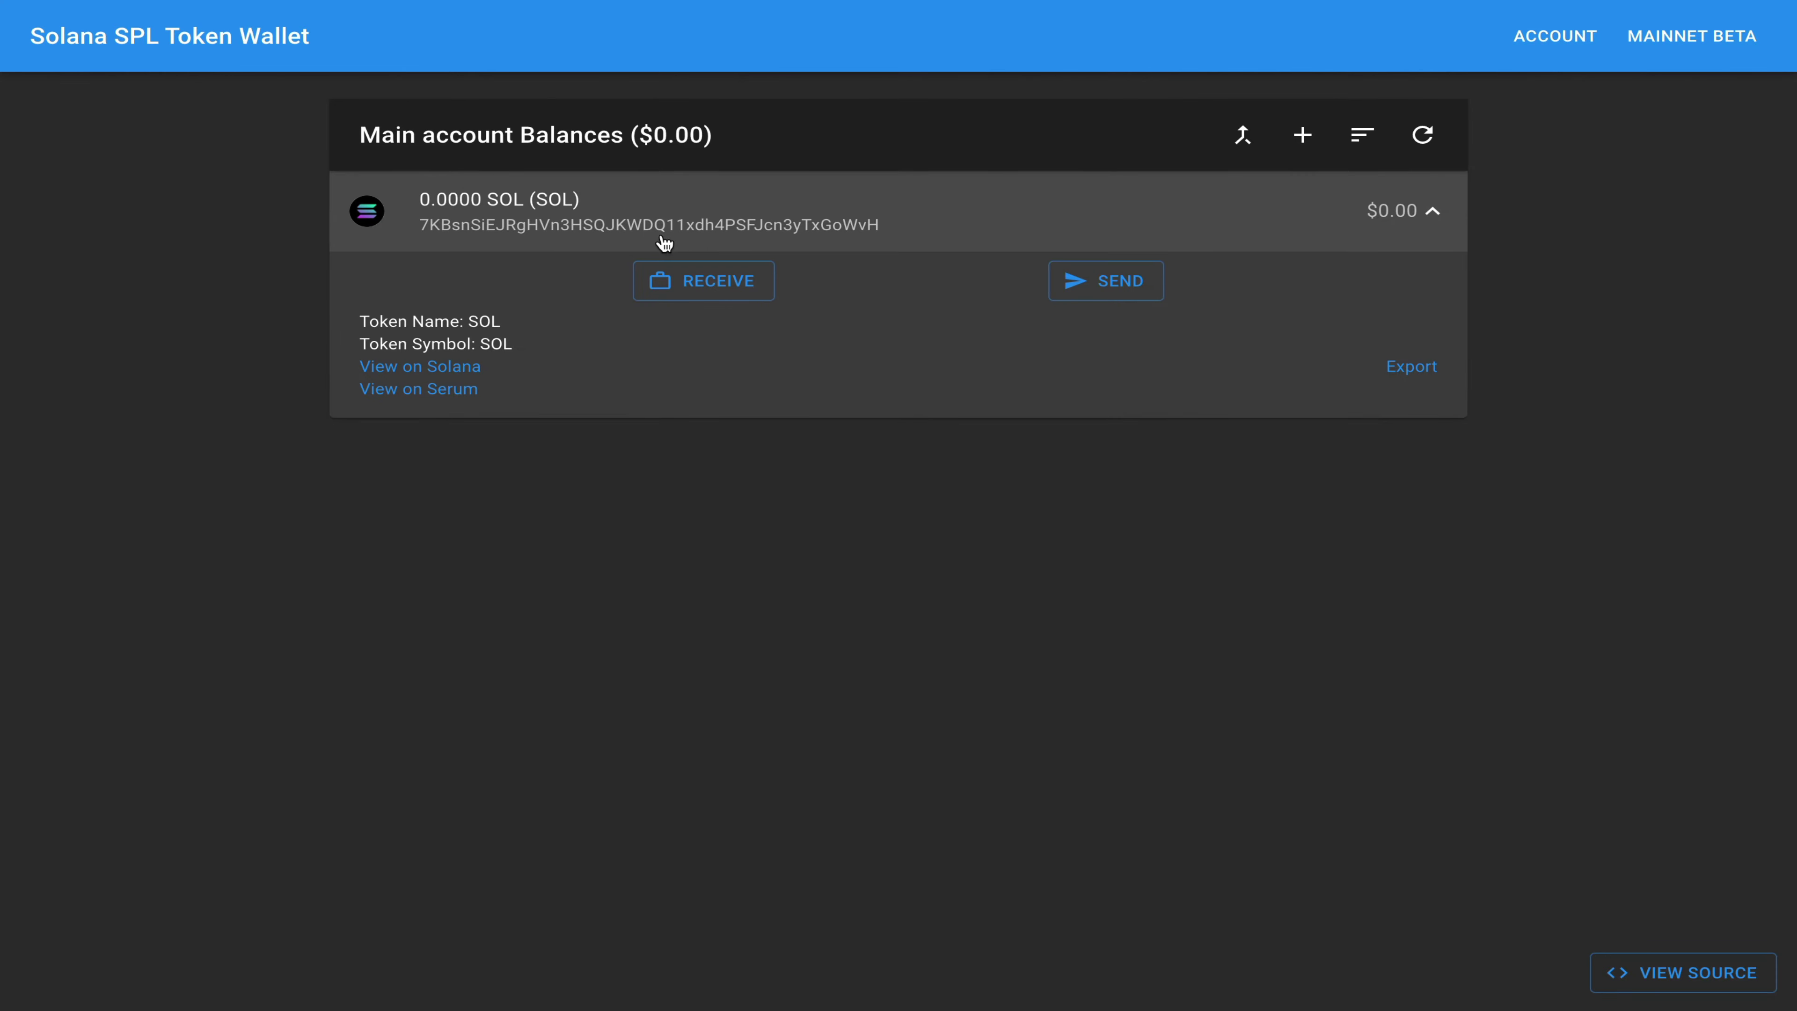
click(704, 289)
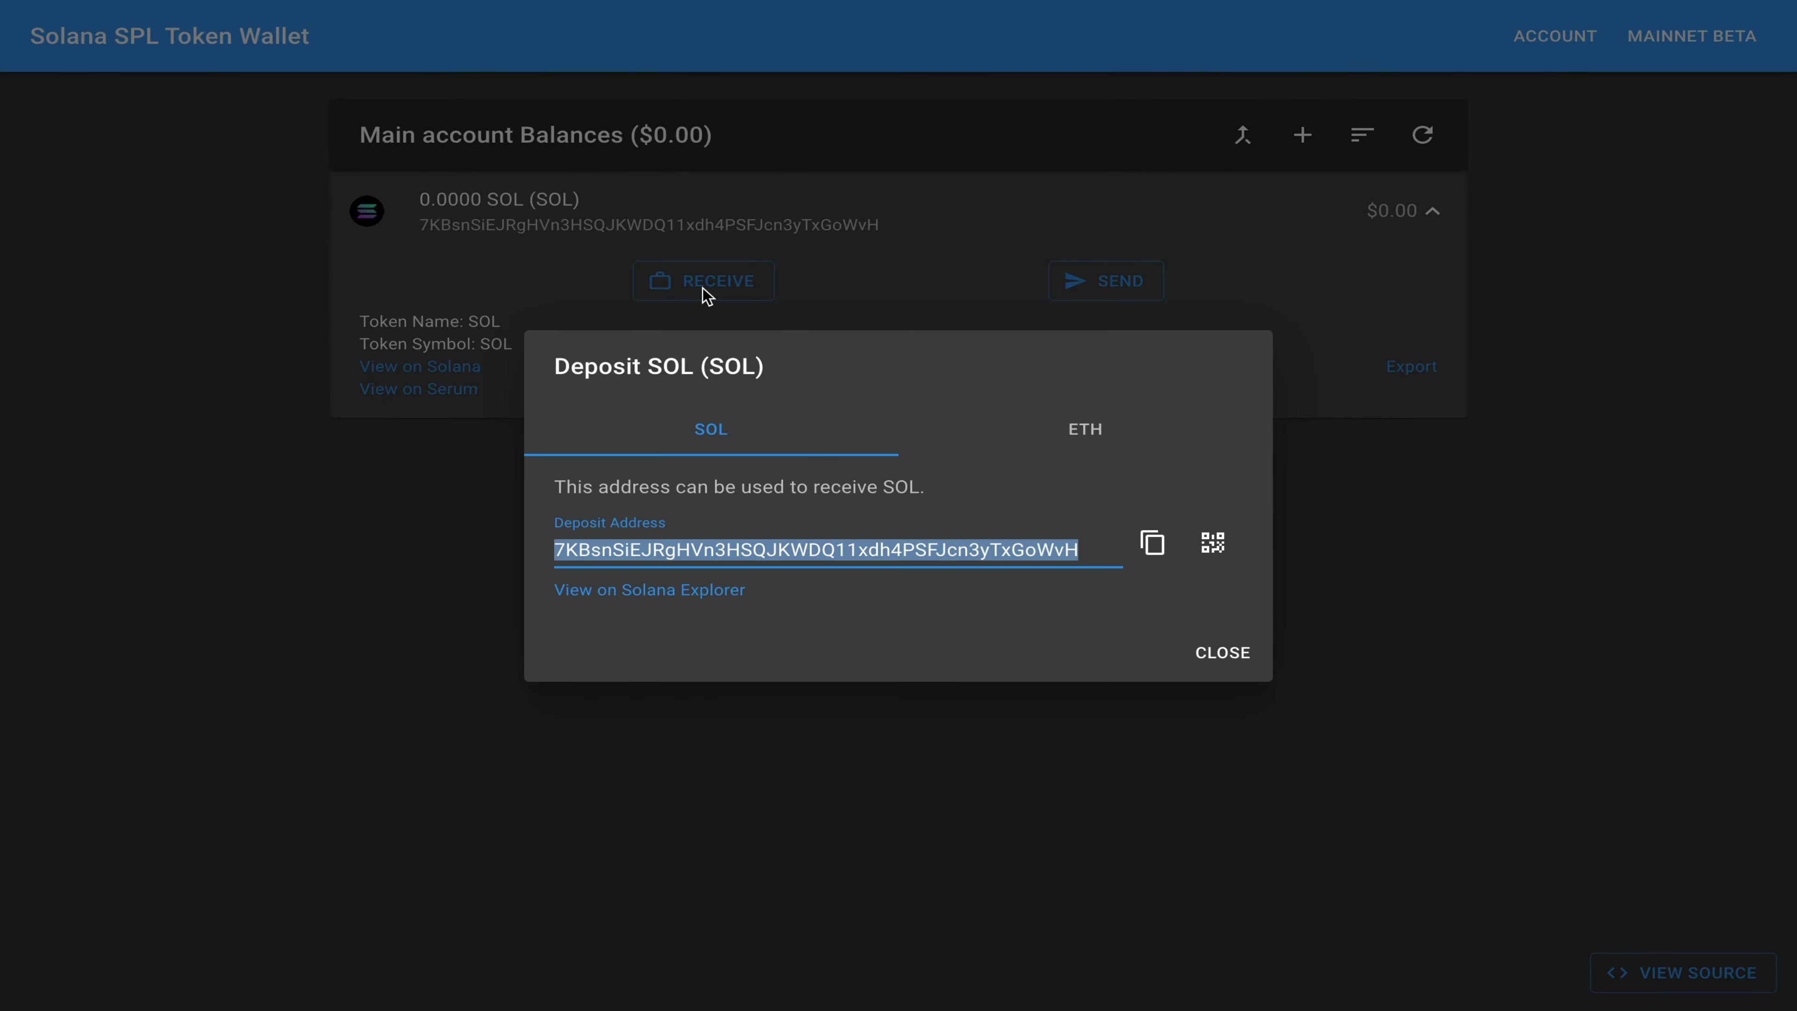
click(1153, 546)
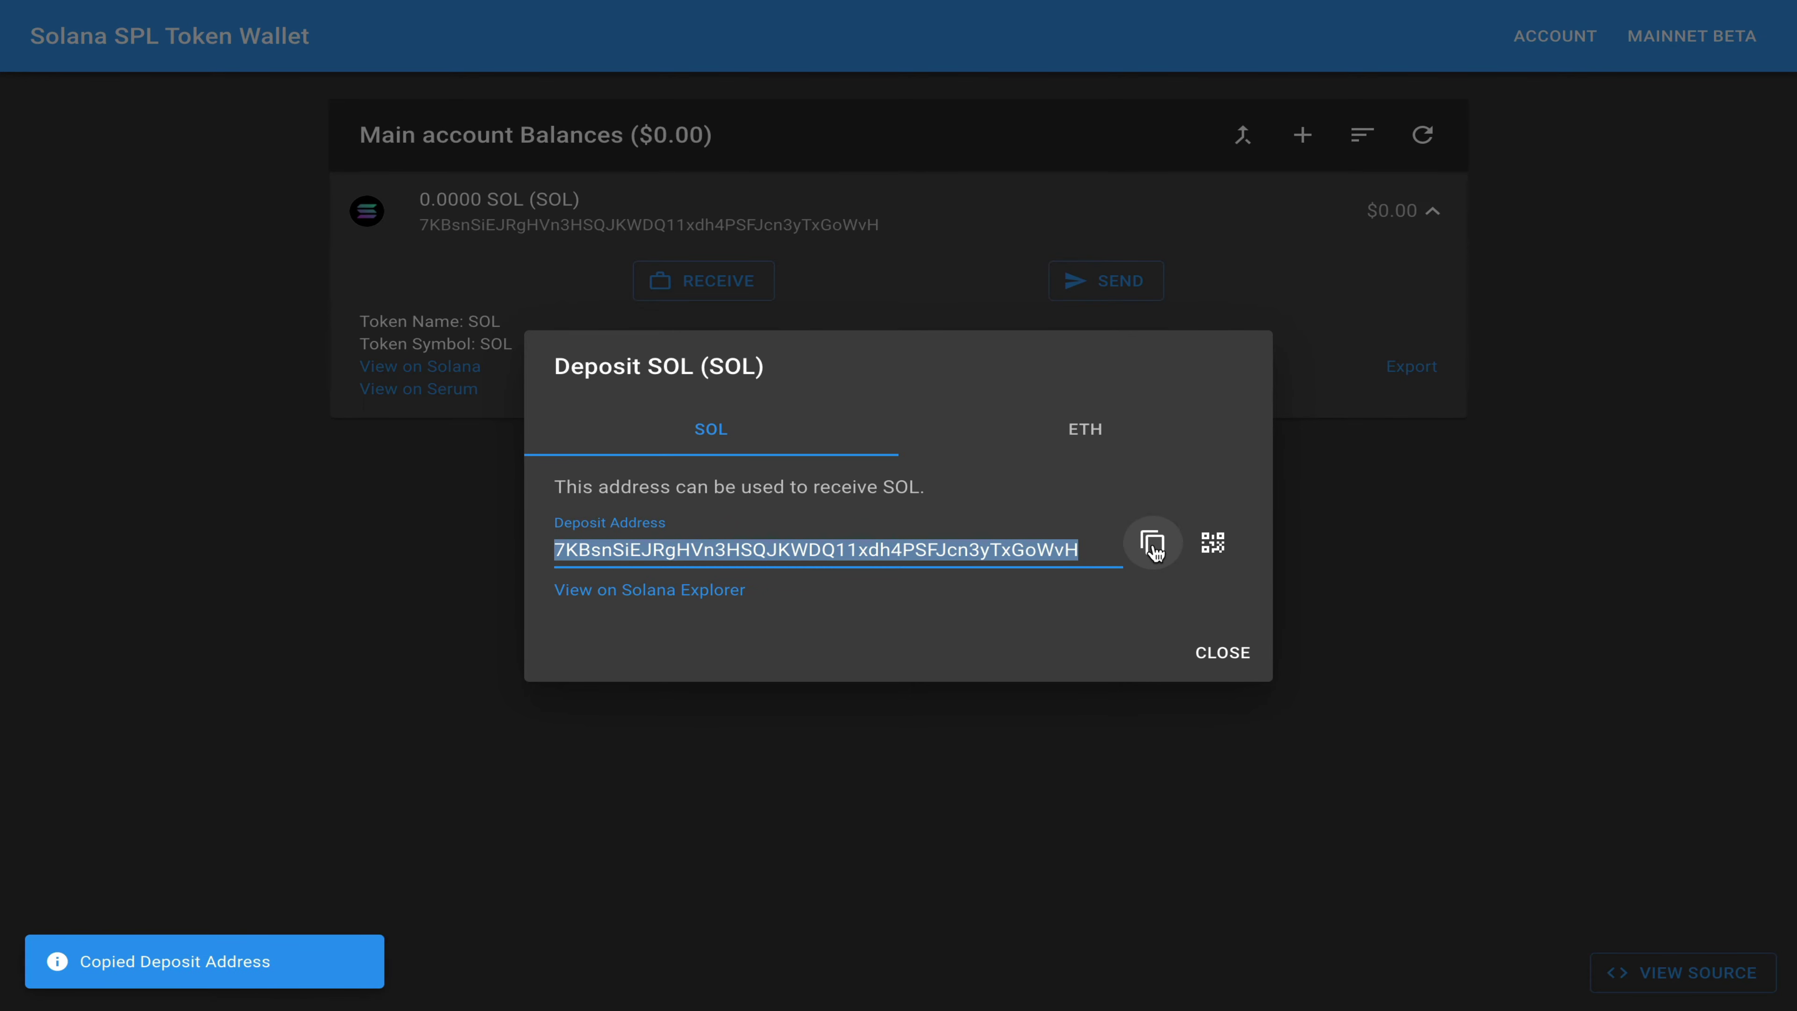
click(1099, 443)
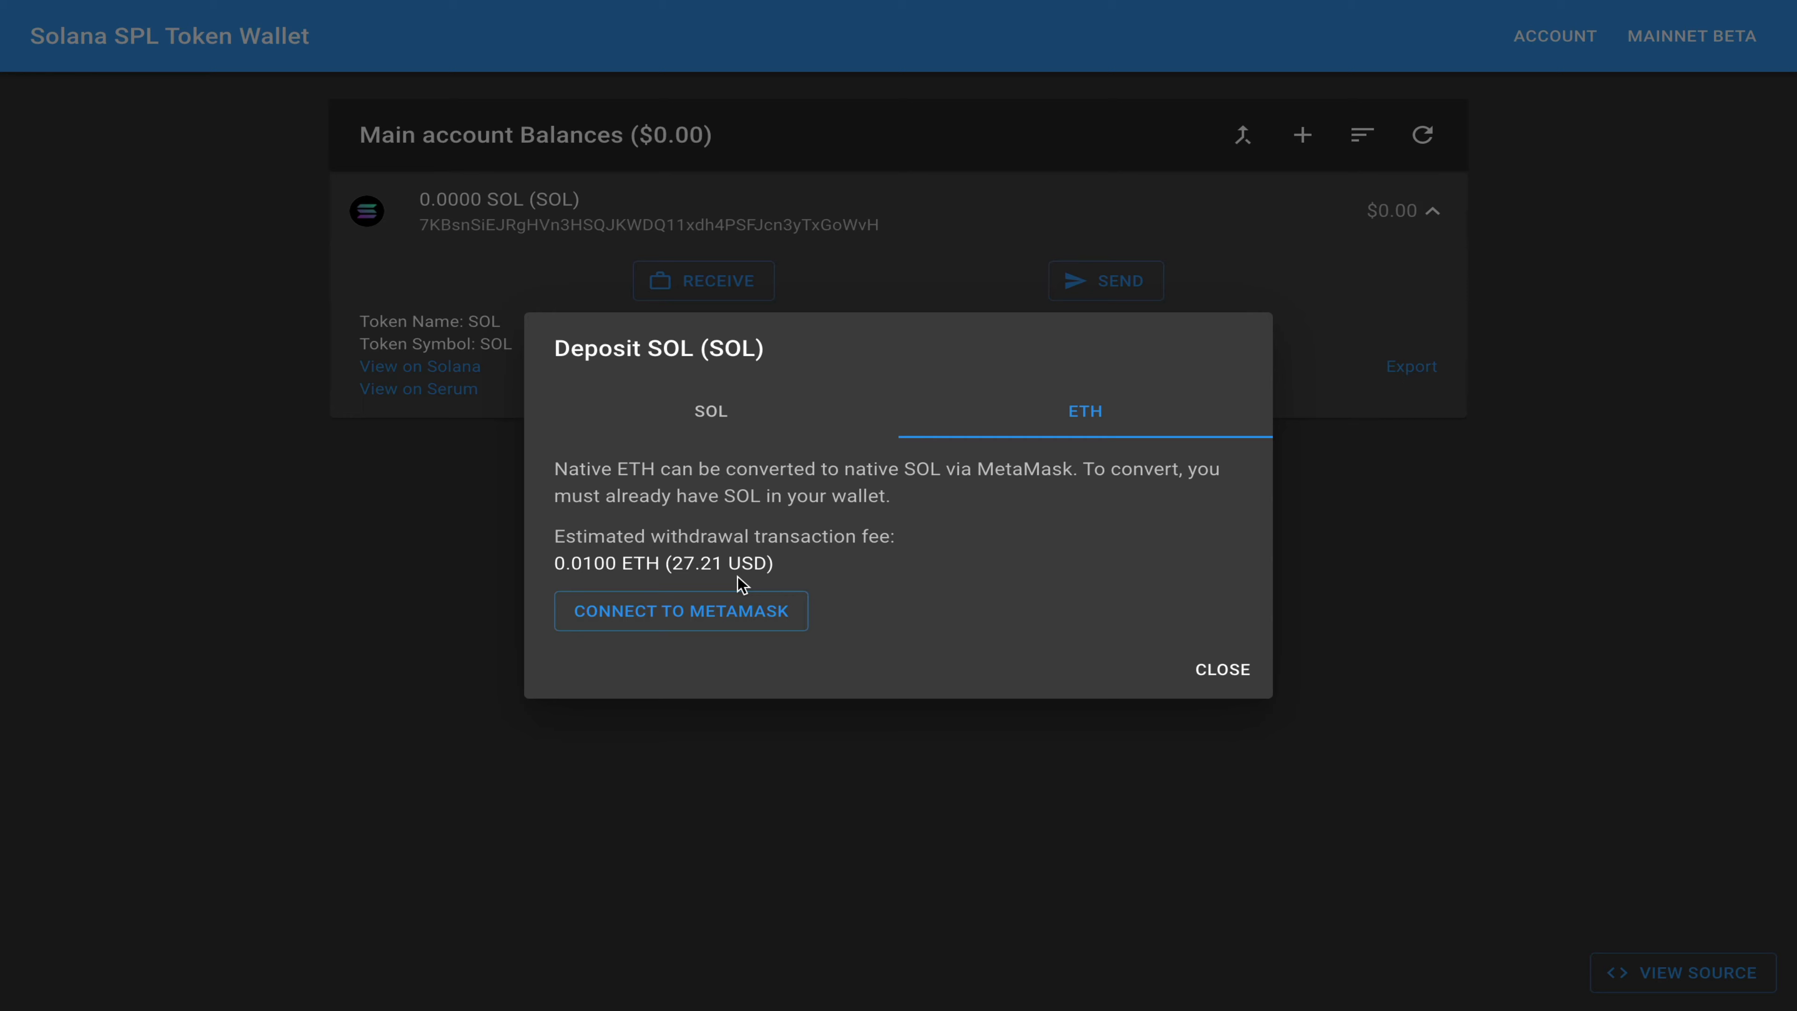
click(712, 411)
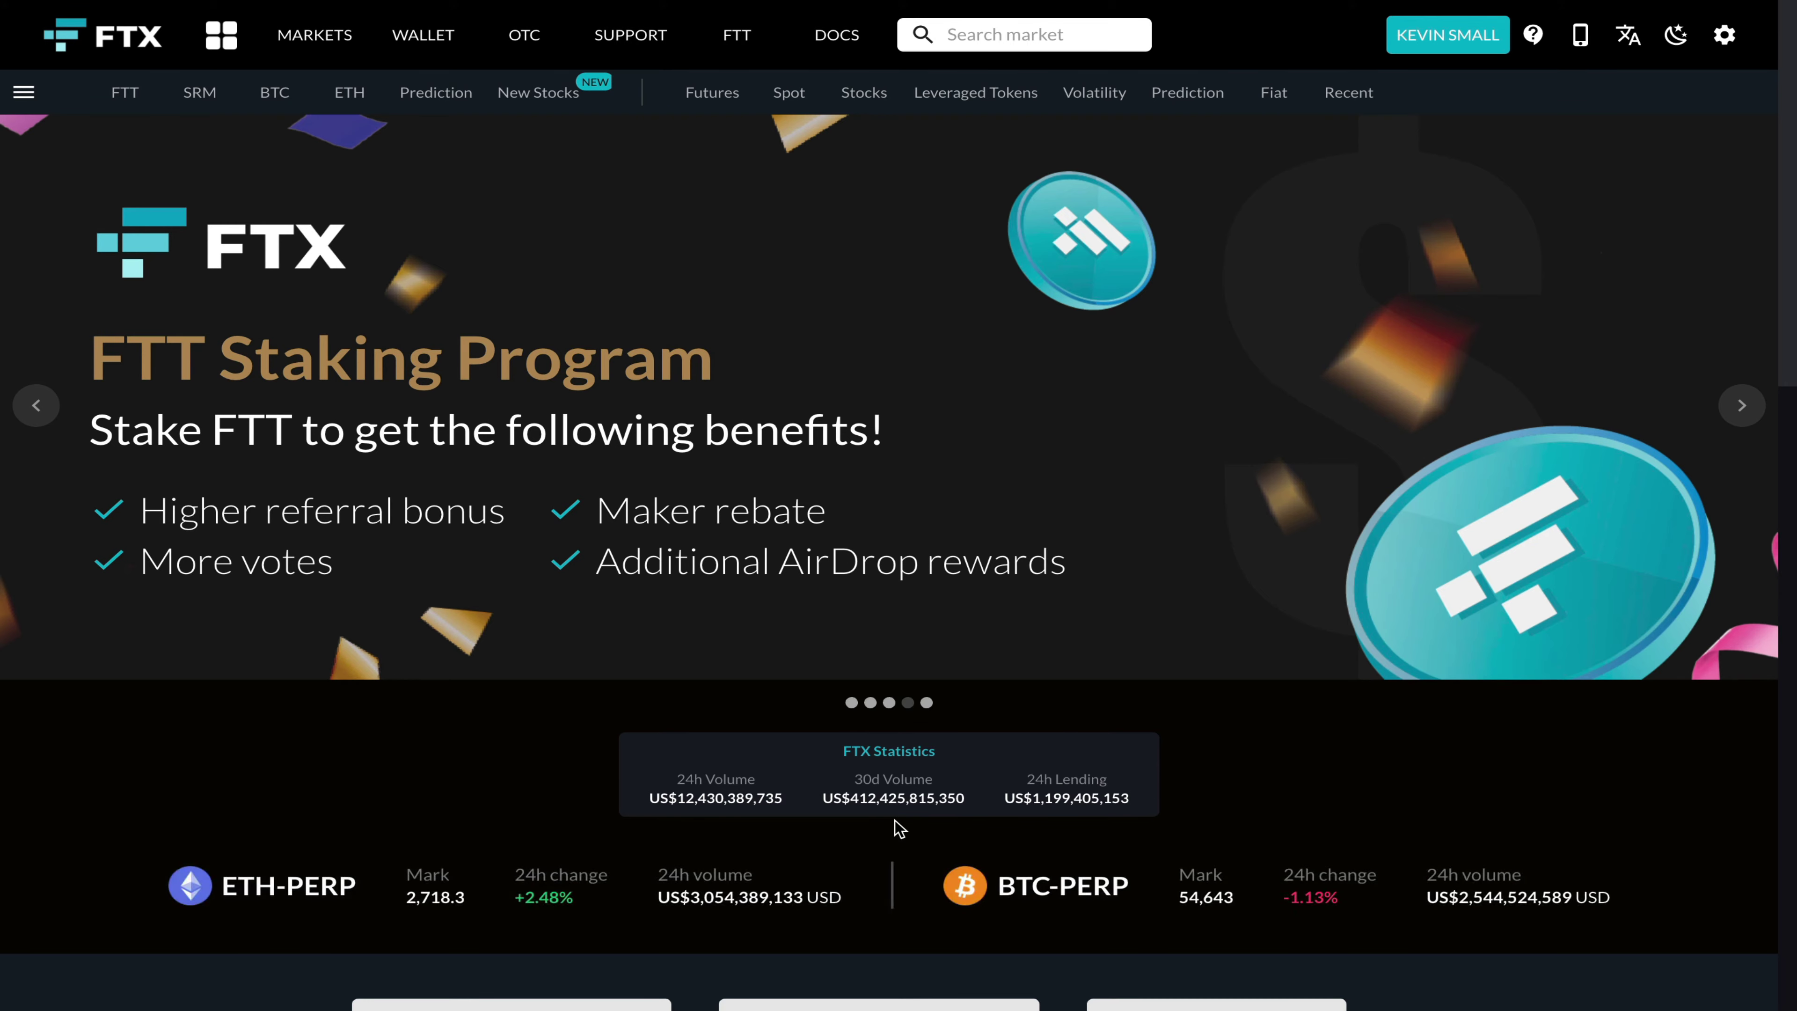
Step: Go from the FTX homepage to the Wallet page listing the account's coin balances
scroll(899, 828, down, 10)
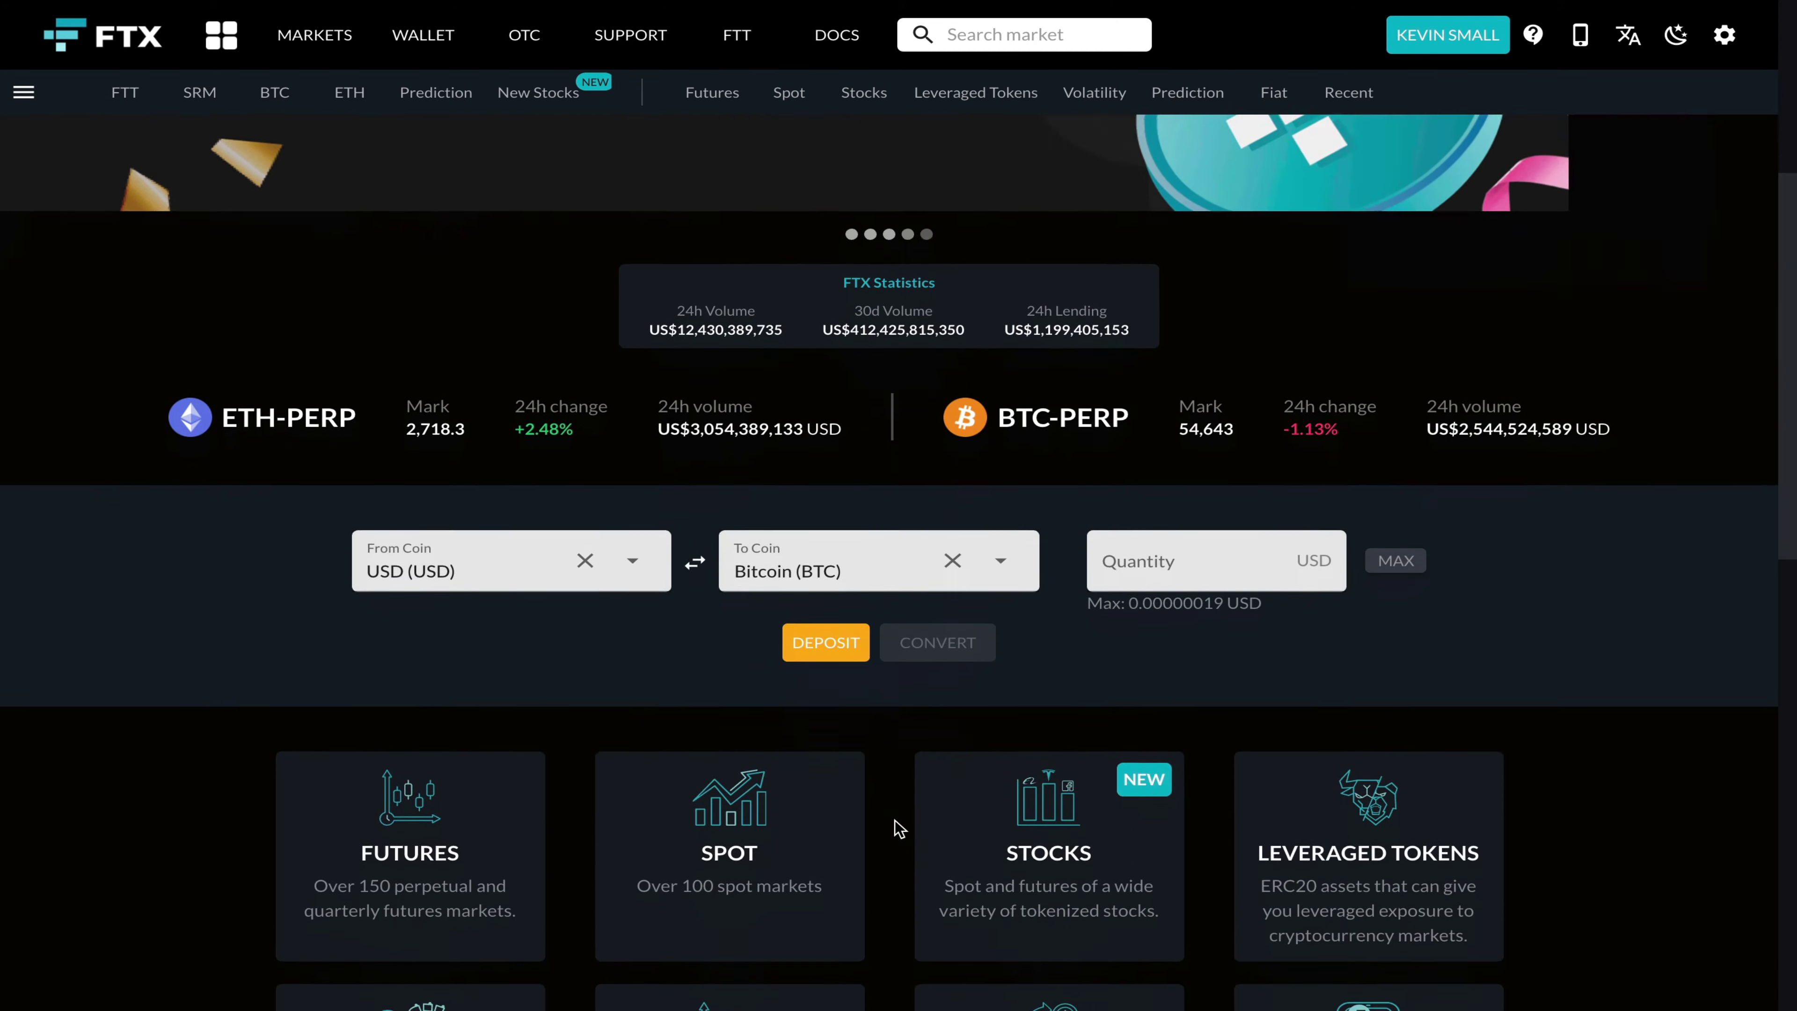
scroll(898, 829, down, 8)
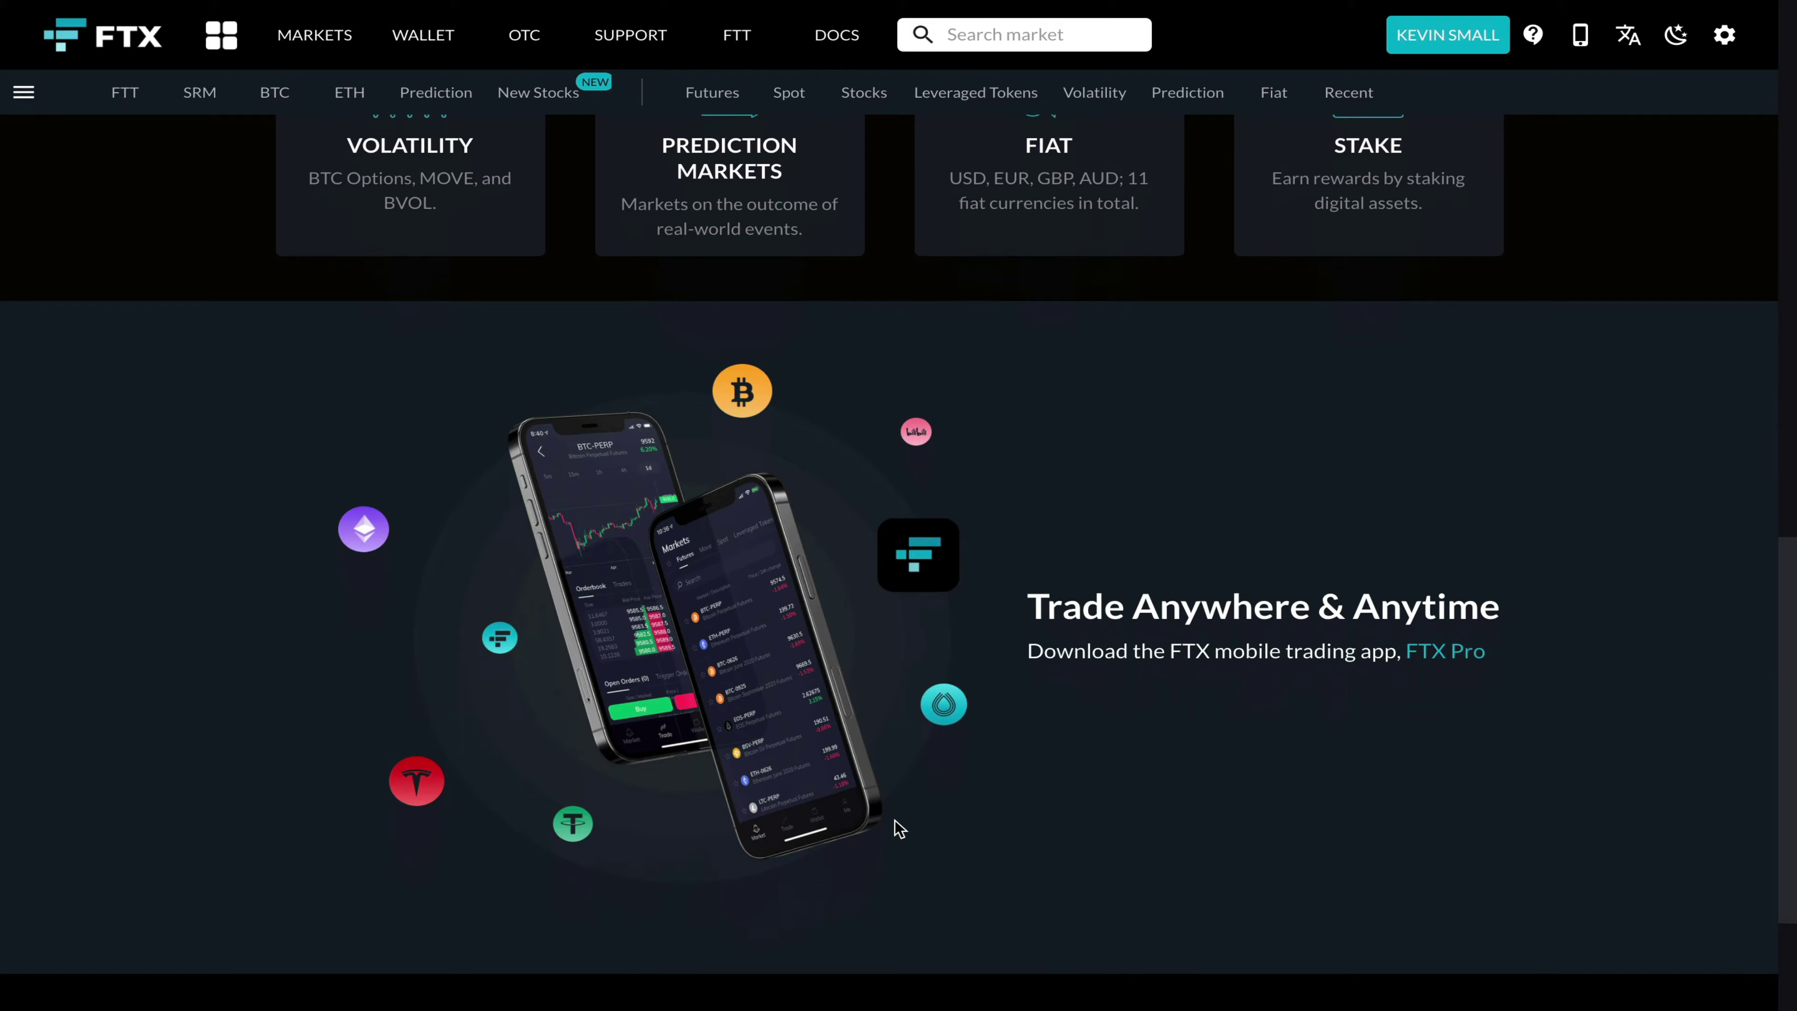
scroll(898, 829, up, 18)
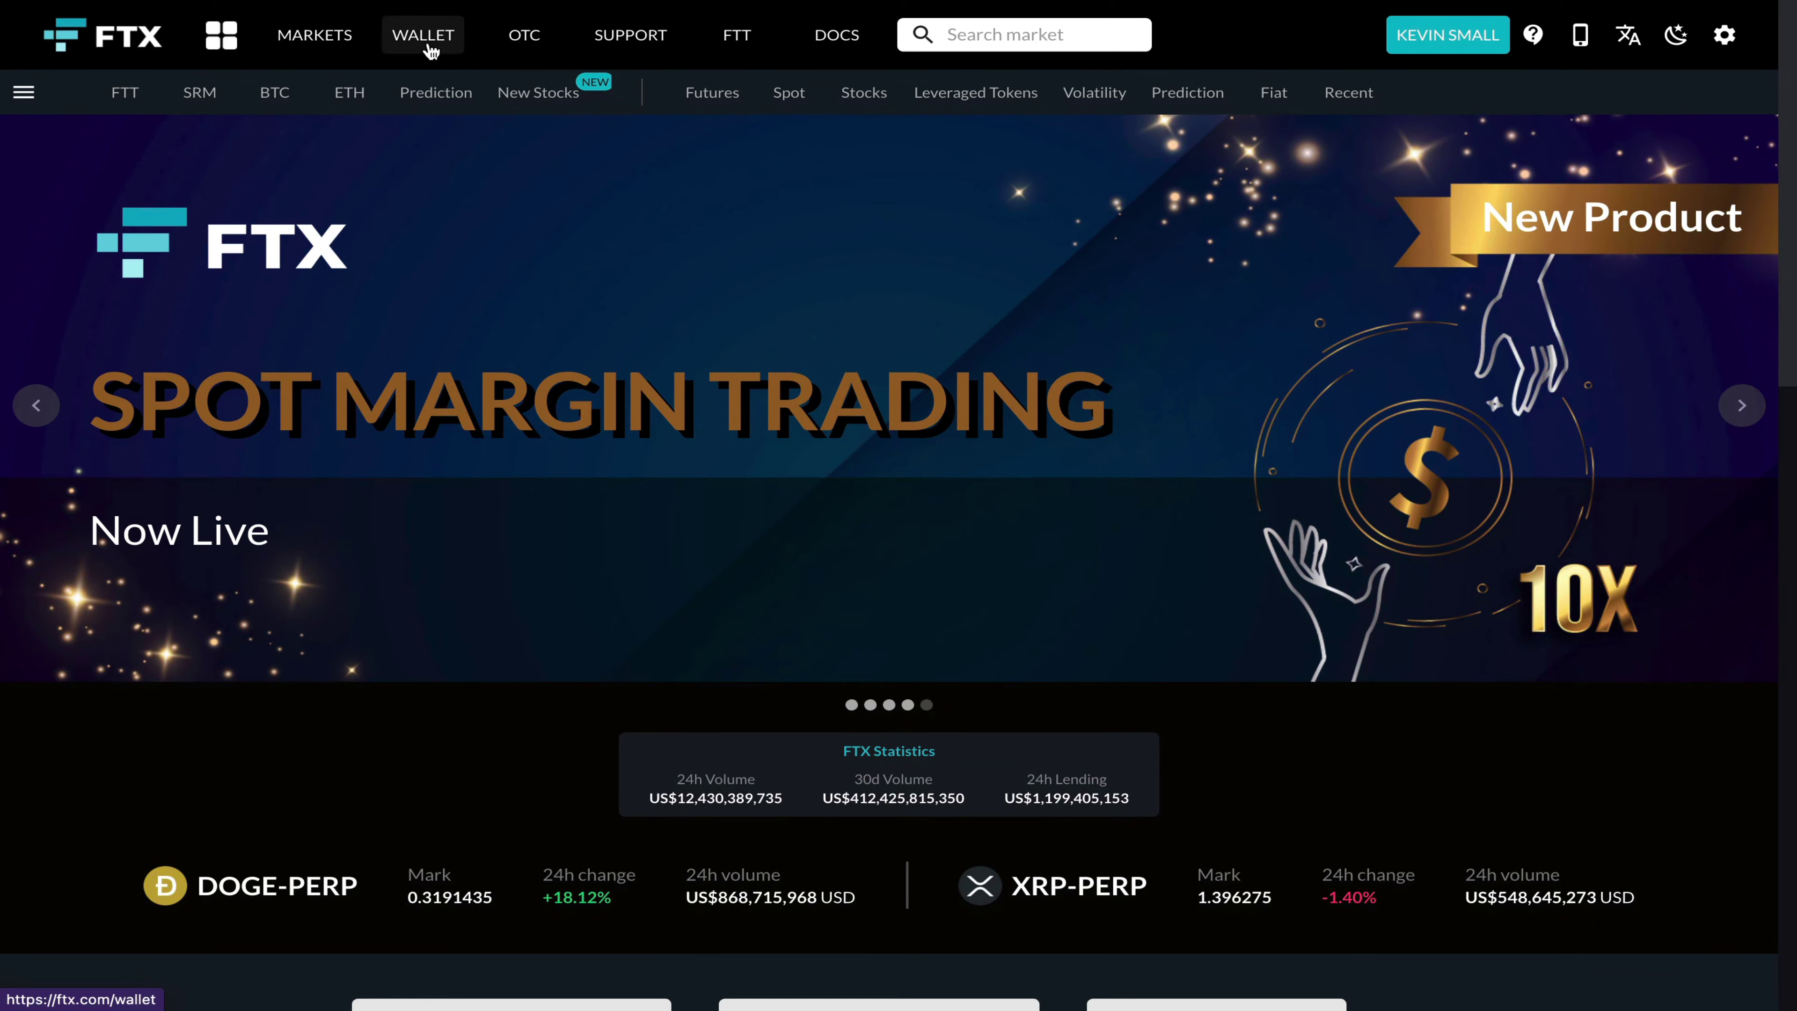
click(427, 45)
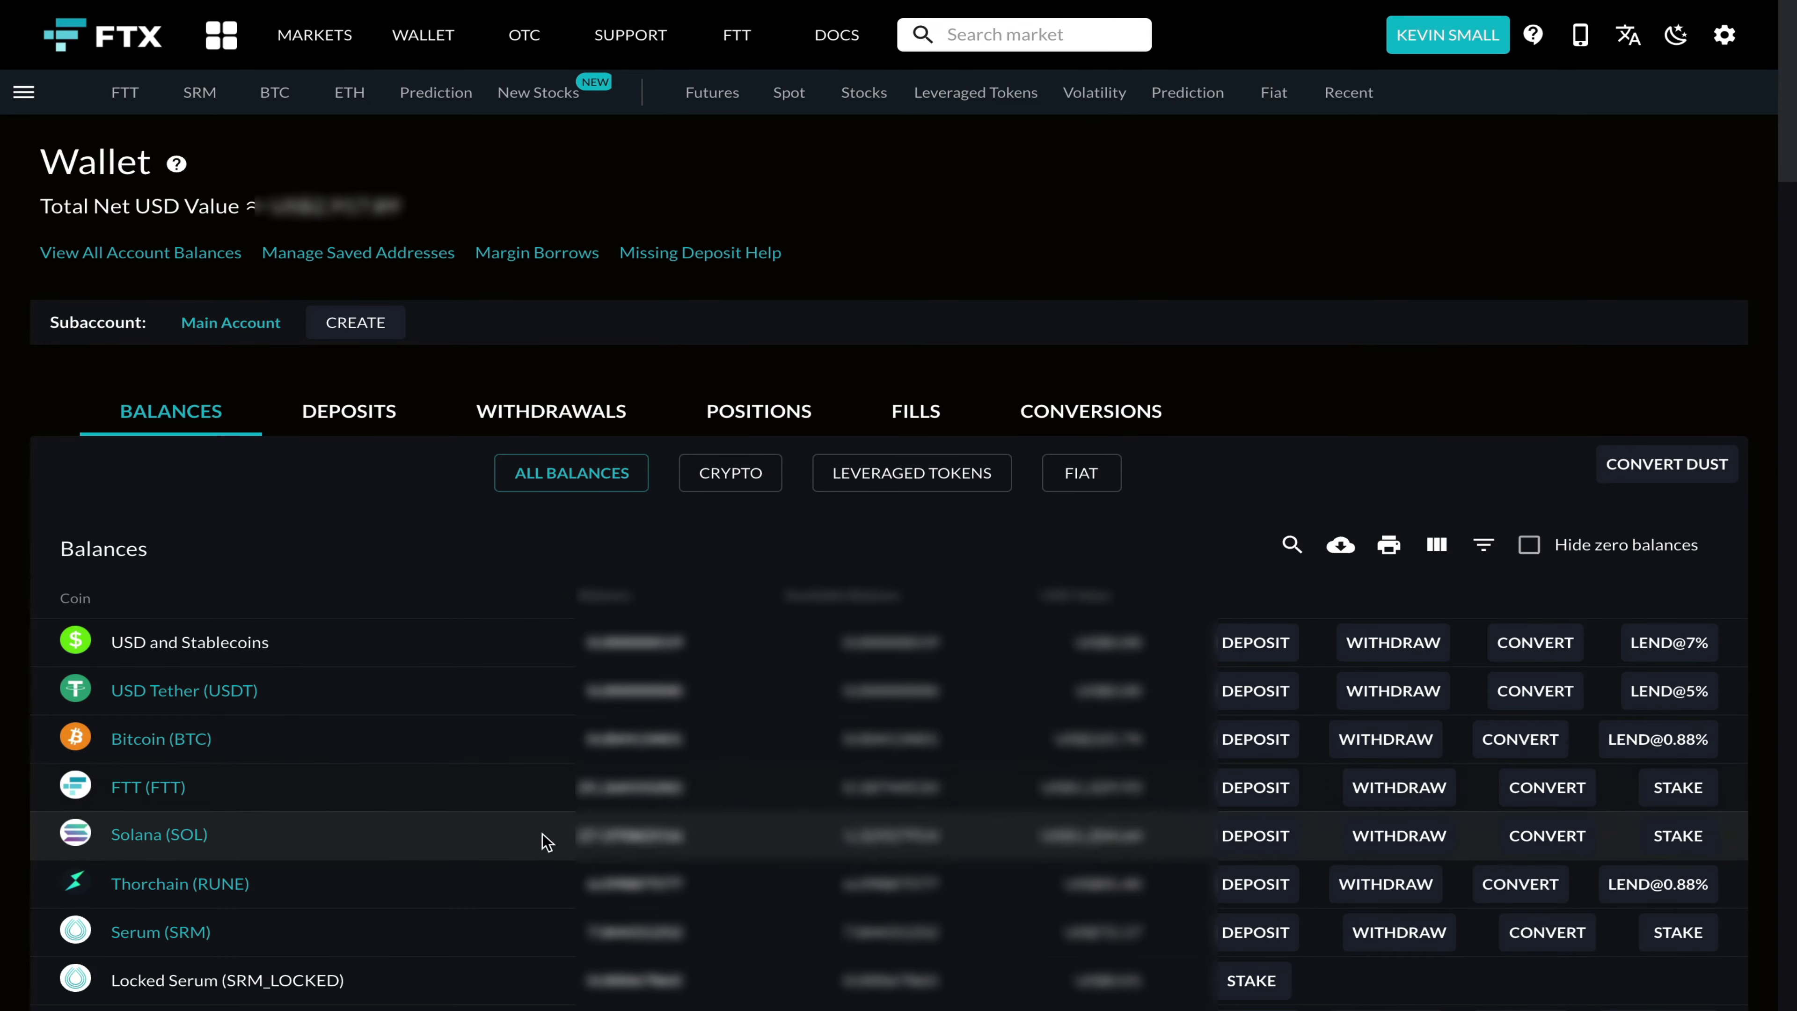
scroll(543, 892, down, 3)
scroll(543, 892, up, 3)
Step: Withdraw 1 SOL from FTX to the pasted Sollet address, authenticating with a security key
click(1399, 839)
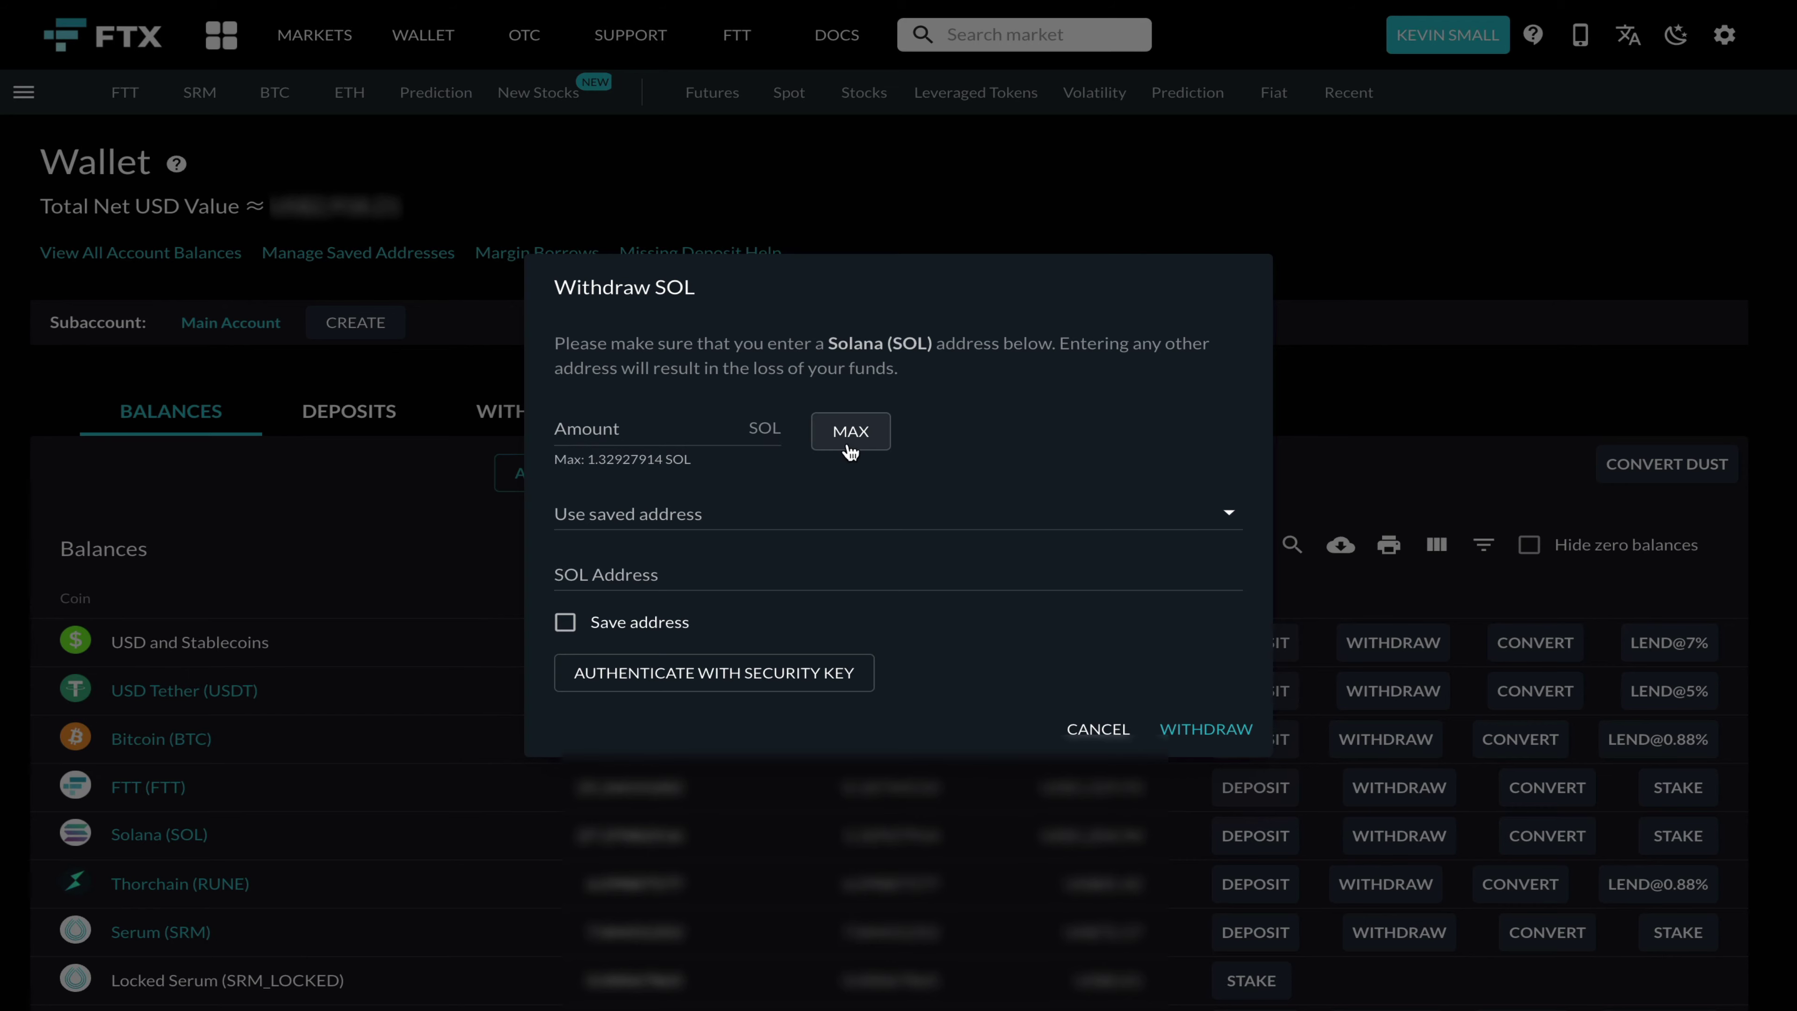
click(701, 428)
text(1)
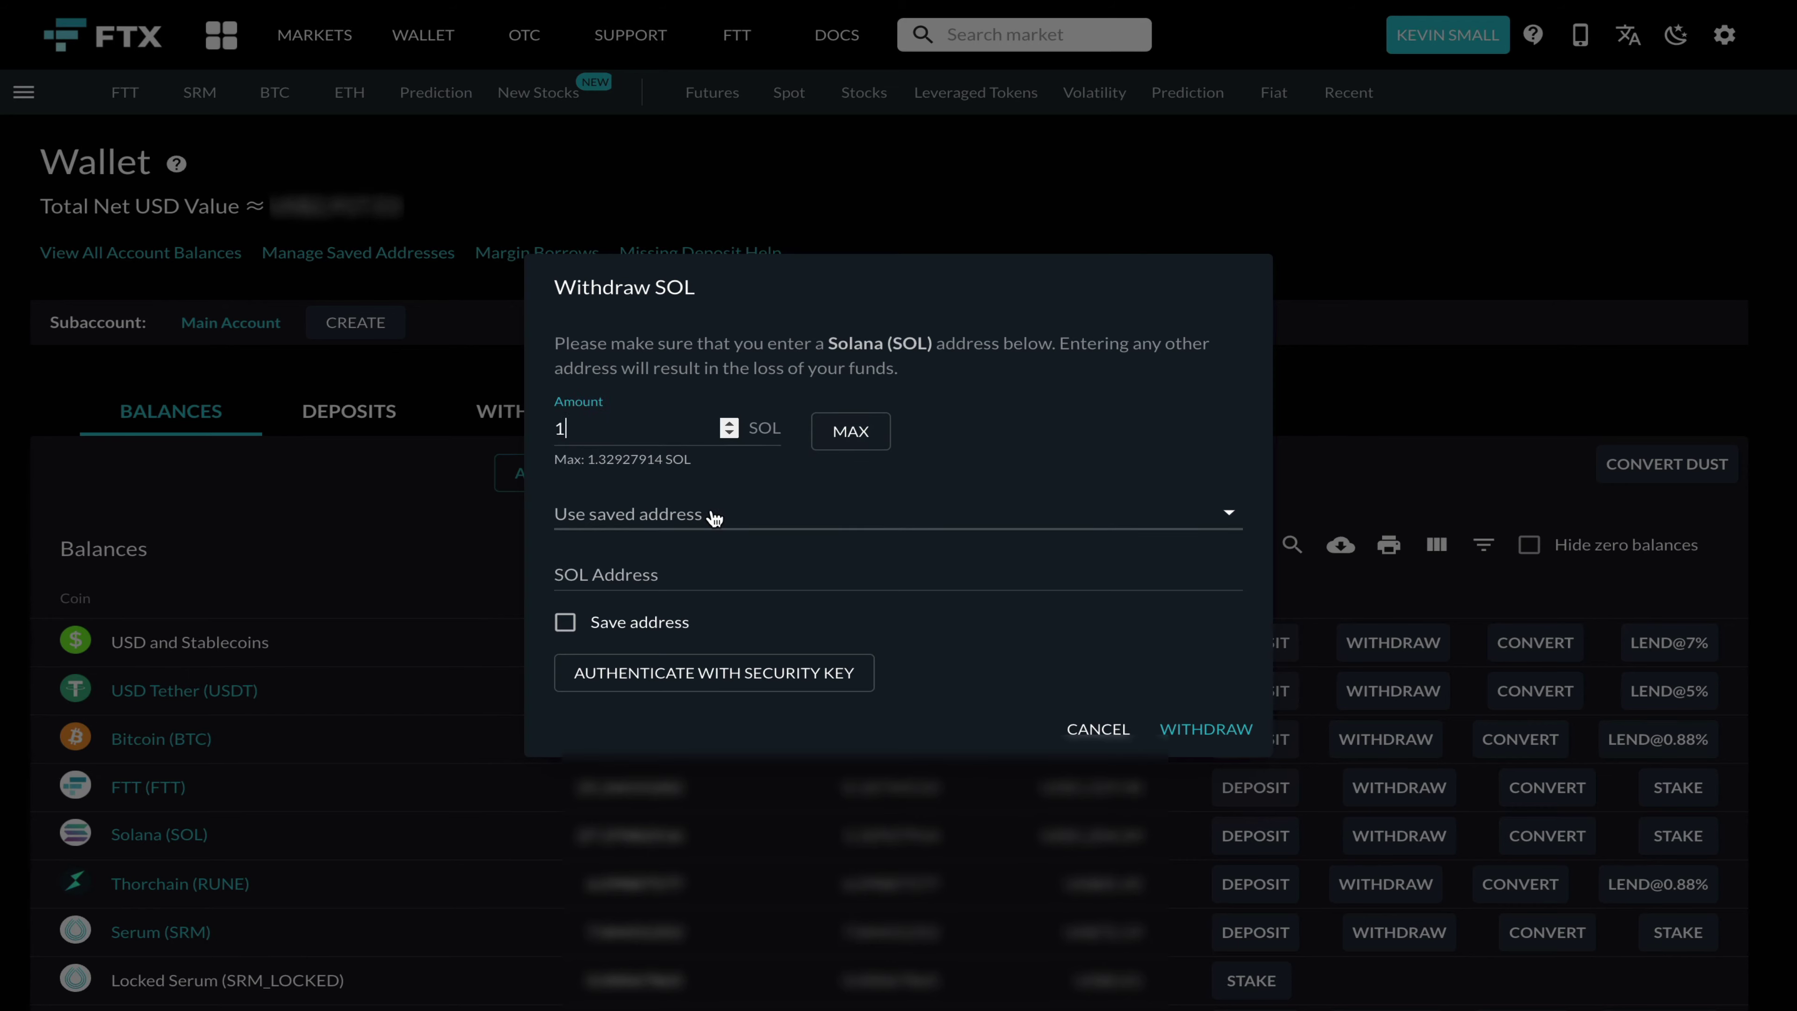
click(685, 563)
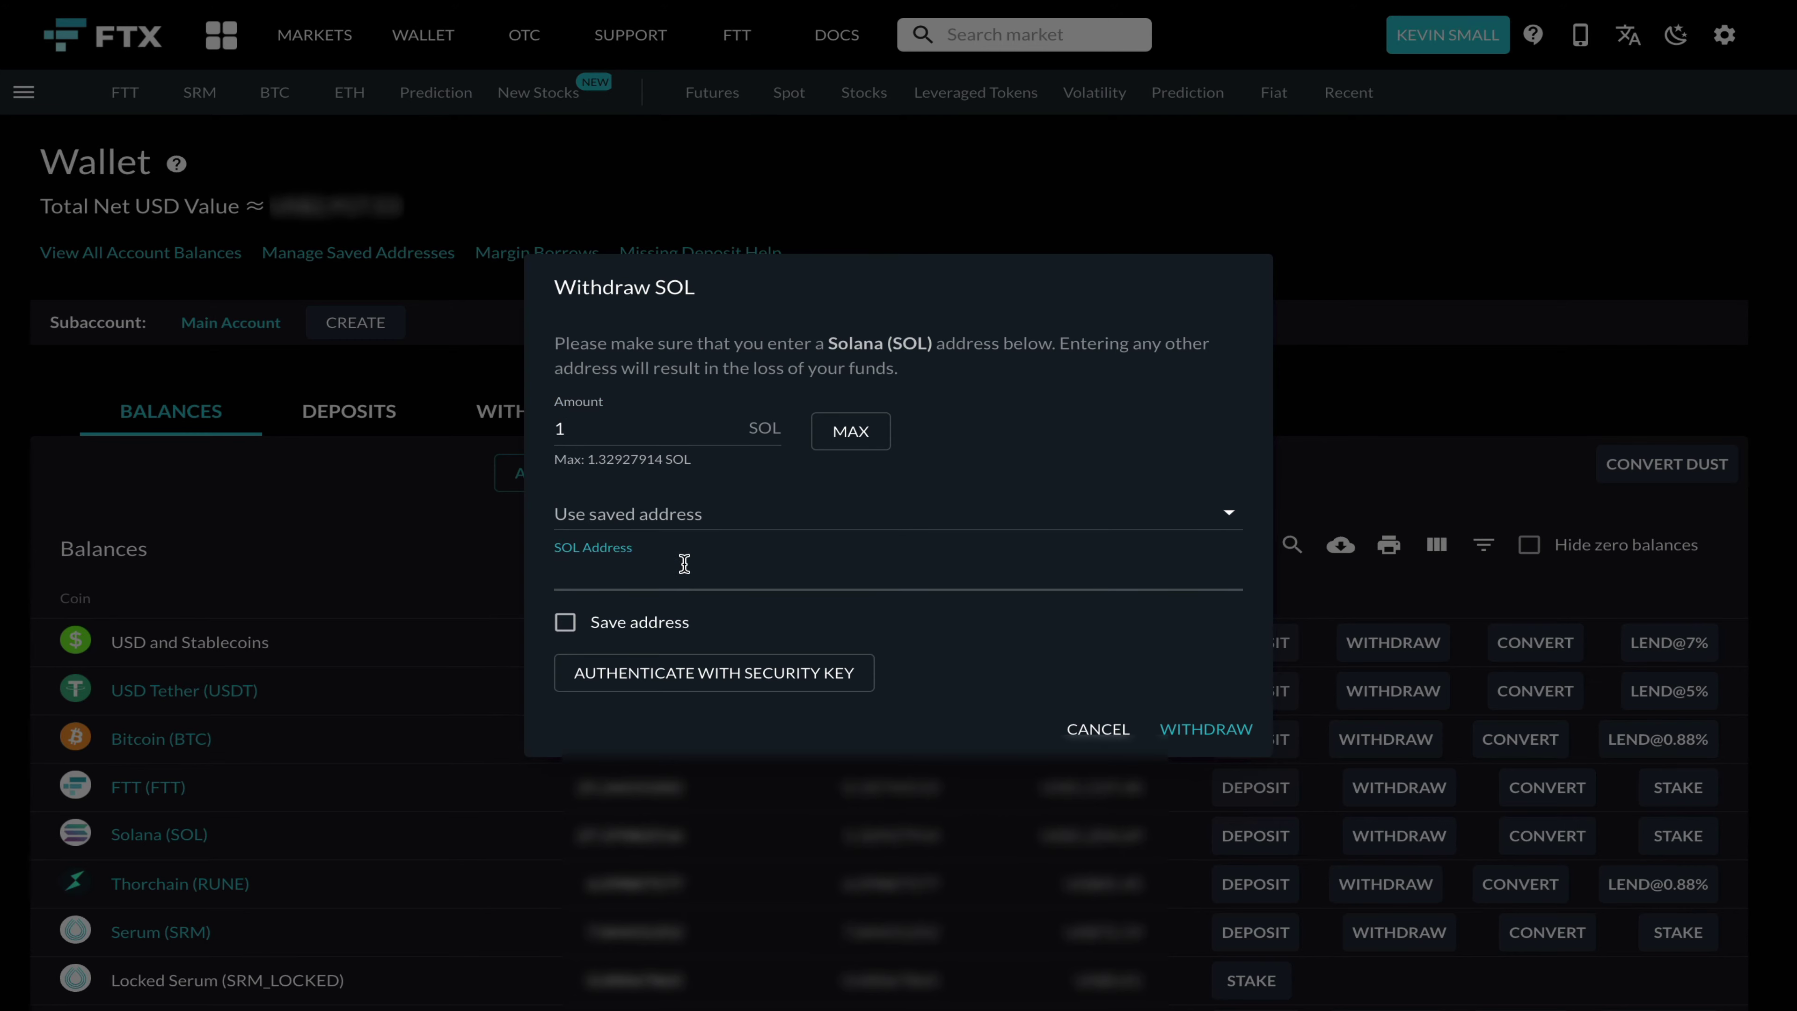
text(7KBsnSiEJRgHVn3HSQJKWDQ11xdh4PSFJcn3yTxGoWvH)
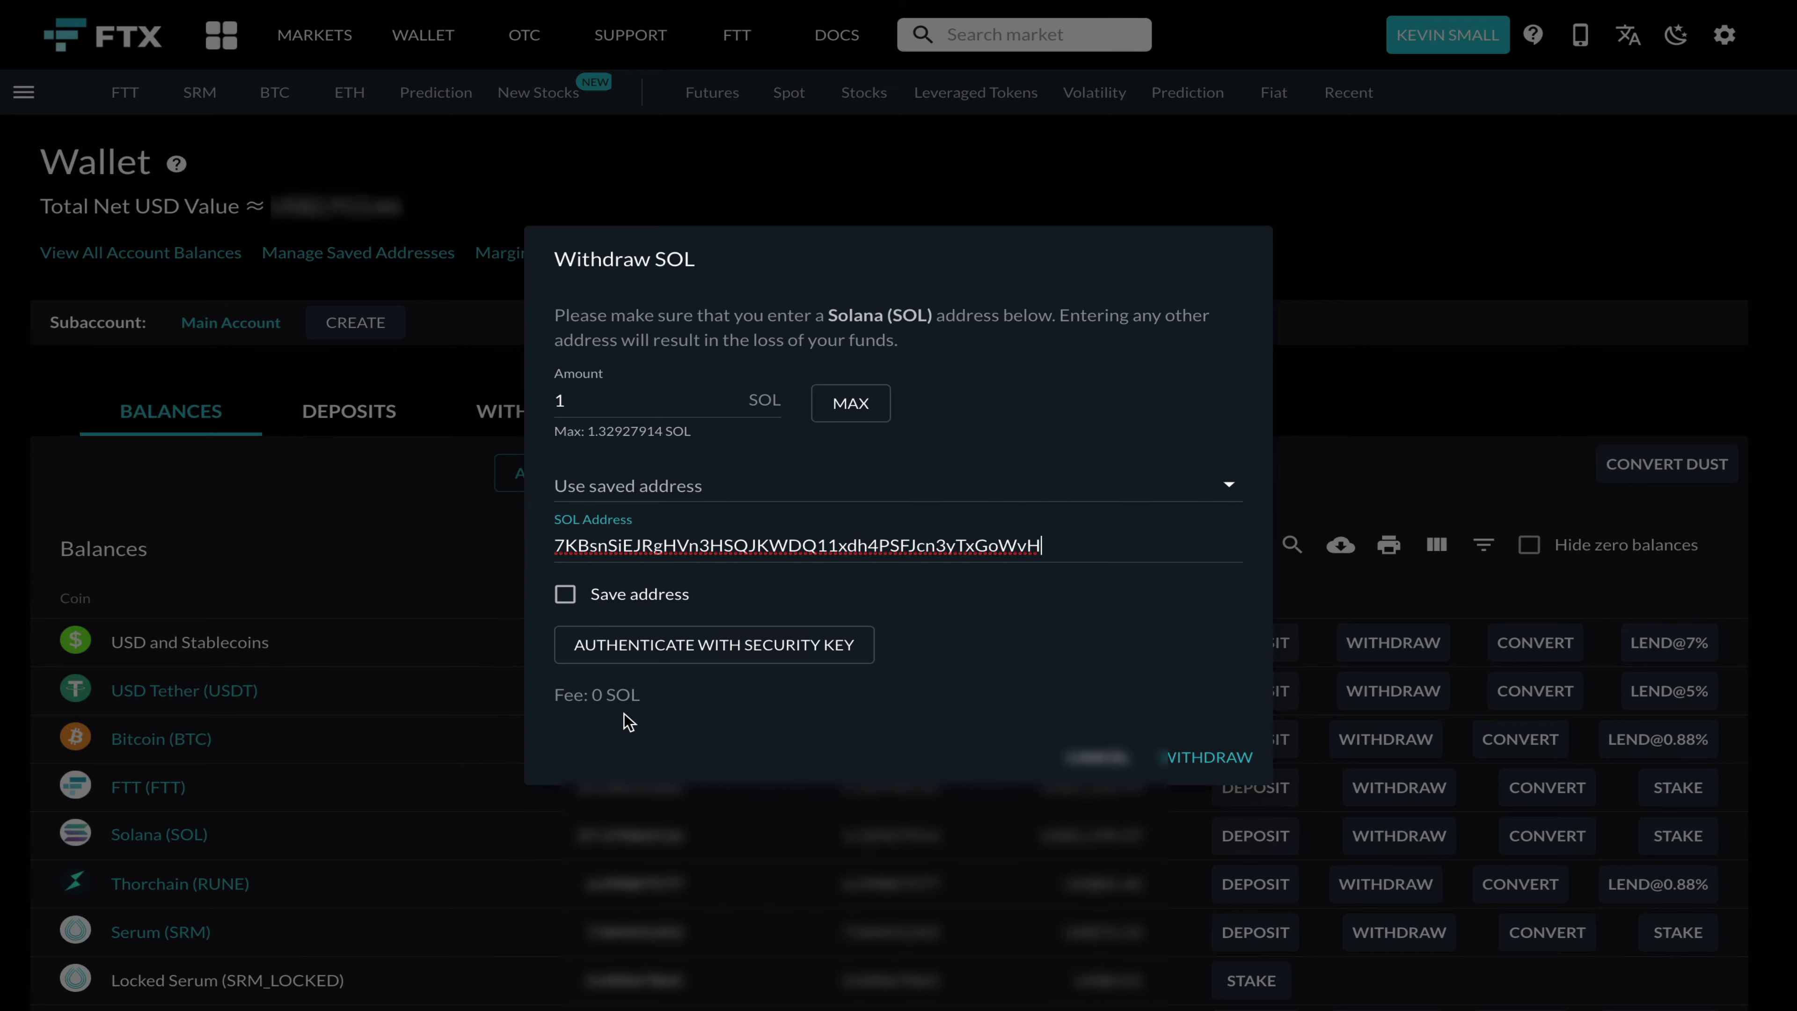
click(722, 653)
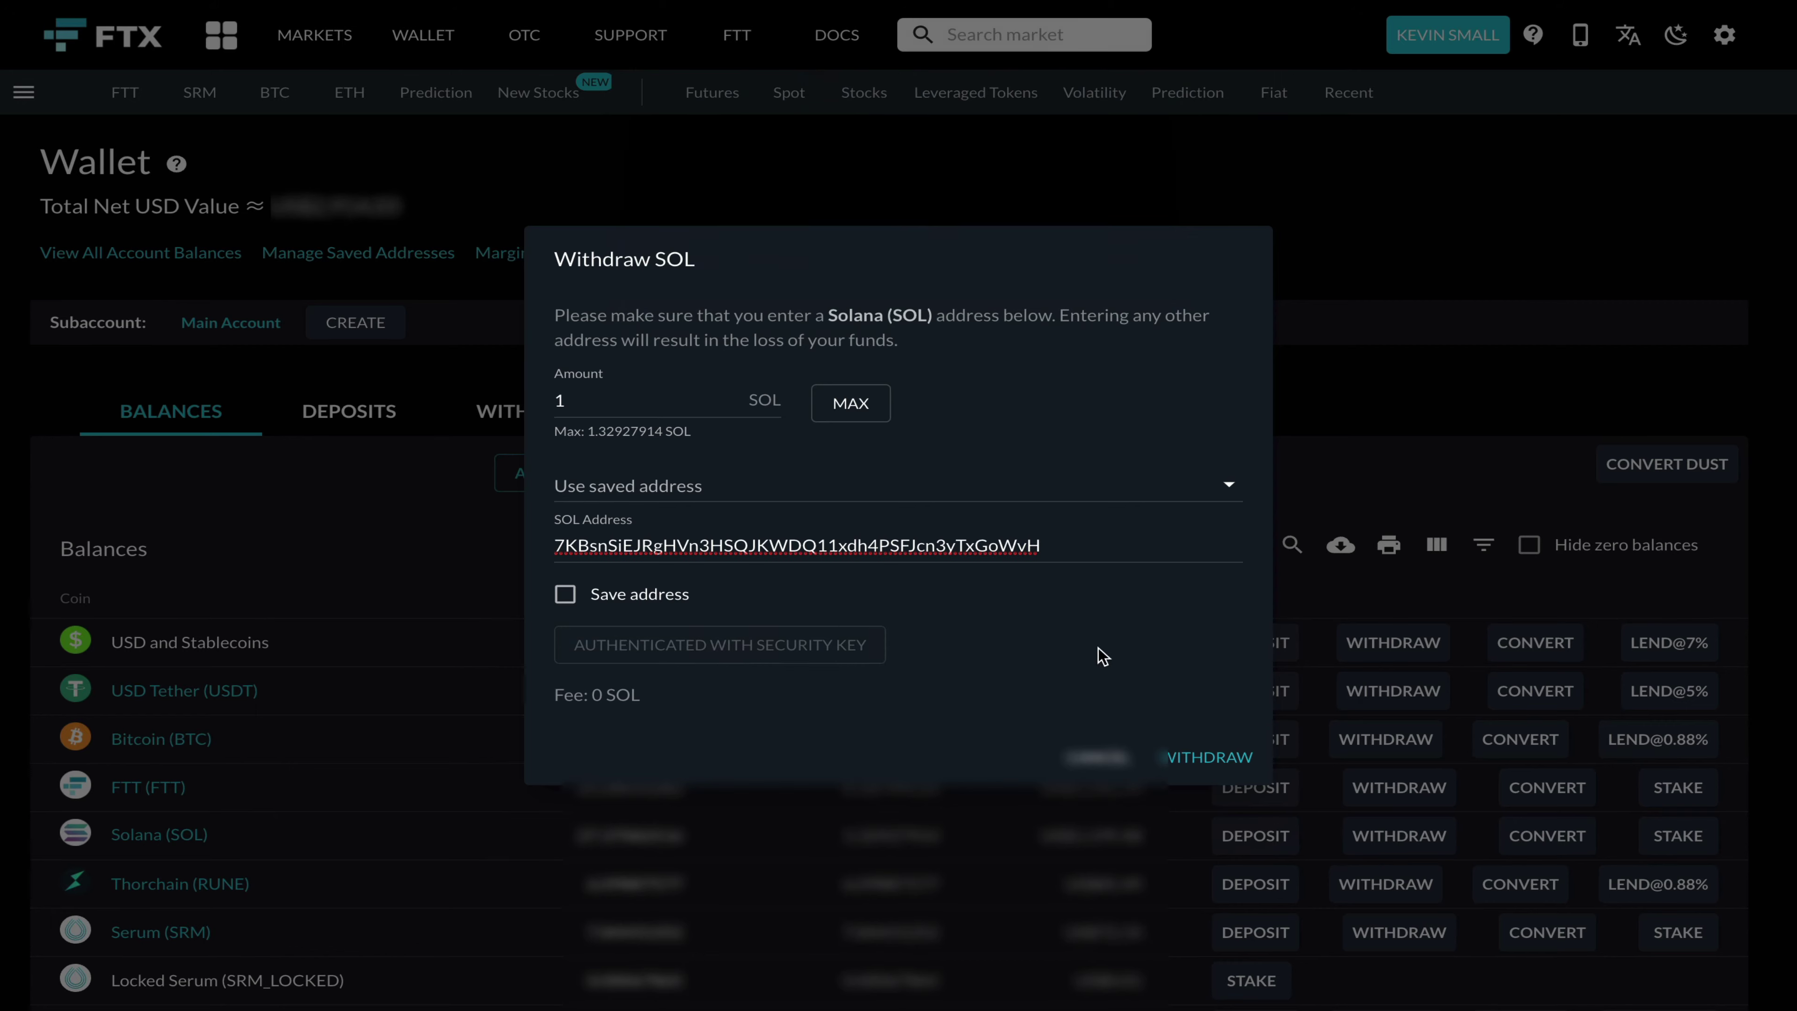
click(1211, 759)
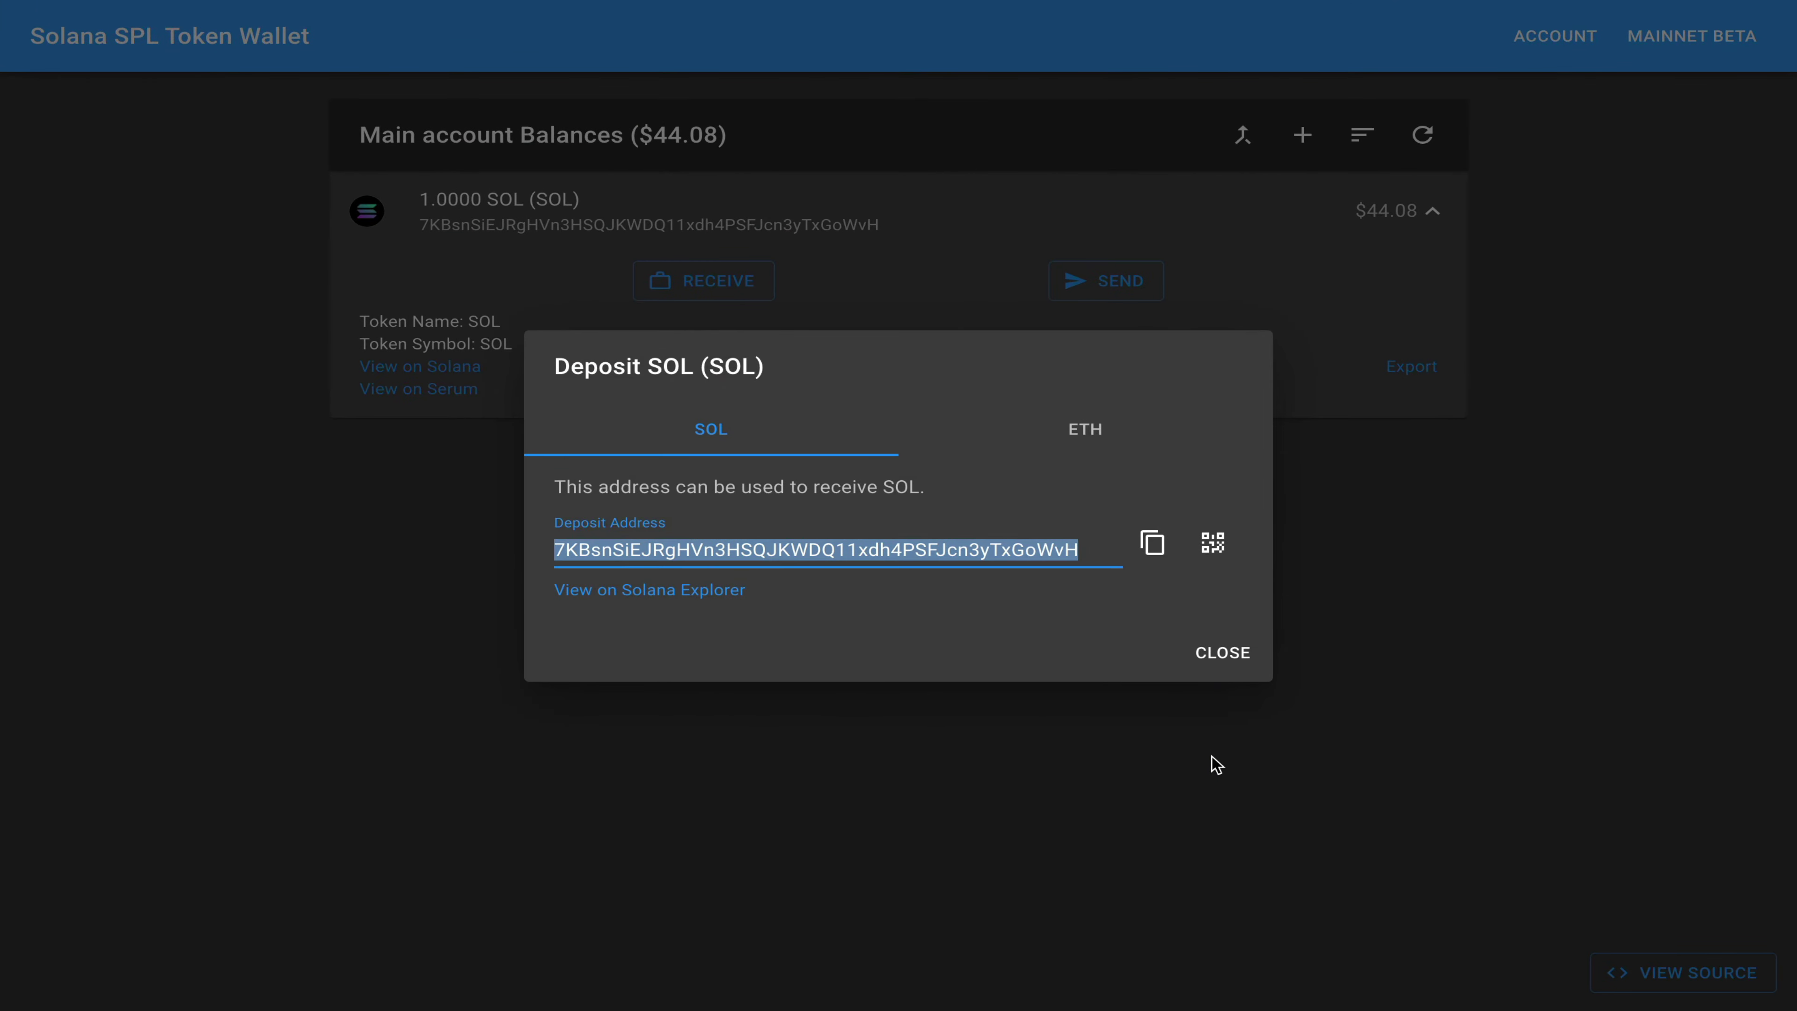
Step: Close the SOL deposit details and add the Serum (SRM) token to the Sollet wallet
click(1231, 648)
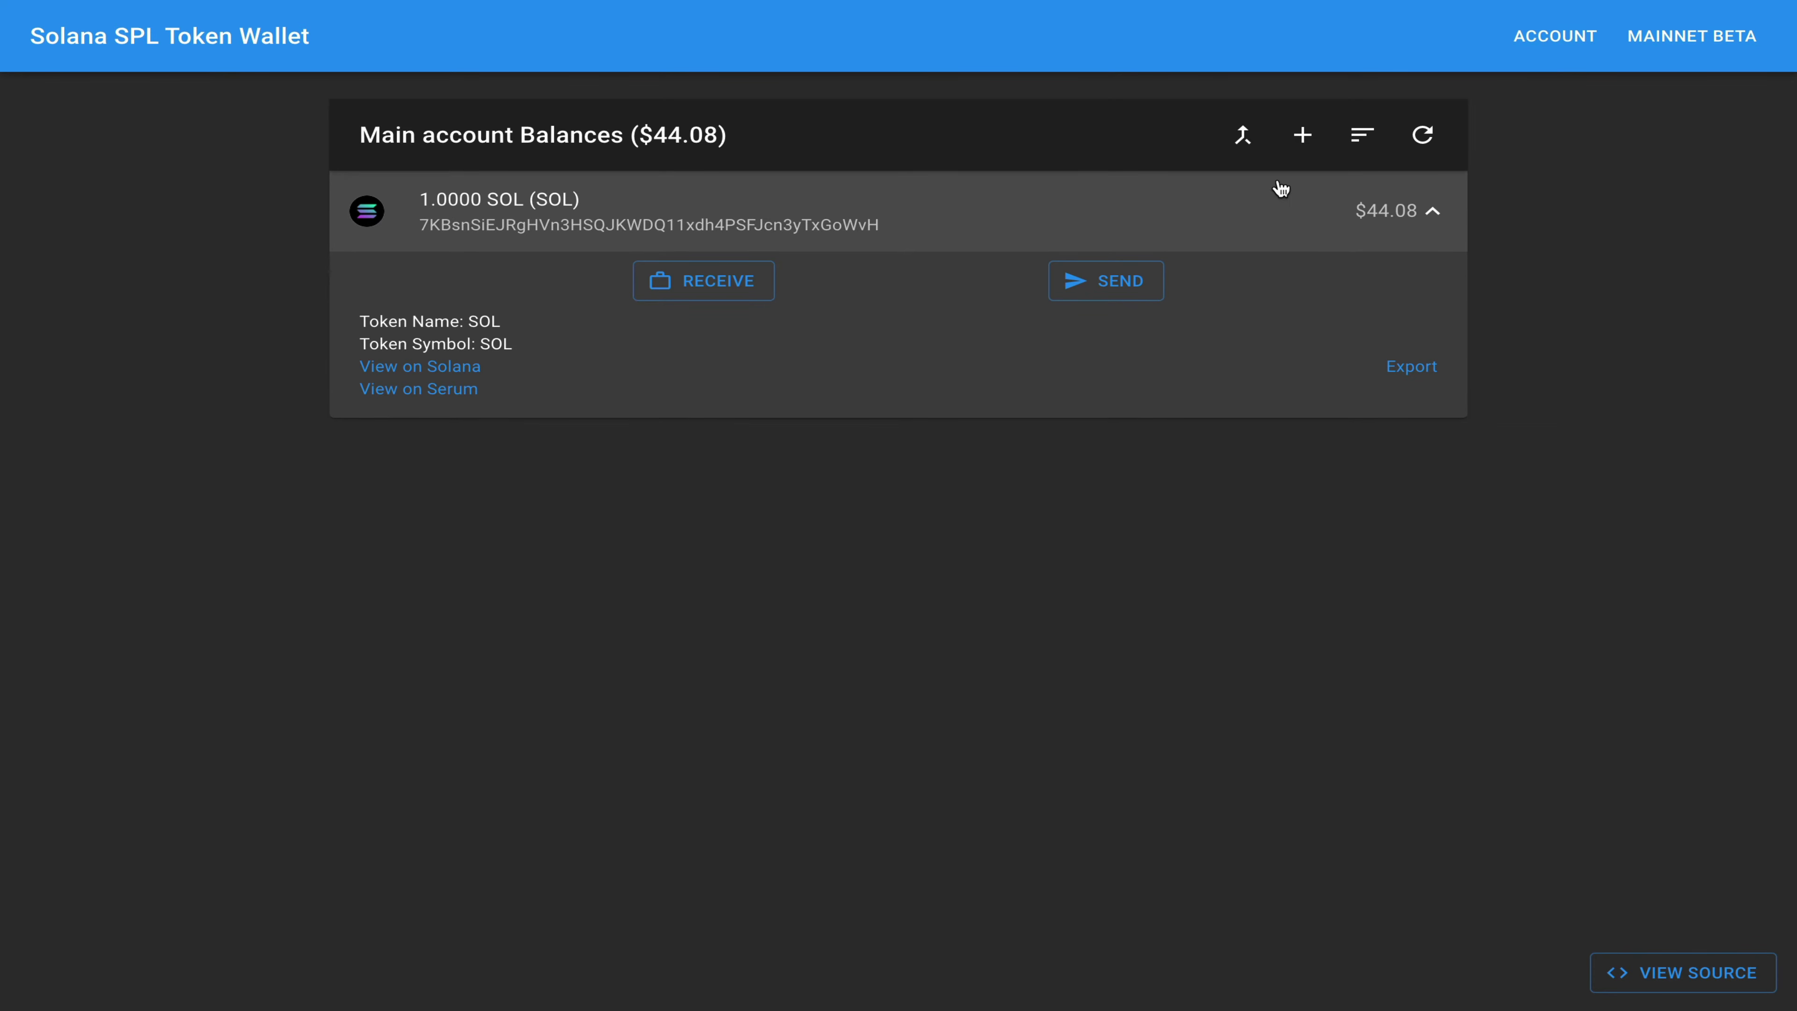
click(1304, 136)
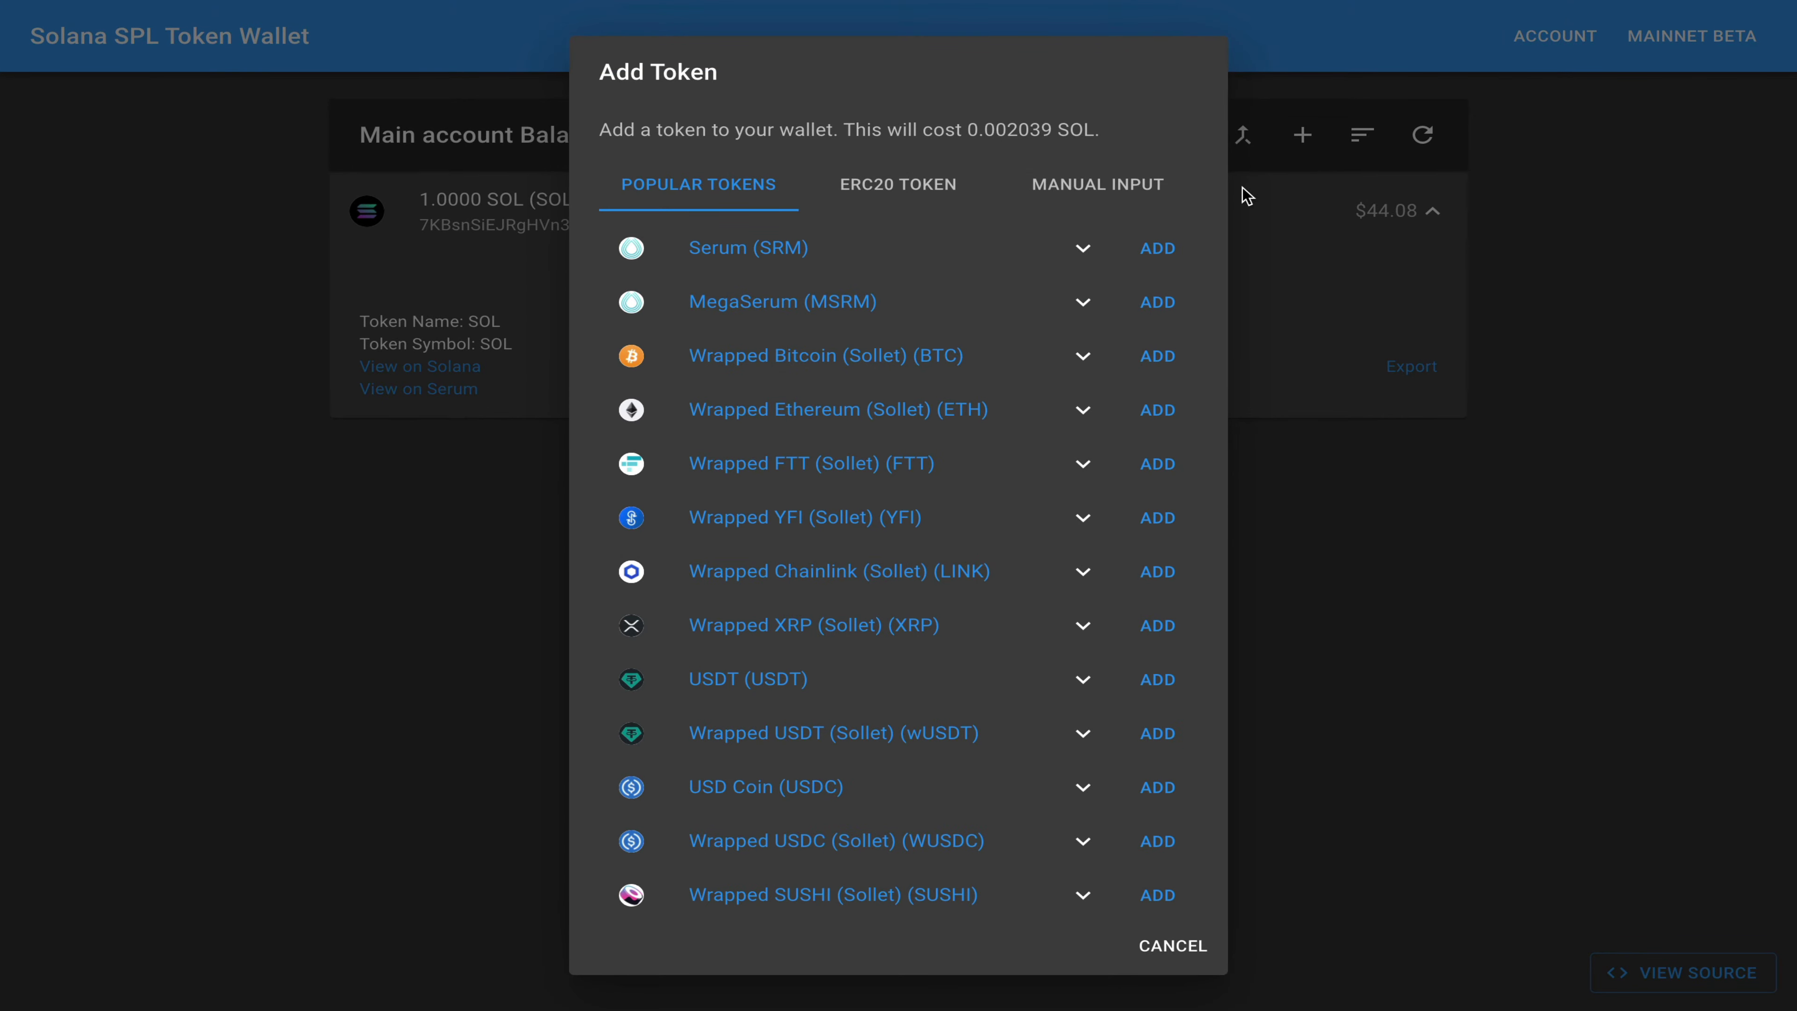
click(1154, 259)
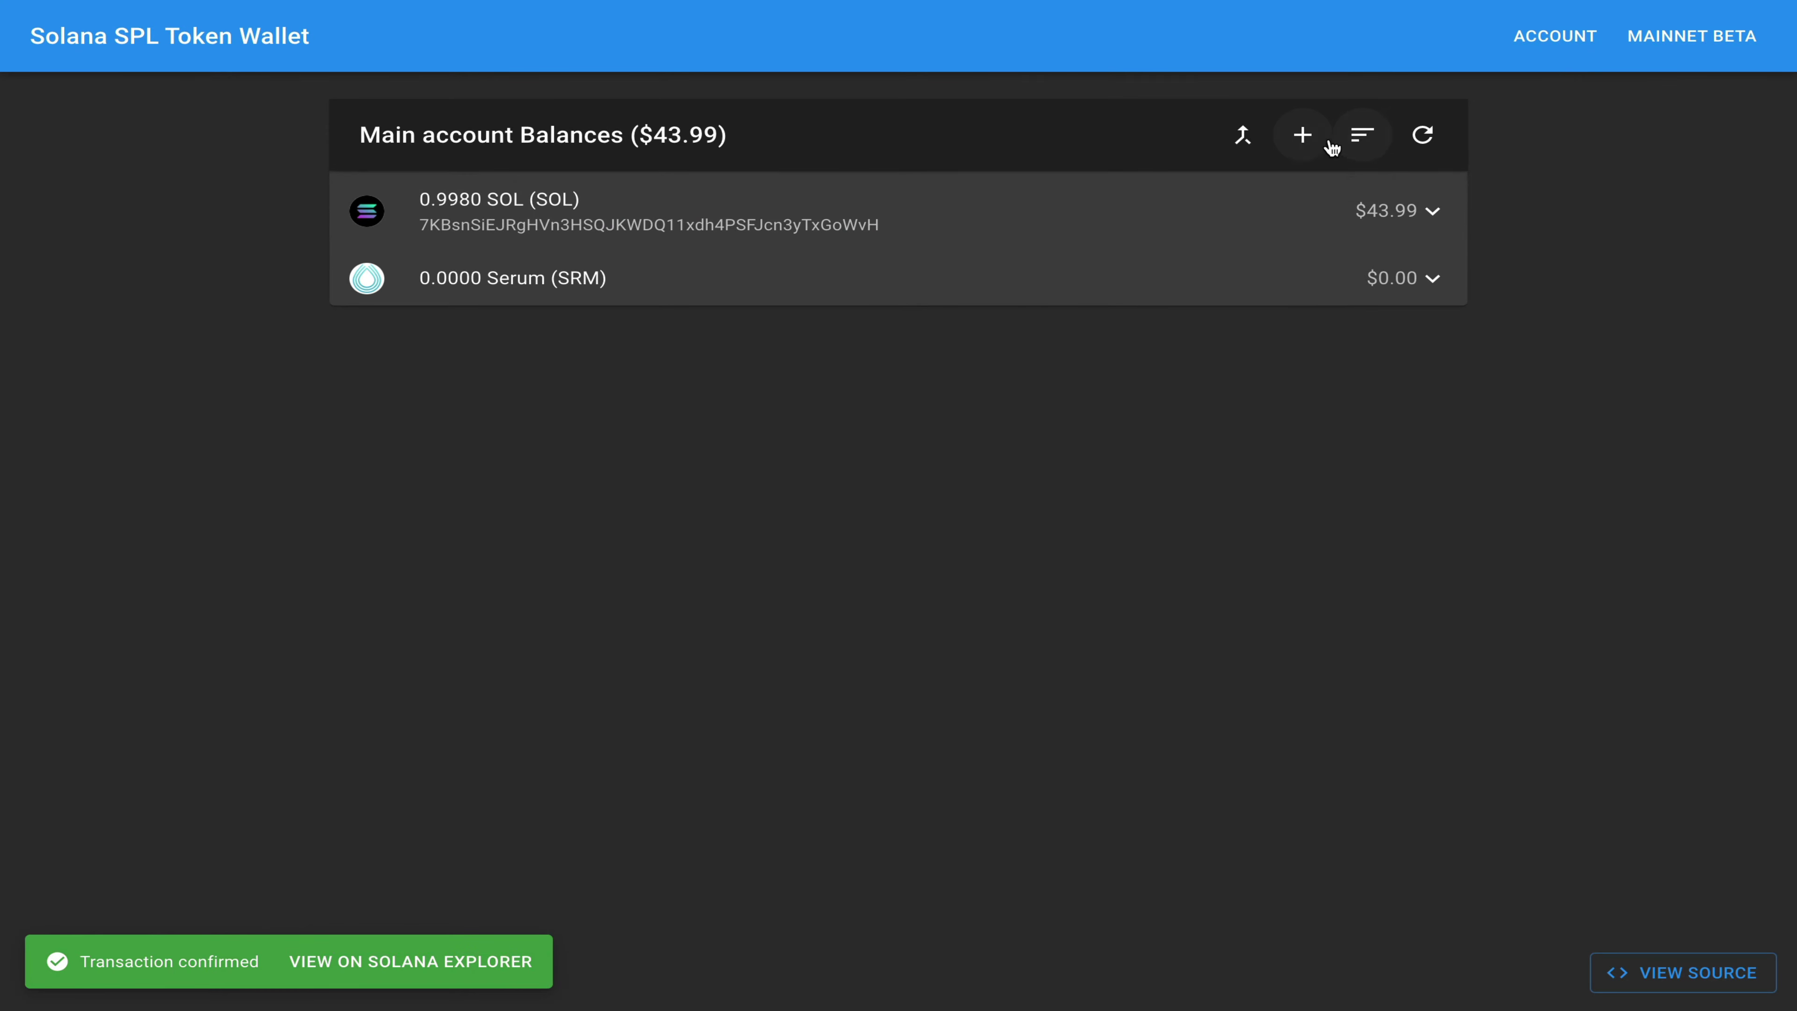
Step: Reopen the Add Token list and dismiss it without adding any more tokens
click(1304, 138)
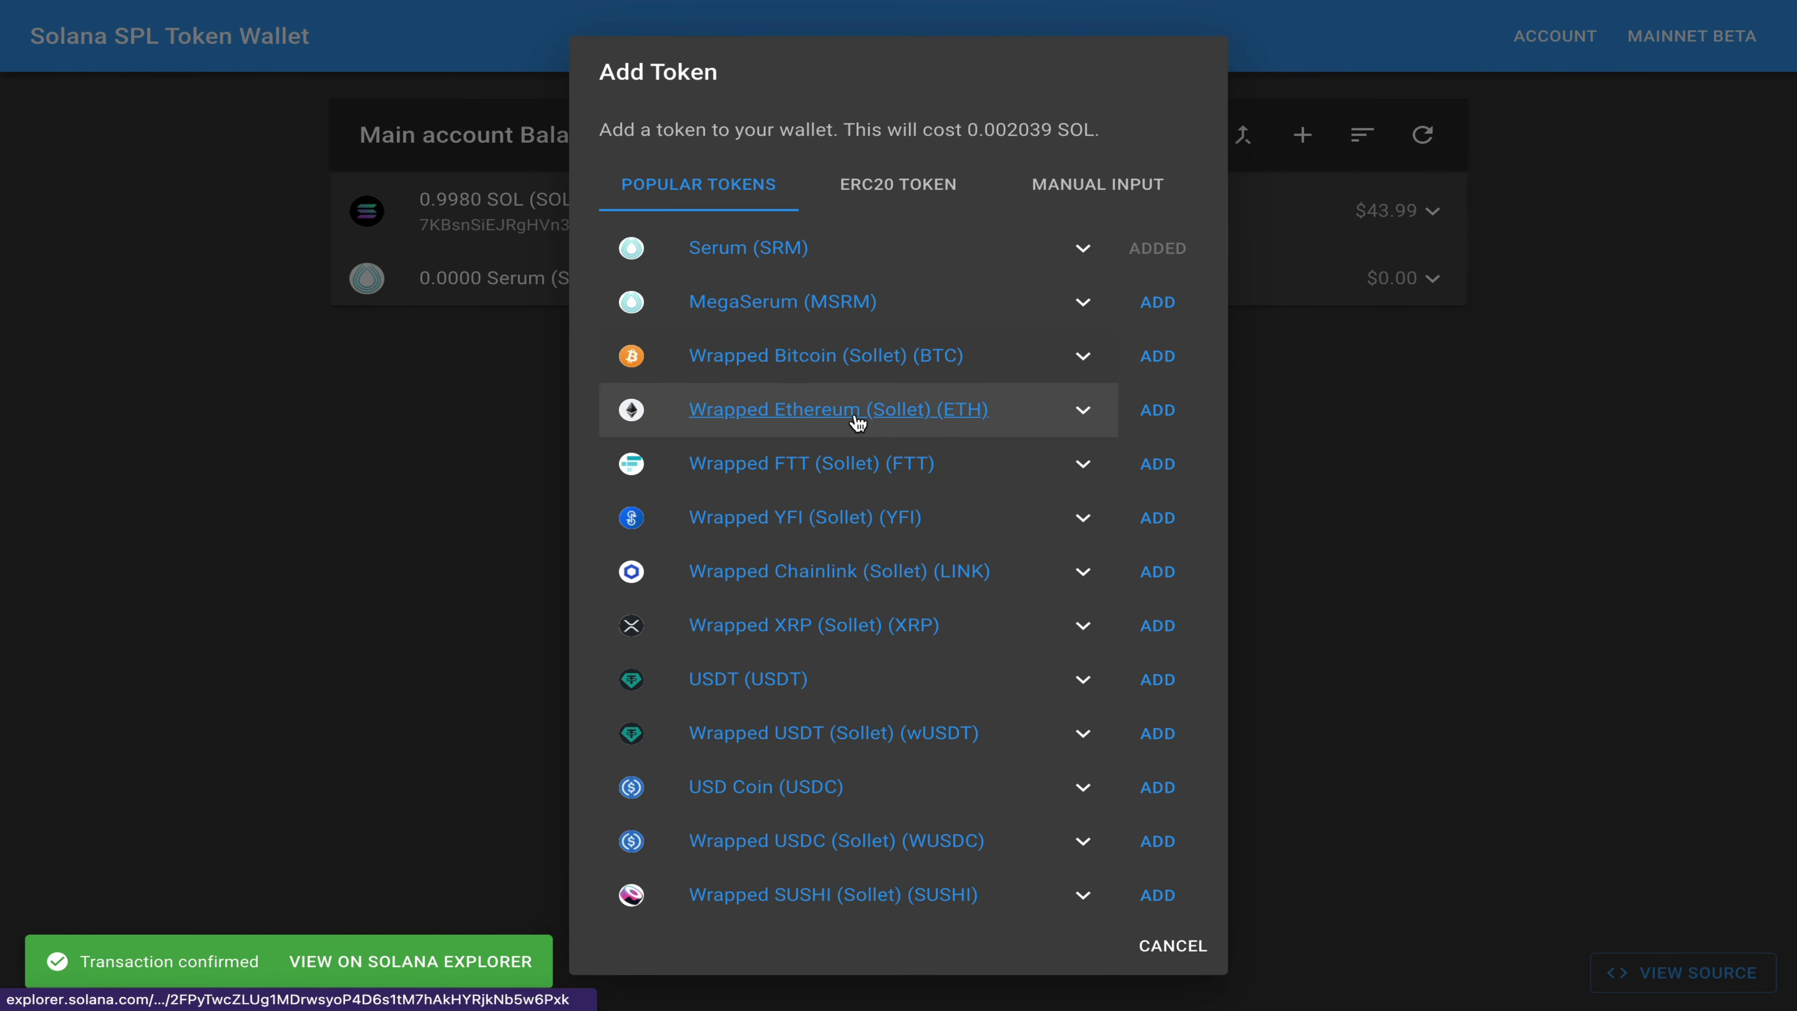
scroll(858, 423, down, 5)
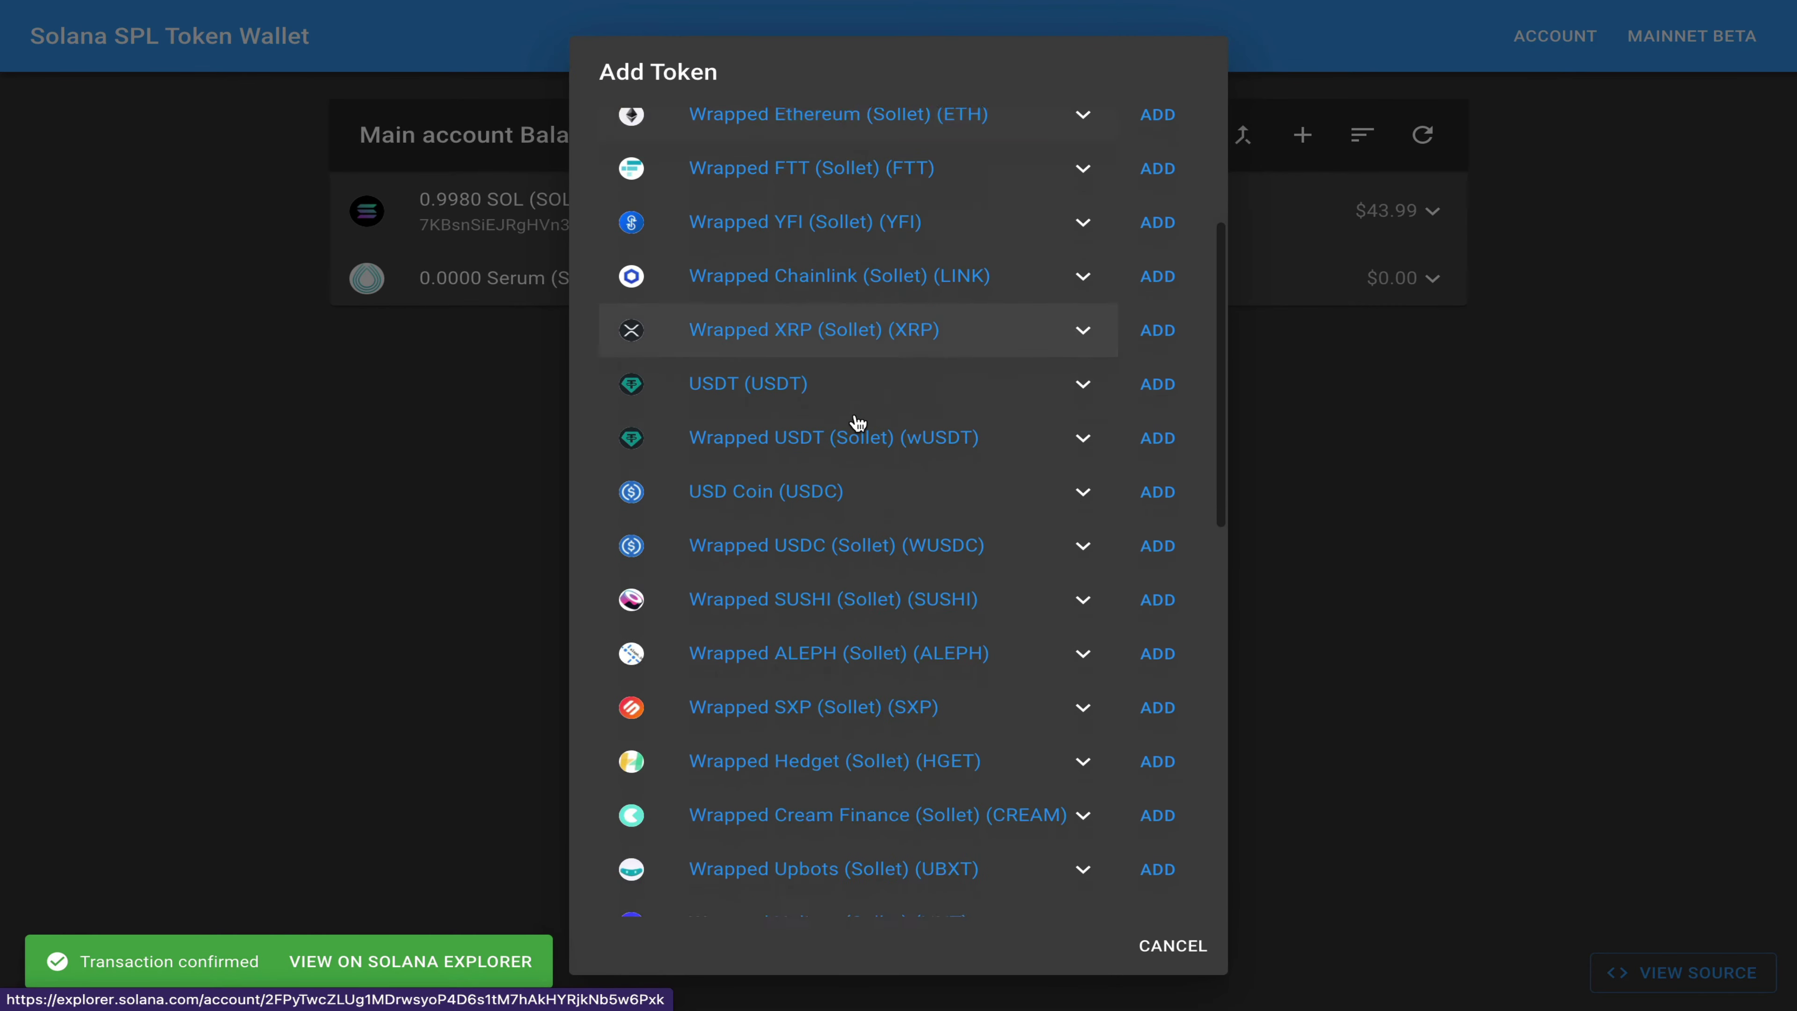
scroll(858, 423, up, 6)
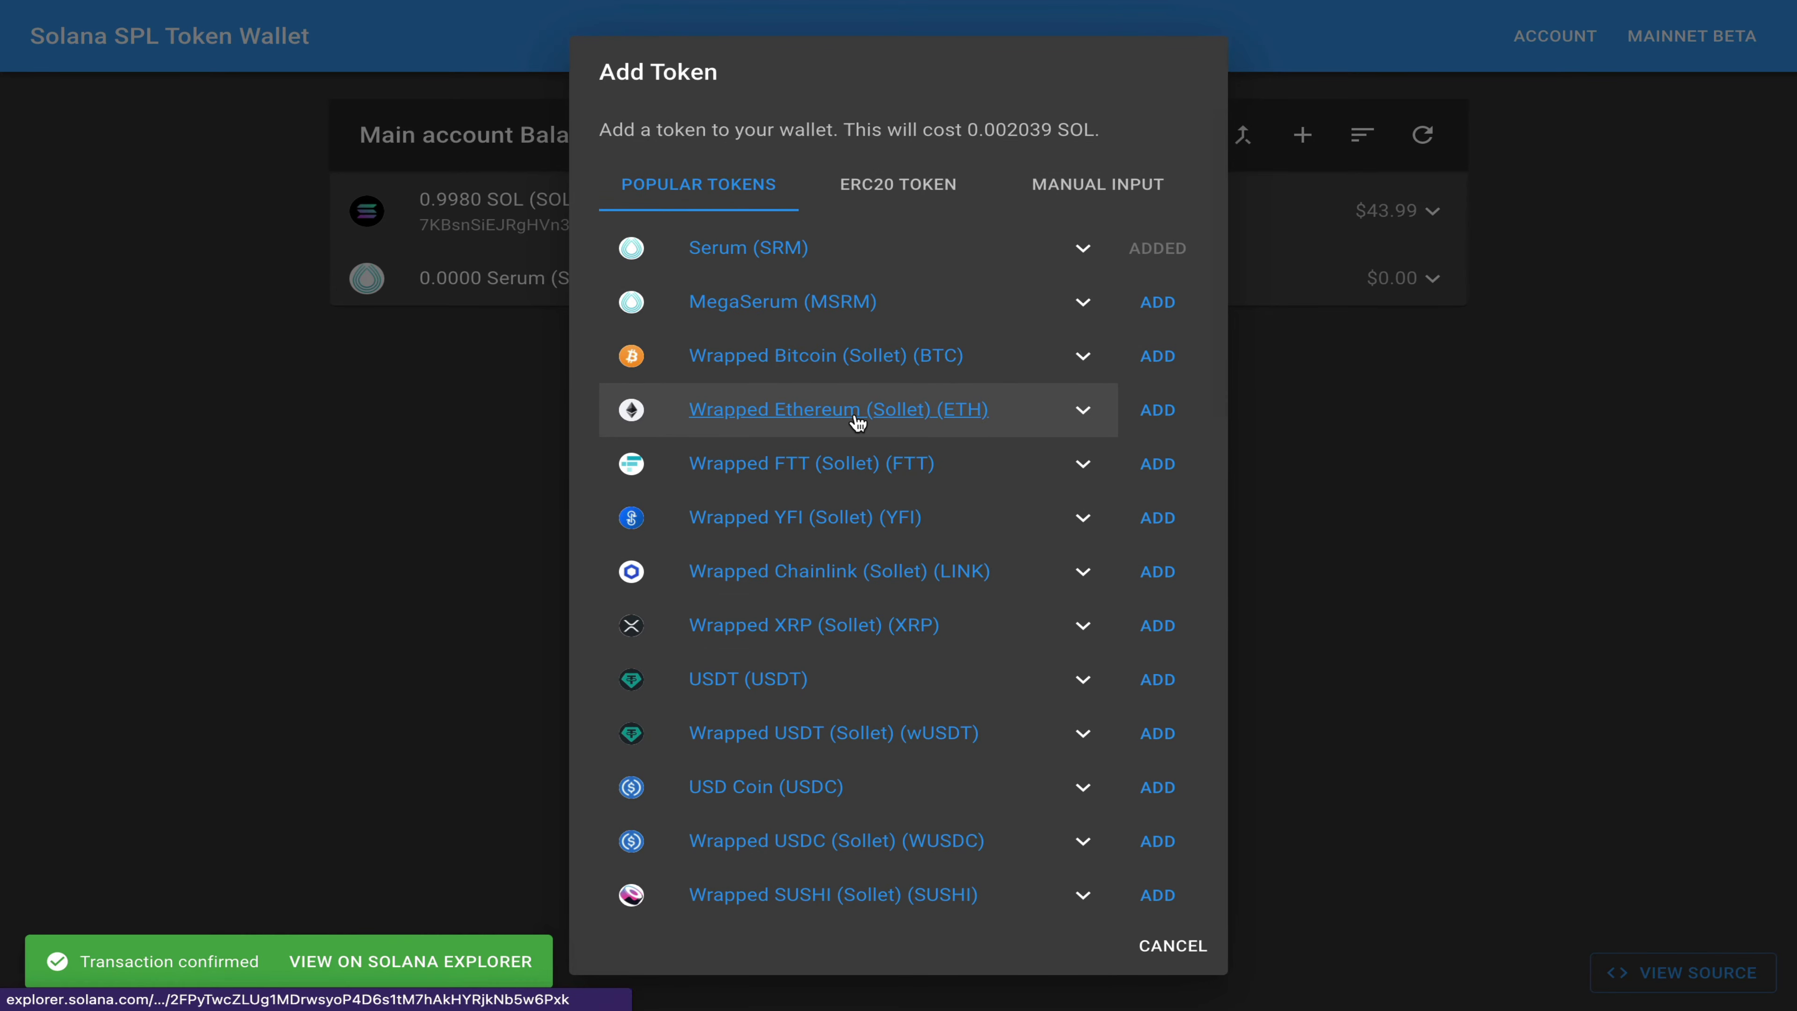
click(1175, 949)
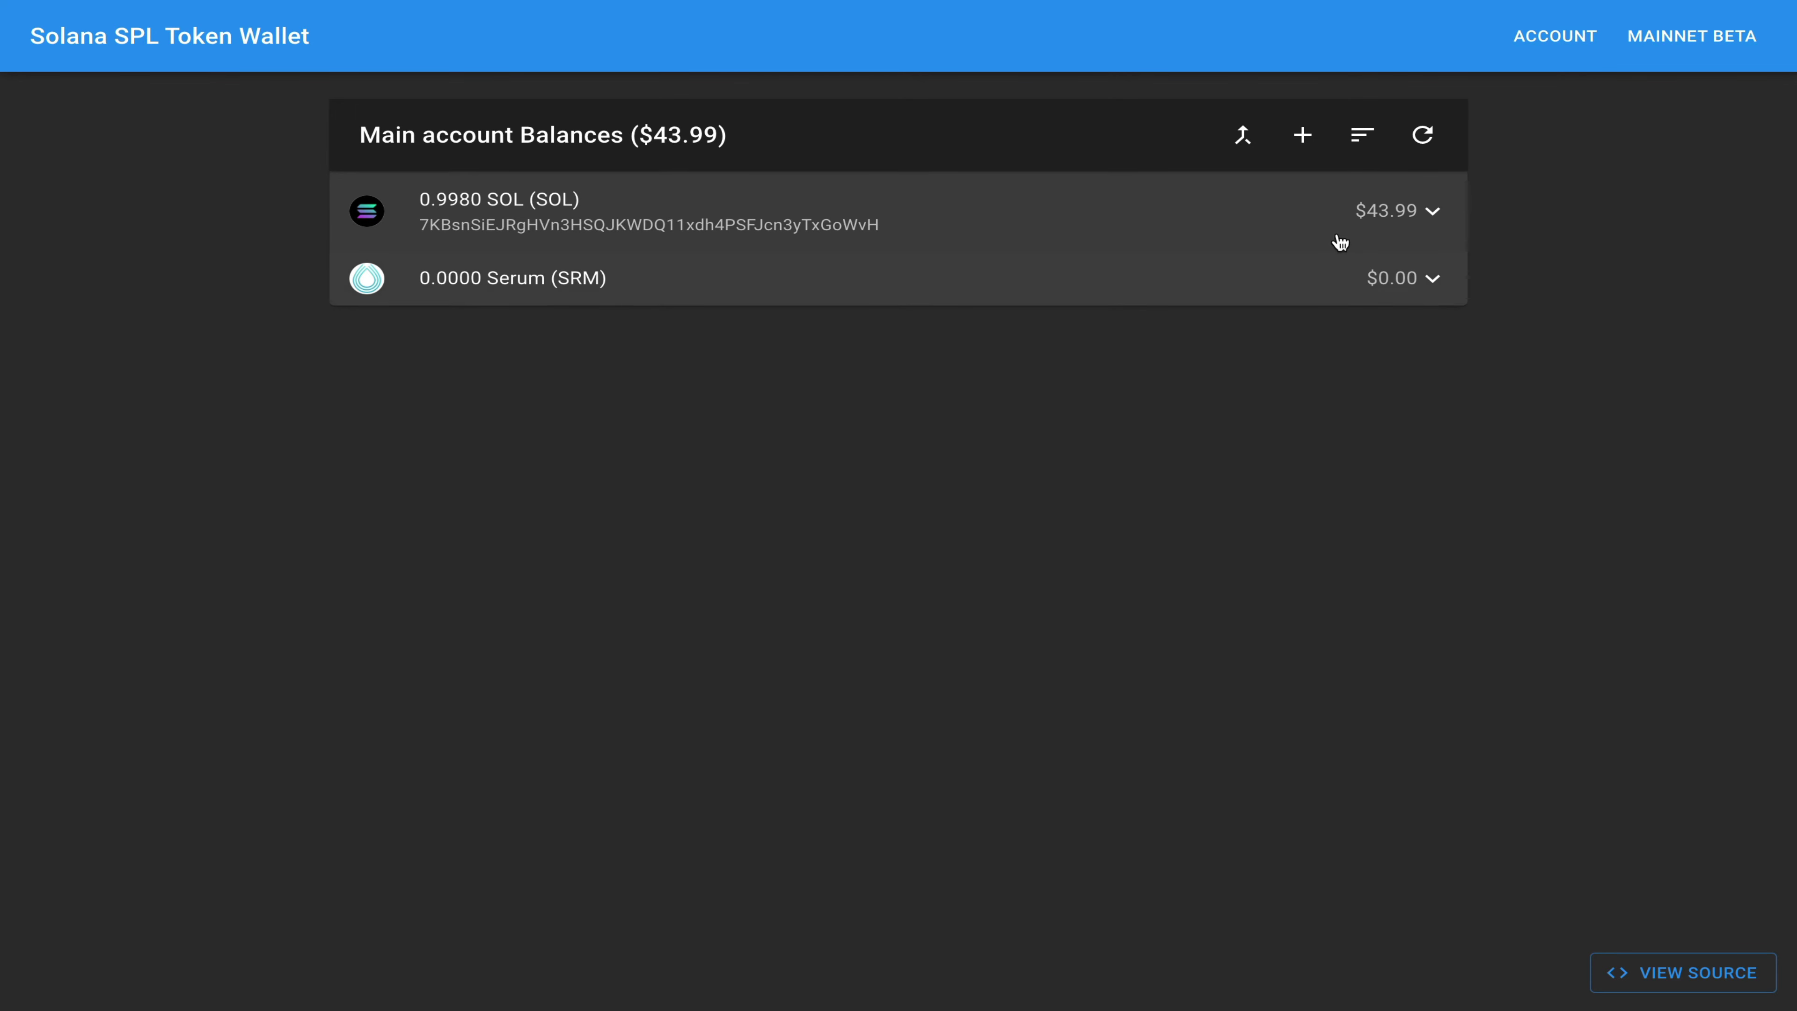
click(1302, 136)
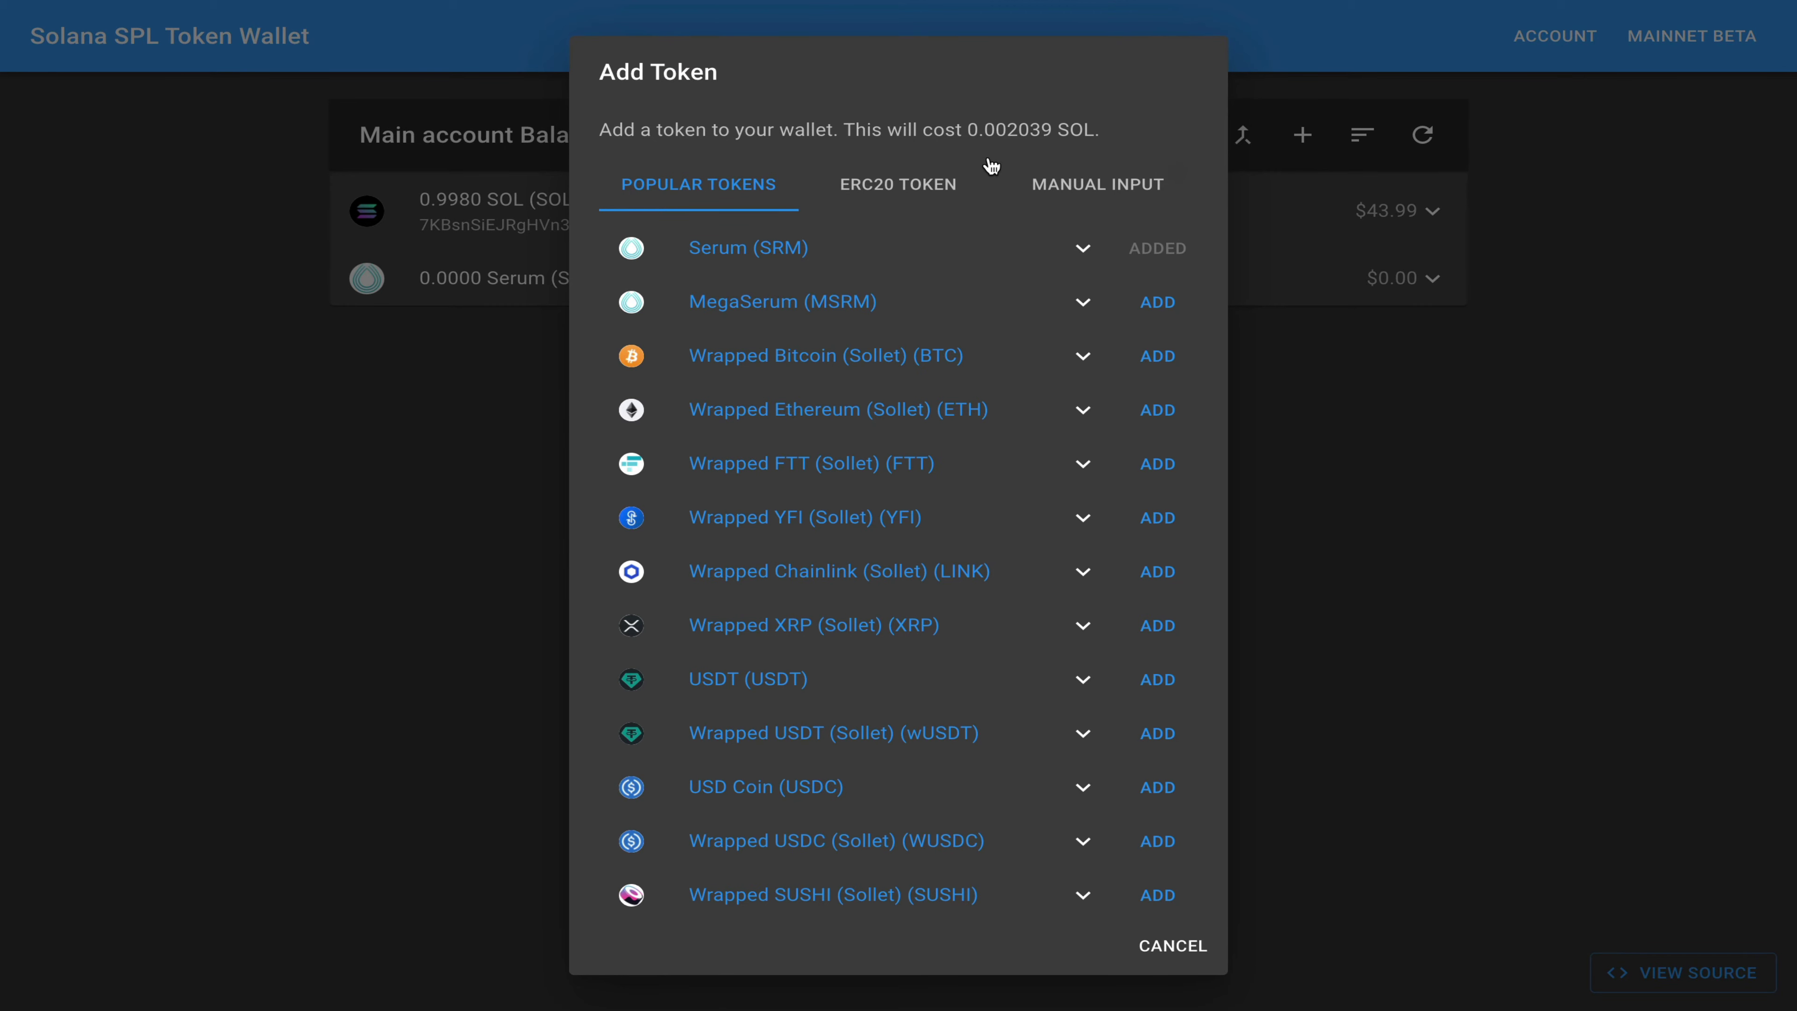
click(1267, 447)
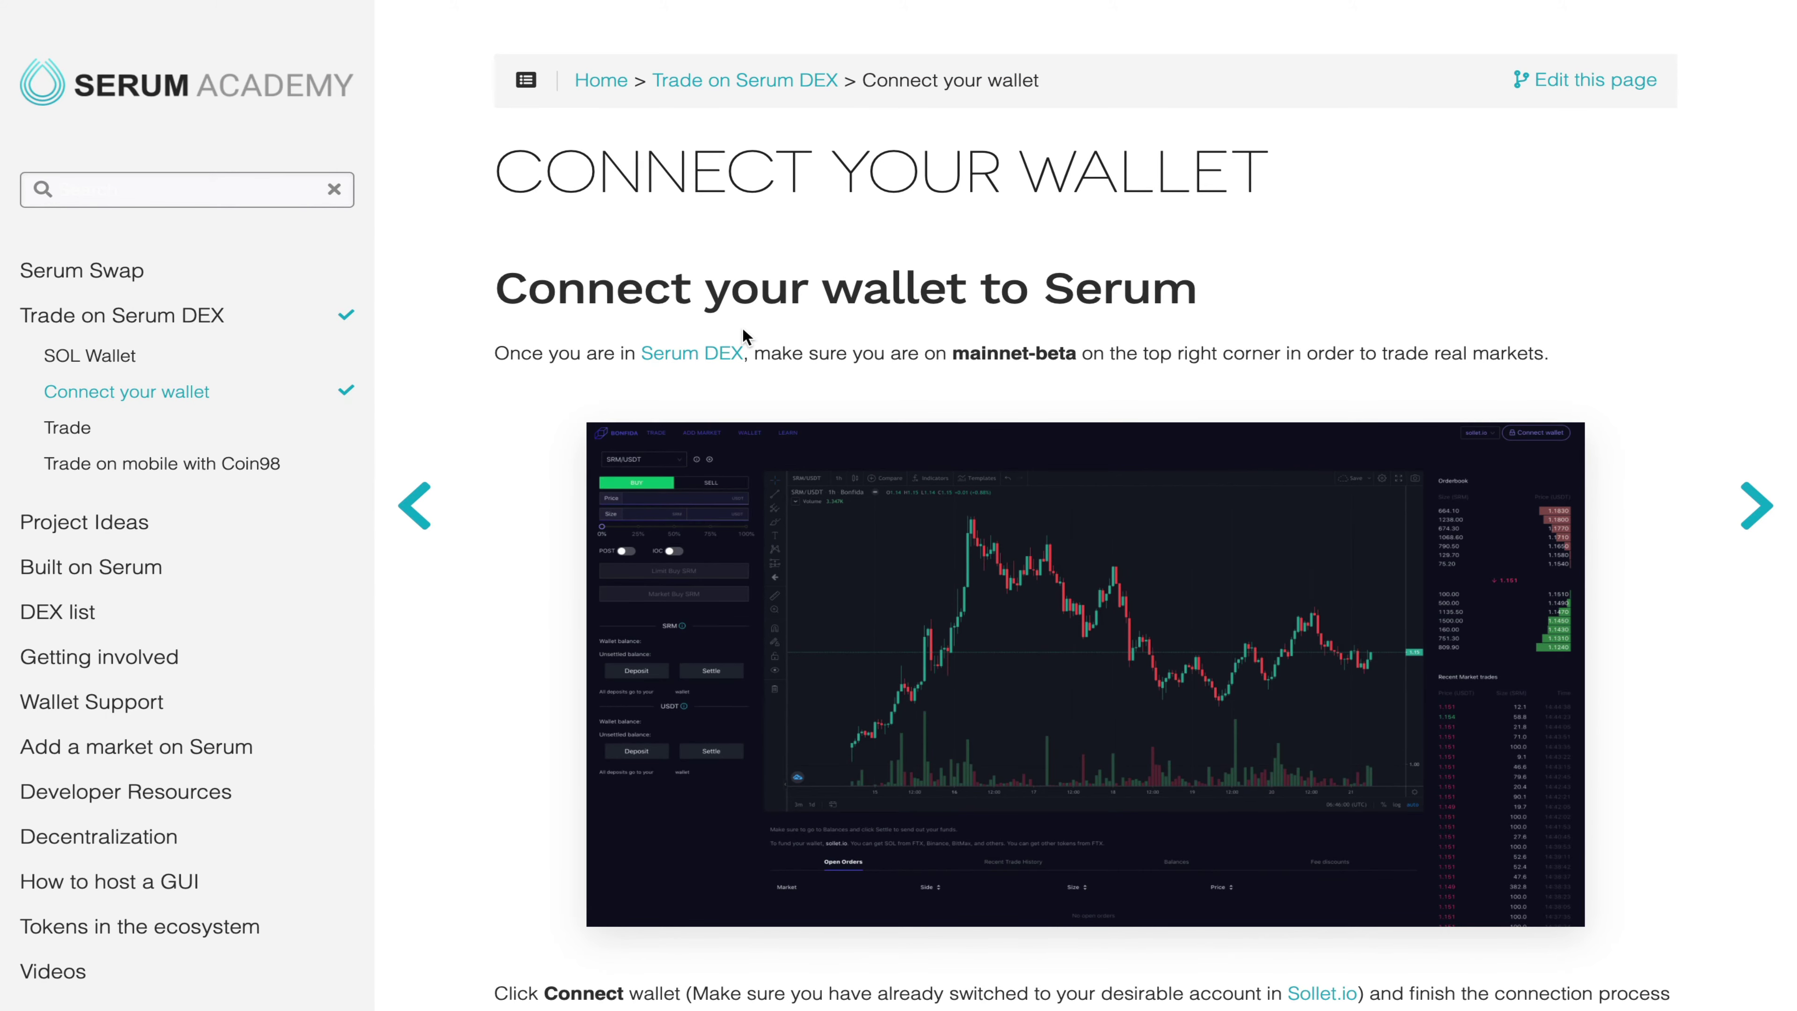
Step: Go to Serum Academy's DEX list page and follow the Bonfida Serum DEX link (bonfida.com/dex)
scroll(744, 336, down, 3)
scroll(744, 337, down, 7)
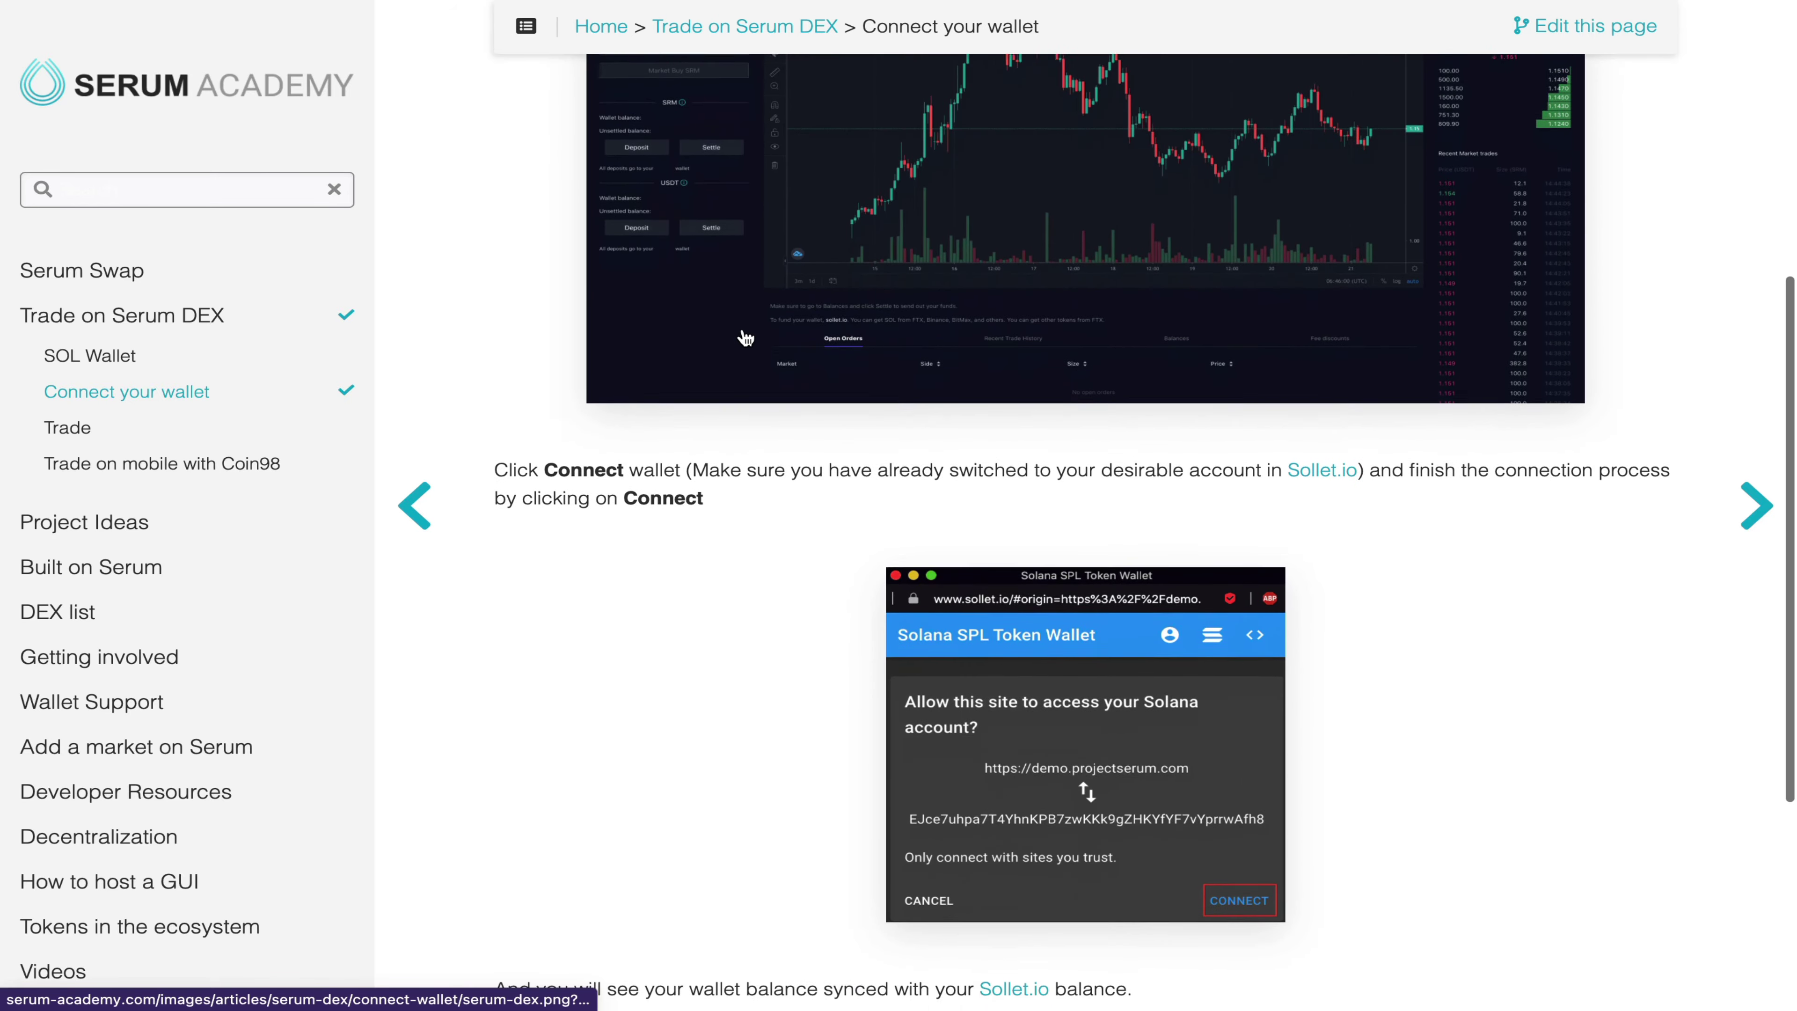
scroll(744, 337, up, 10)
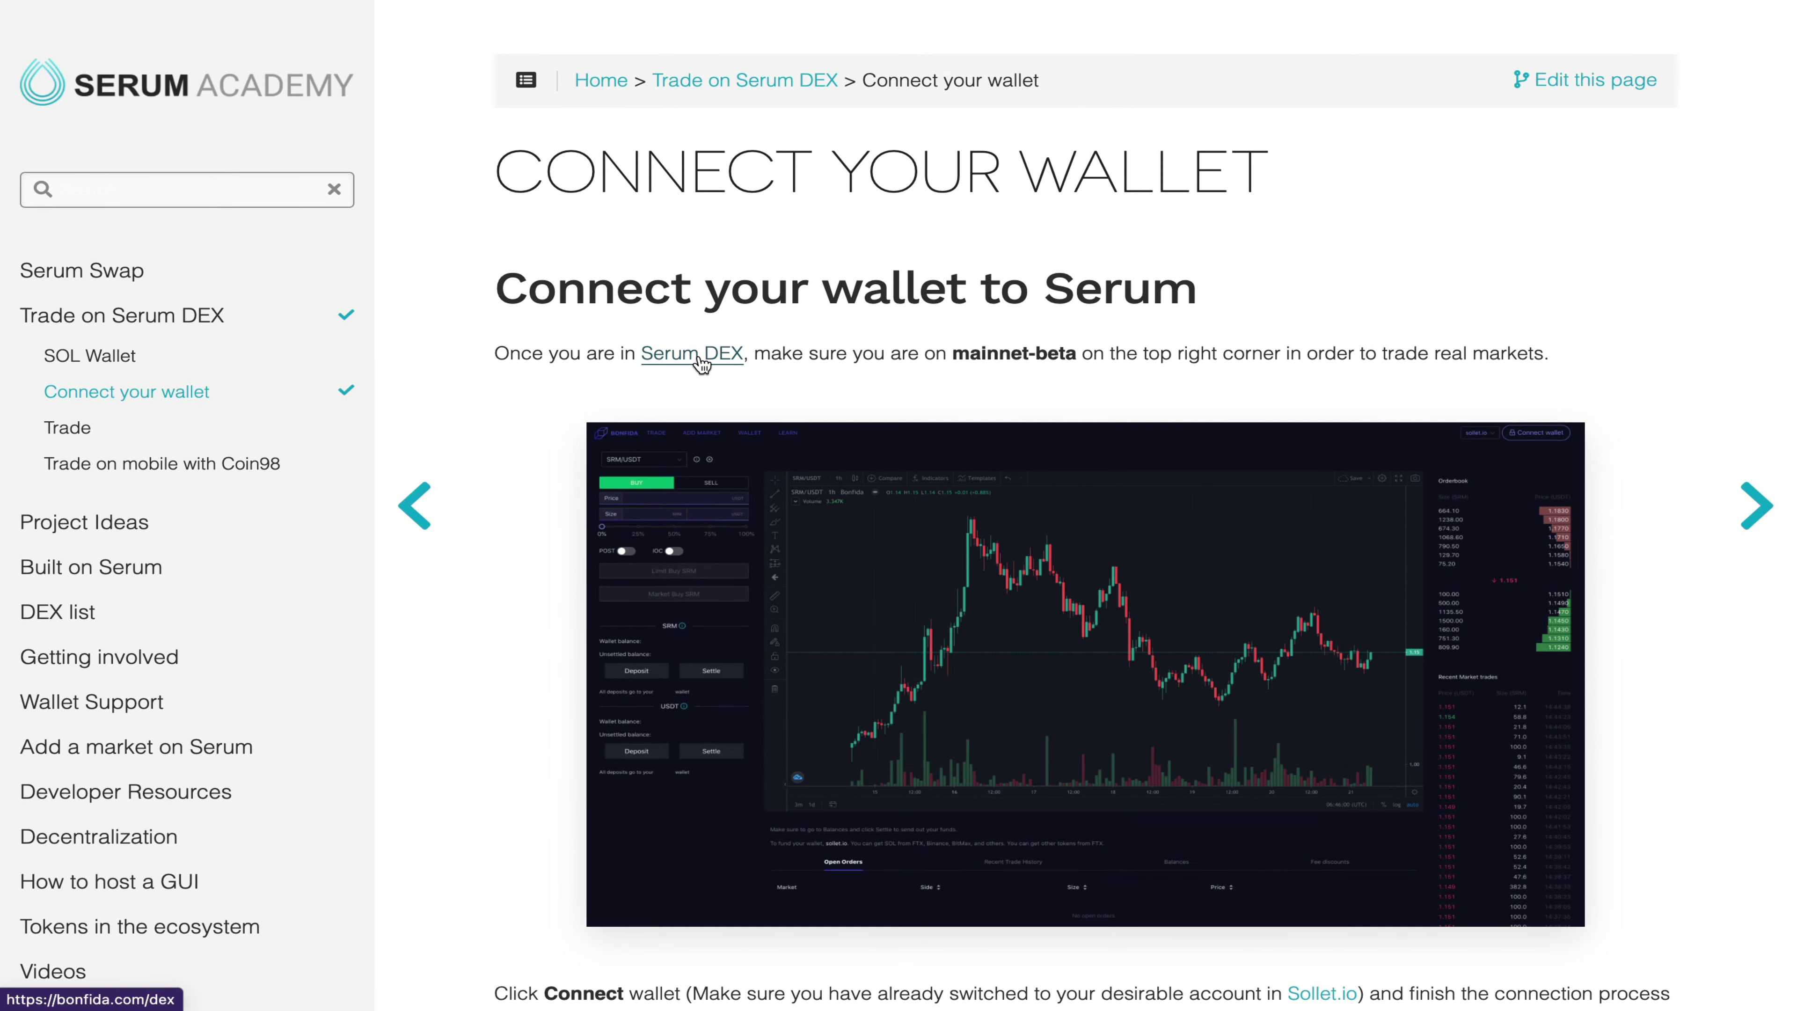
click(94, 615)
scroll(421, 673, down, 3)
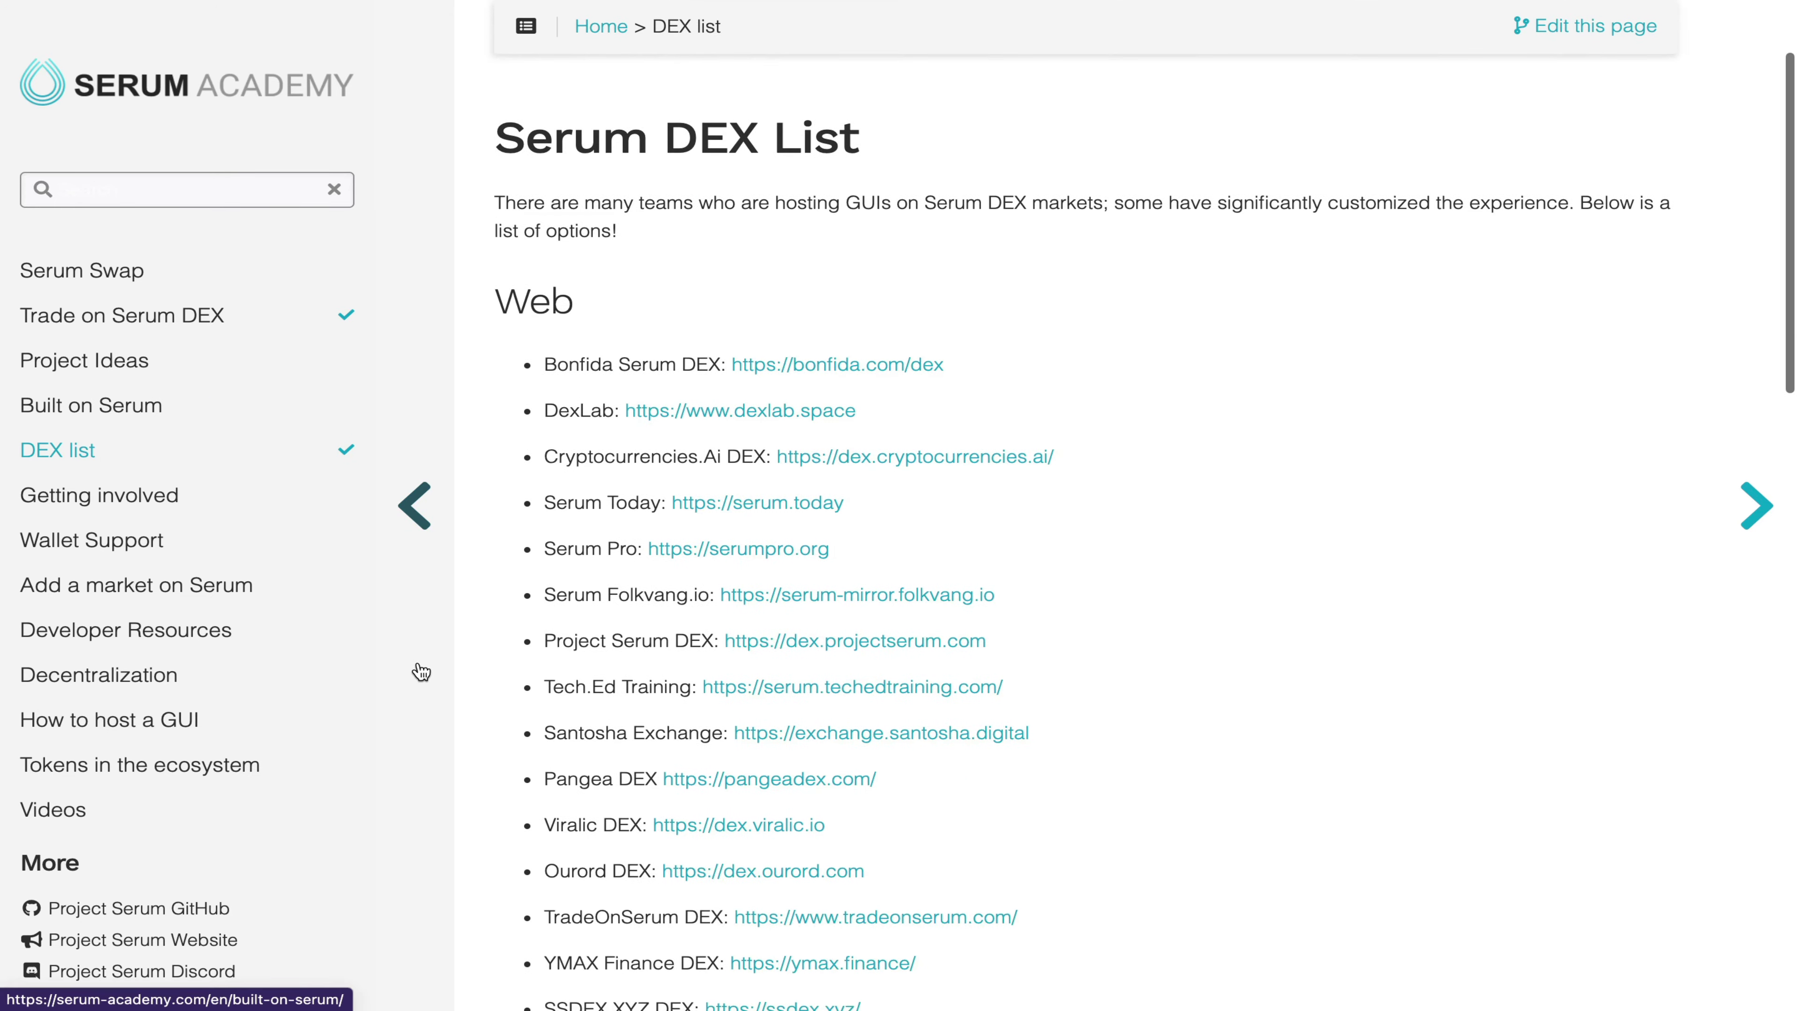
scroll(422, 672, down, 7)
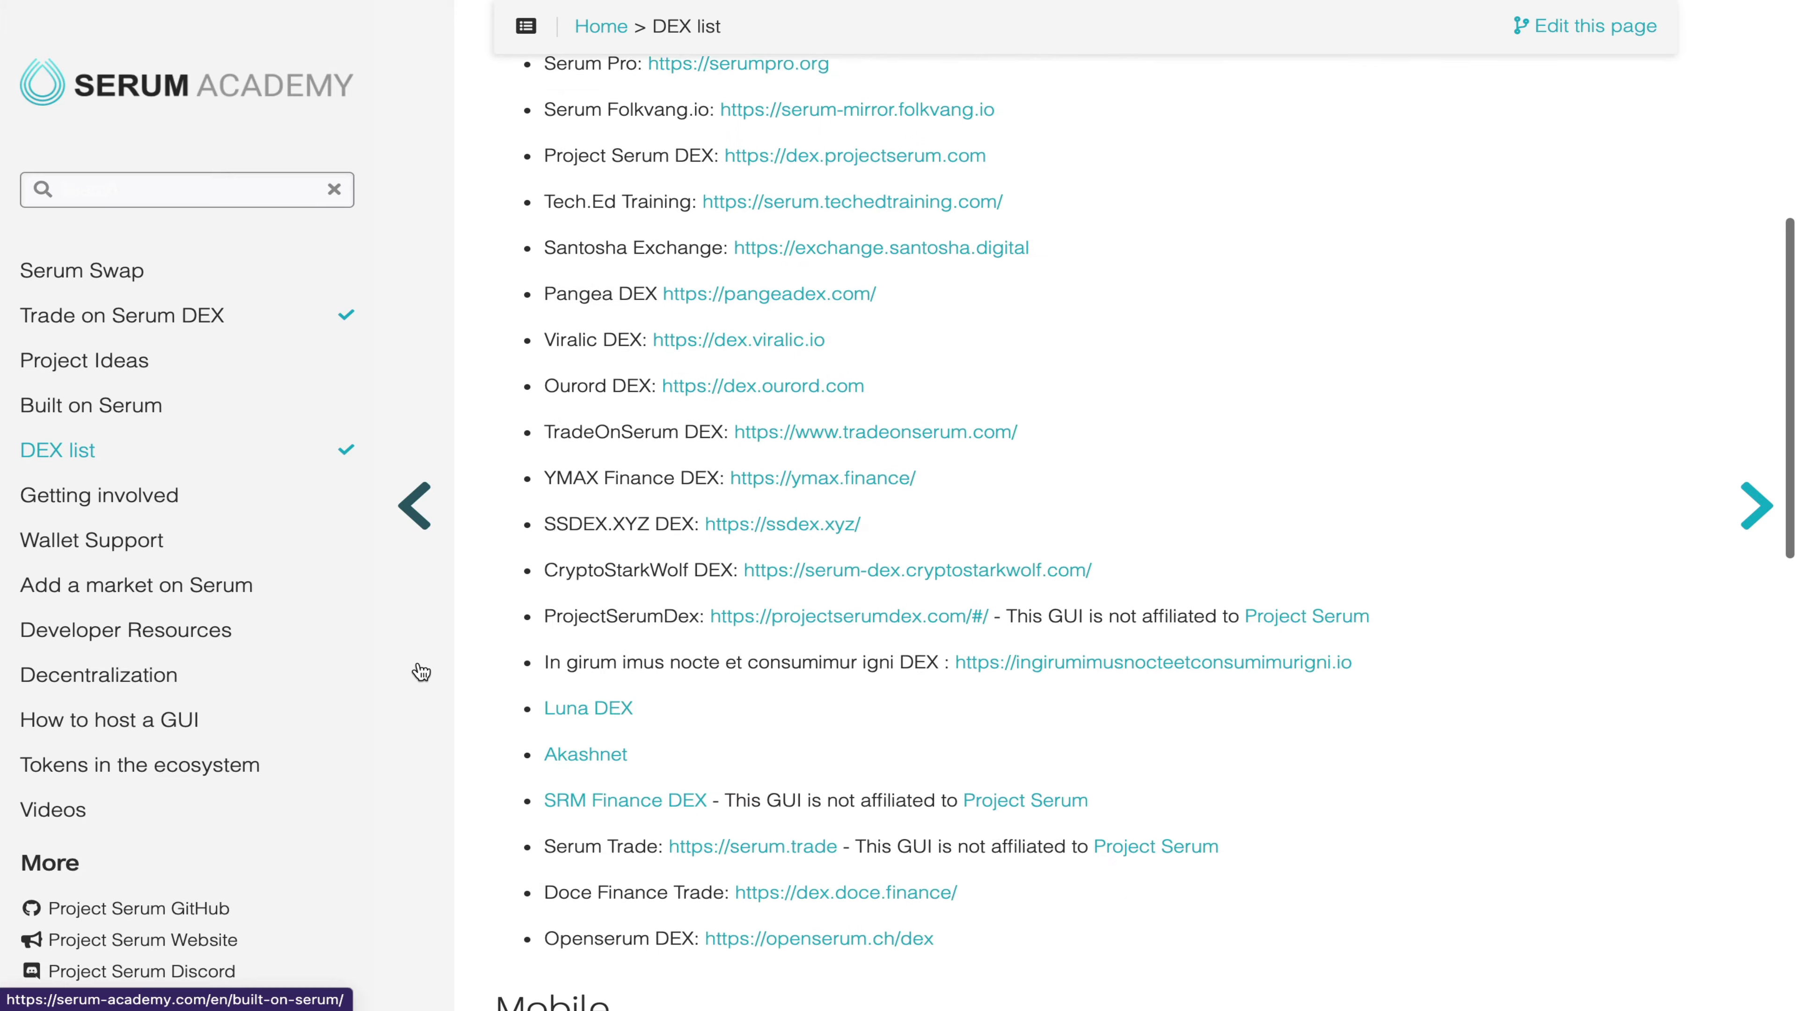
scroll(422, 672, down, 8)
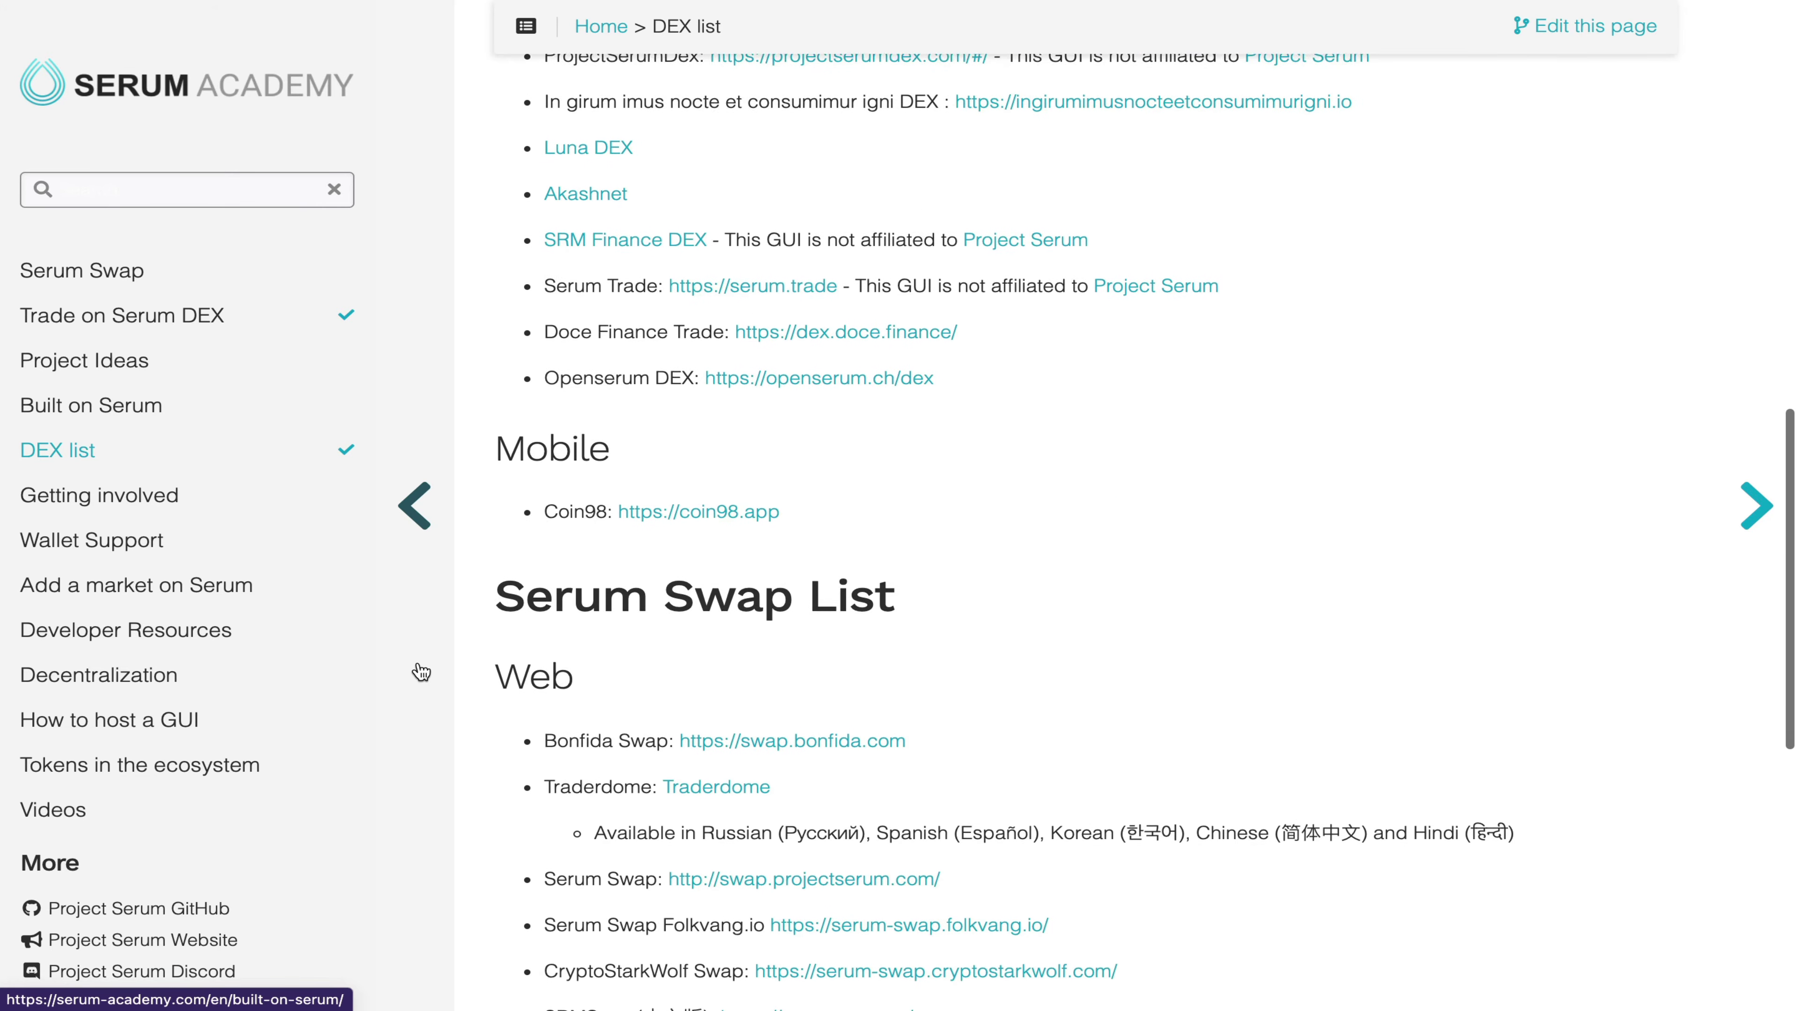
scroll(421, 673, down, 10)
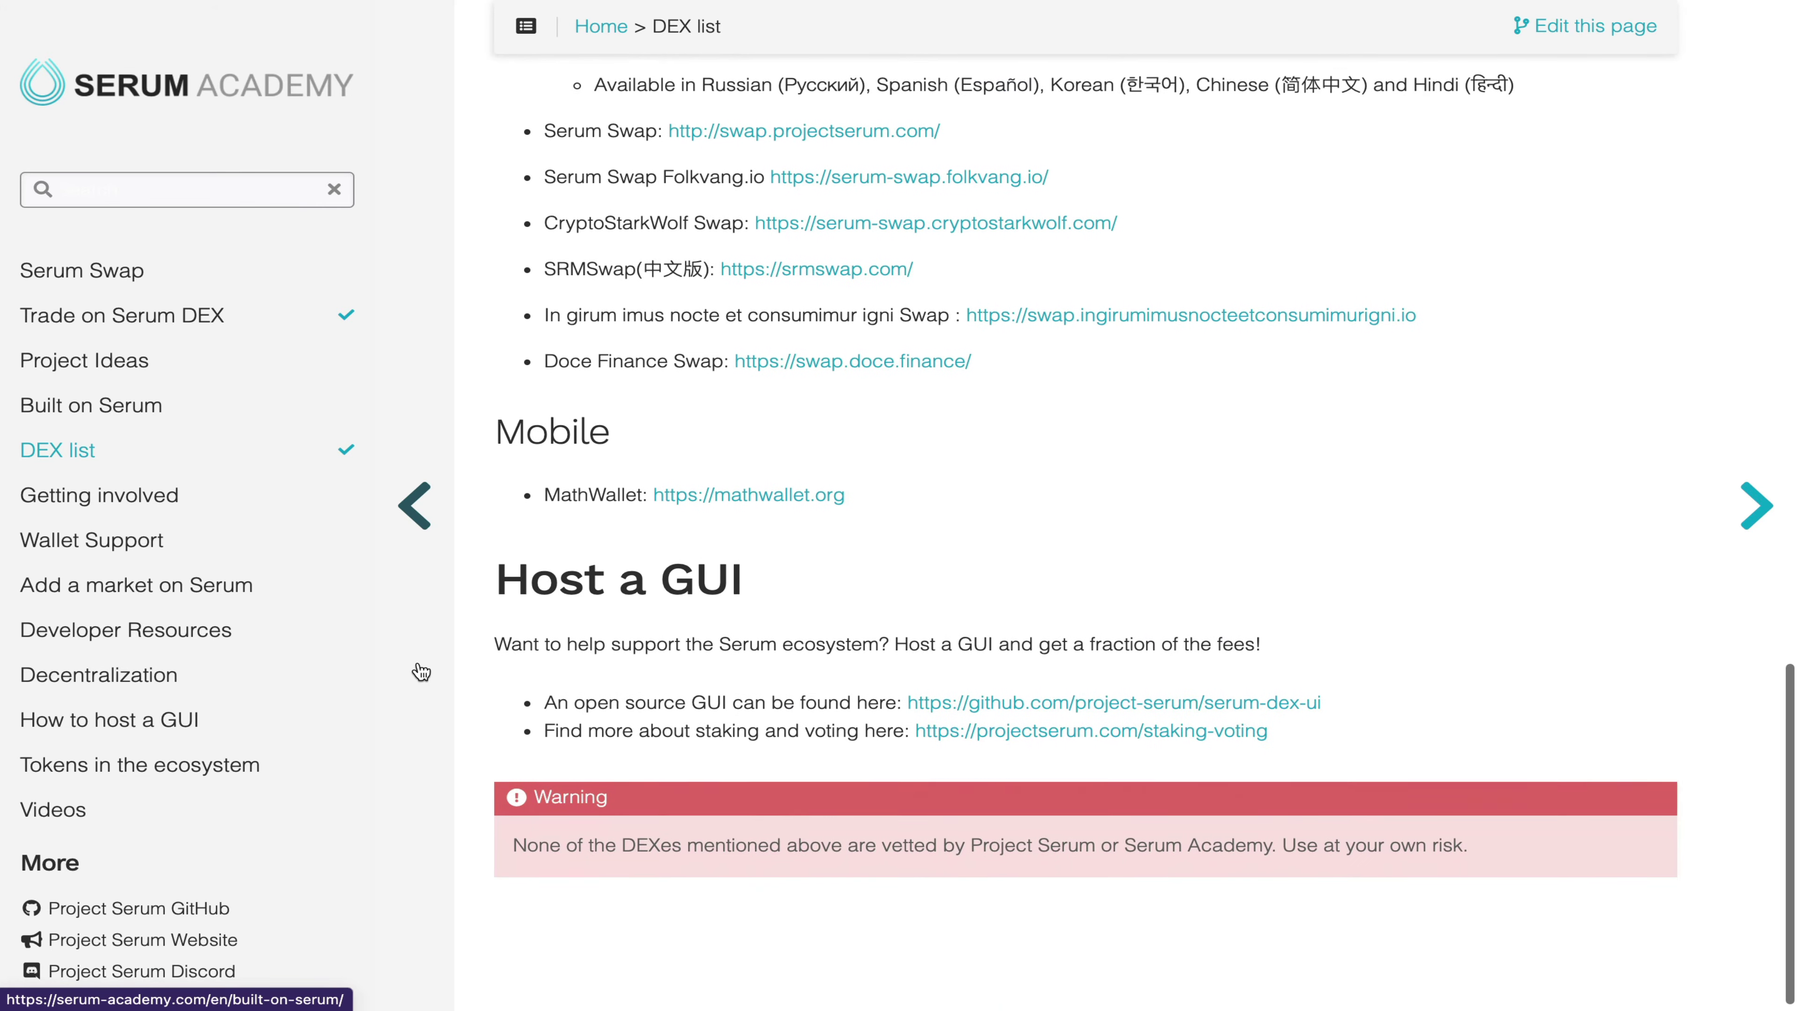
scroll(422, 672, up, 20)
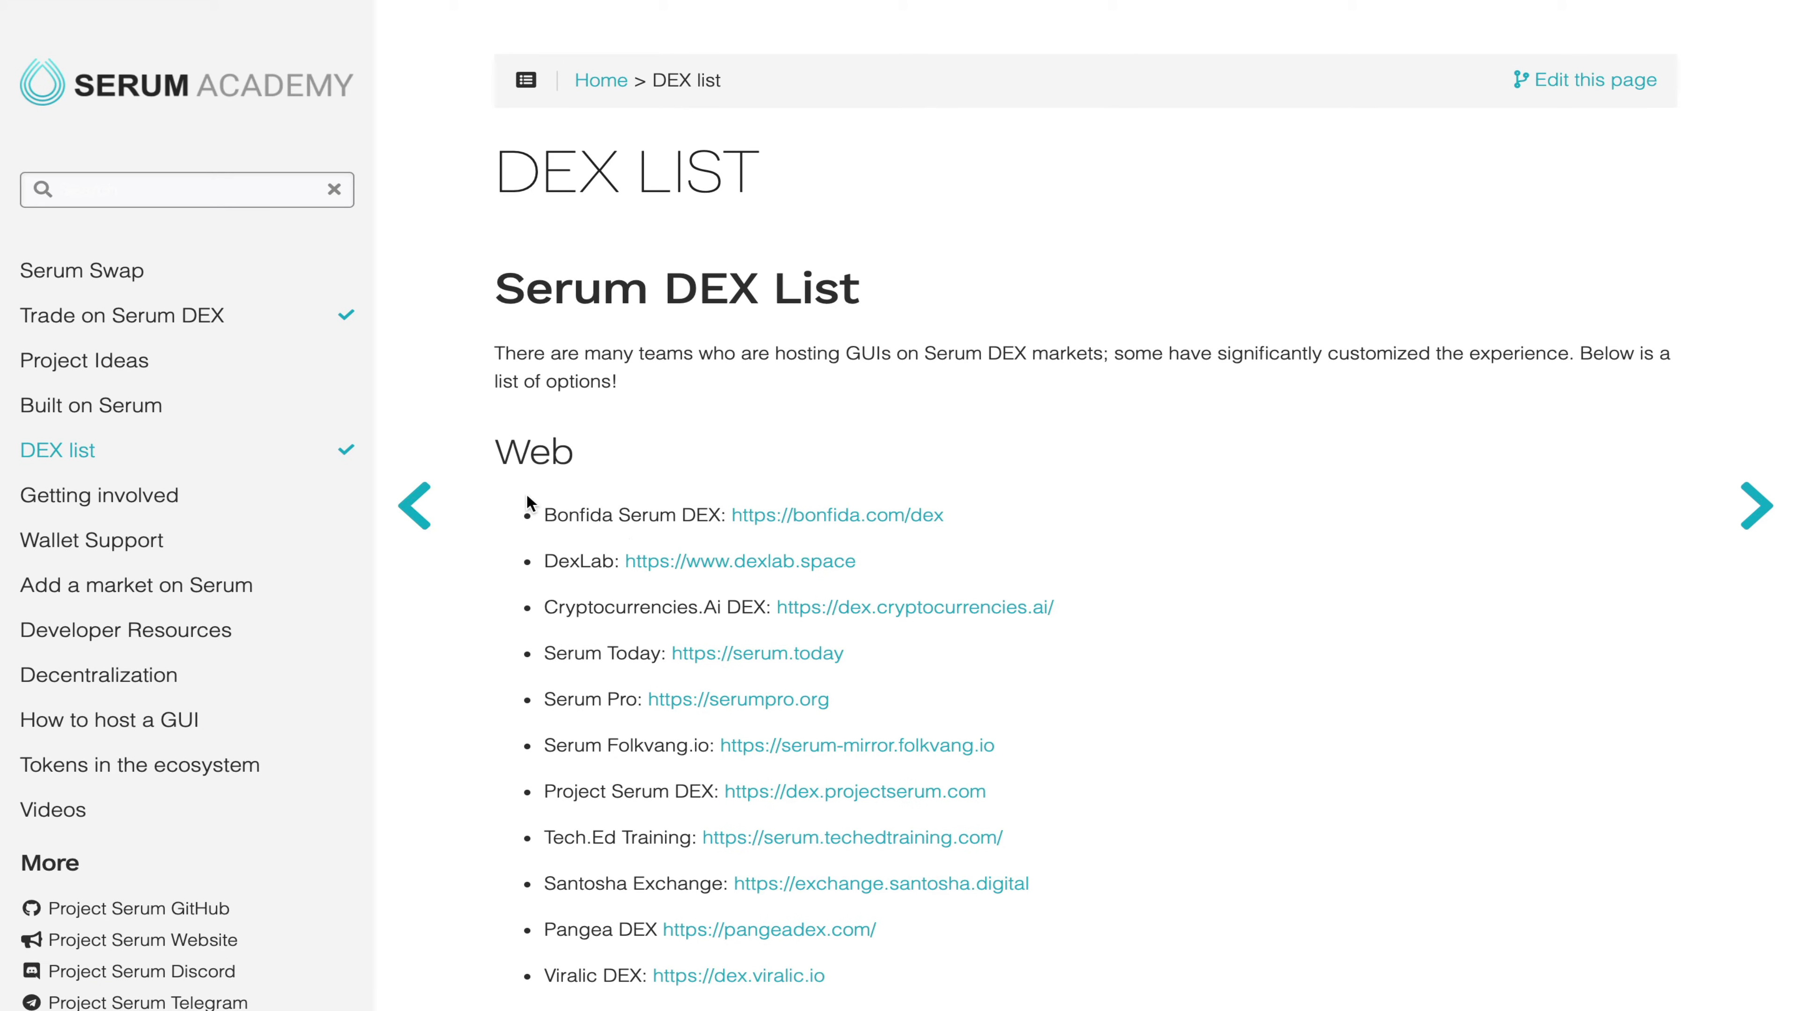
click(817, 520)
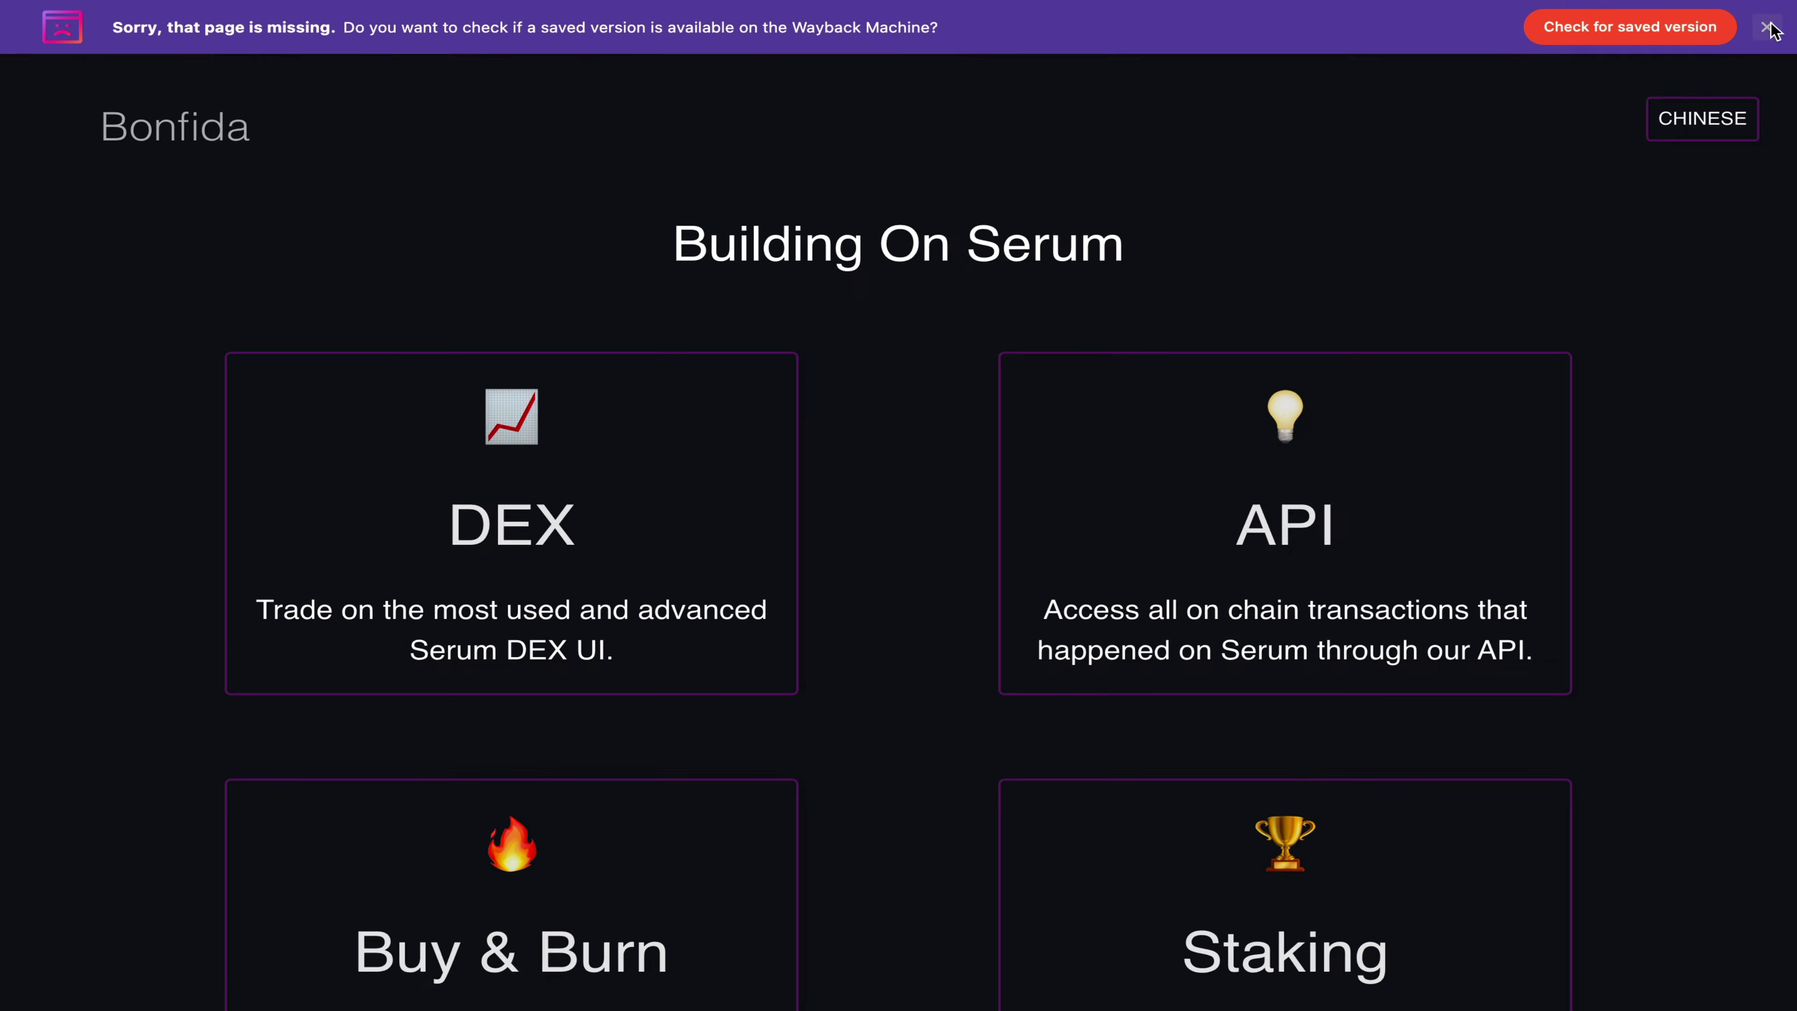
Step: Dismiss the missing-page archive notice and accept the Bonfida DEX terms of use
click(1767, 26)
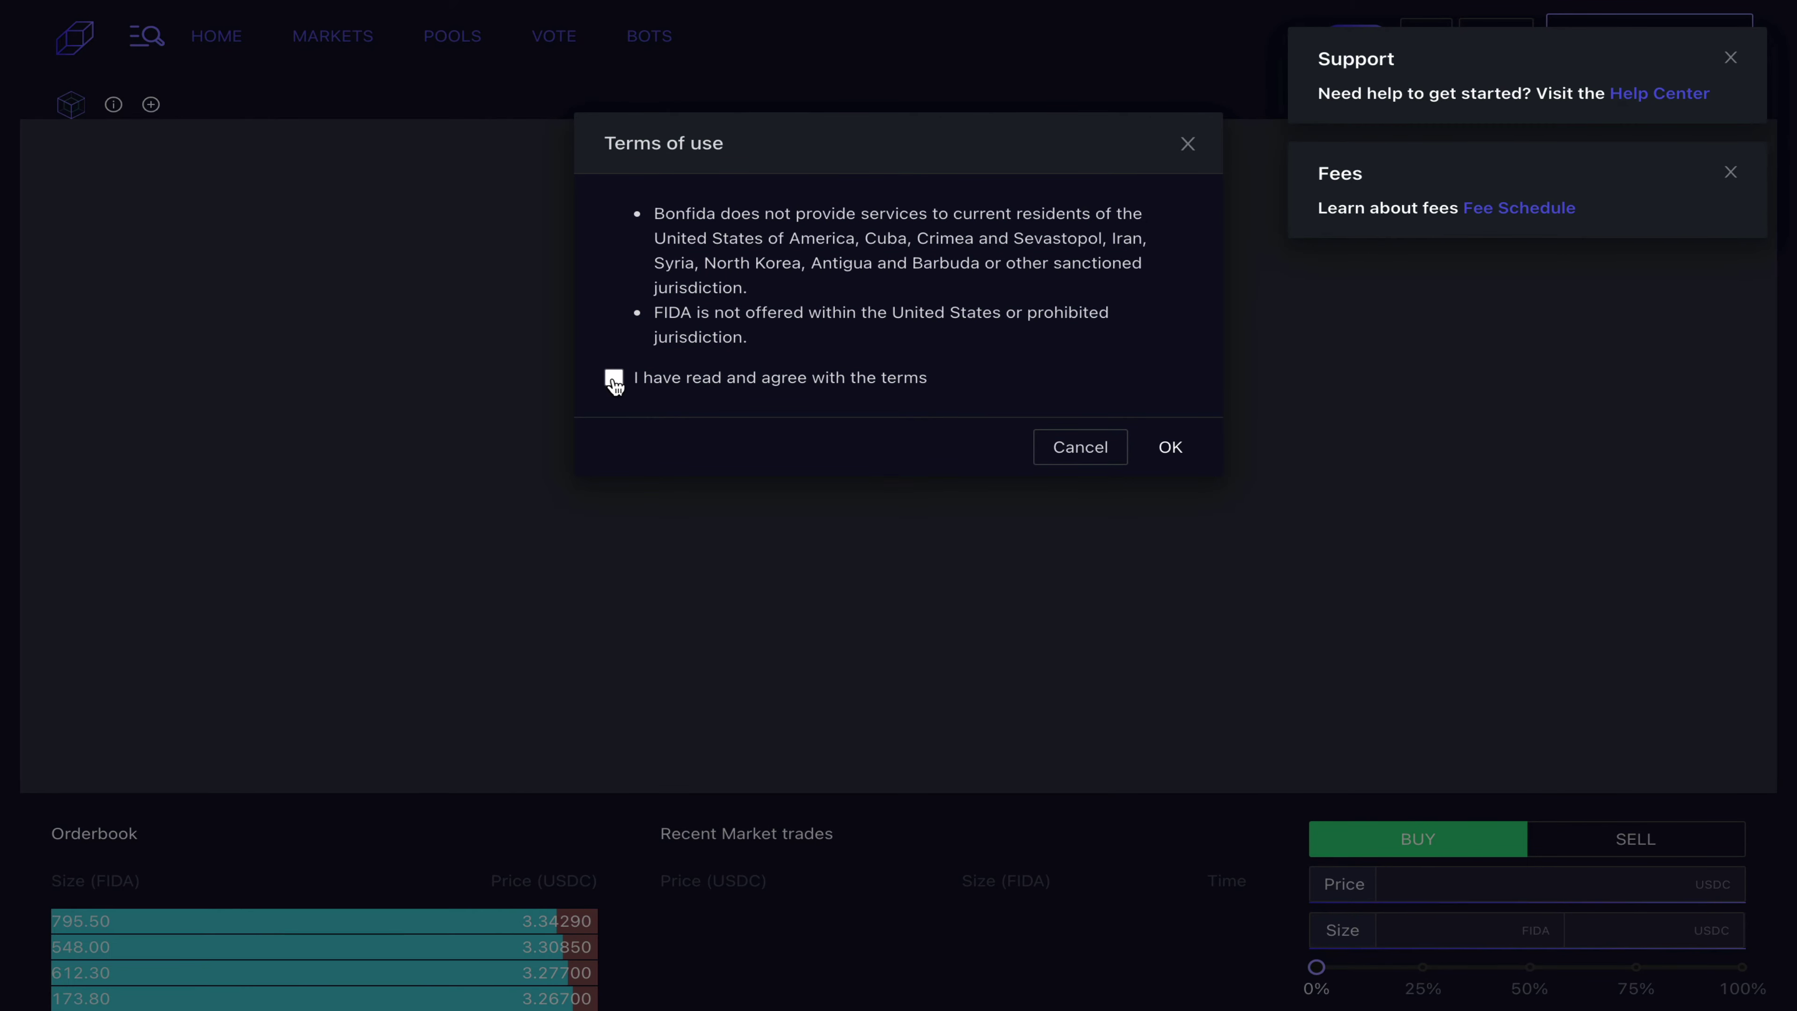
click(614, 380)
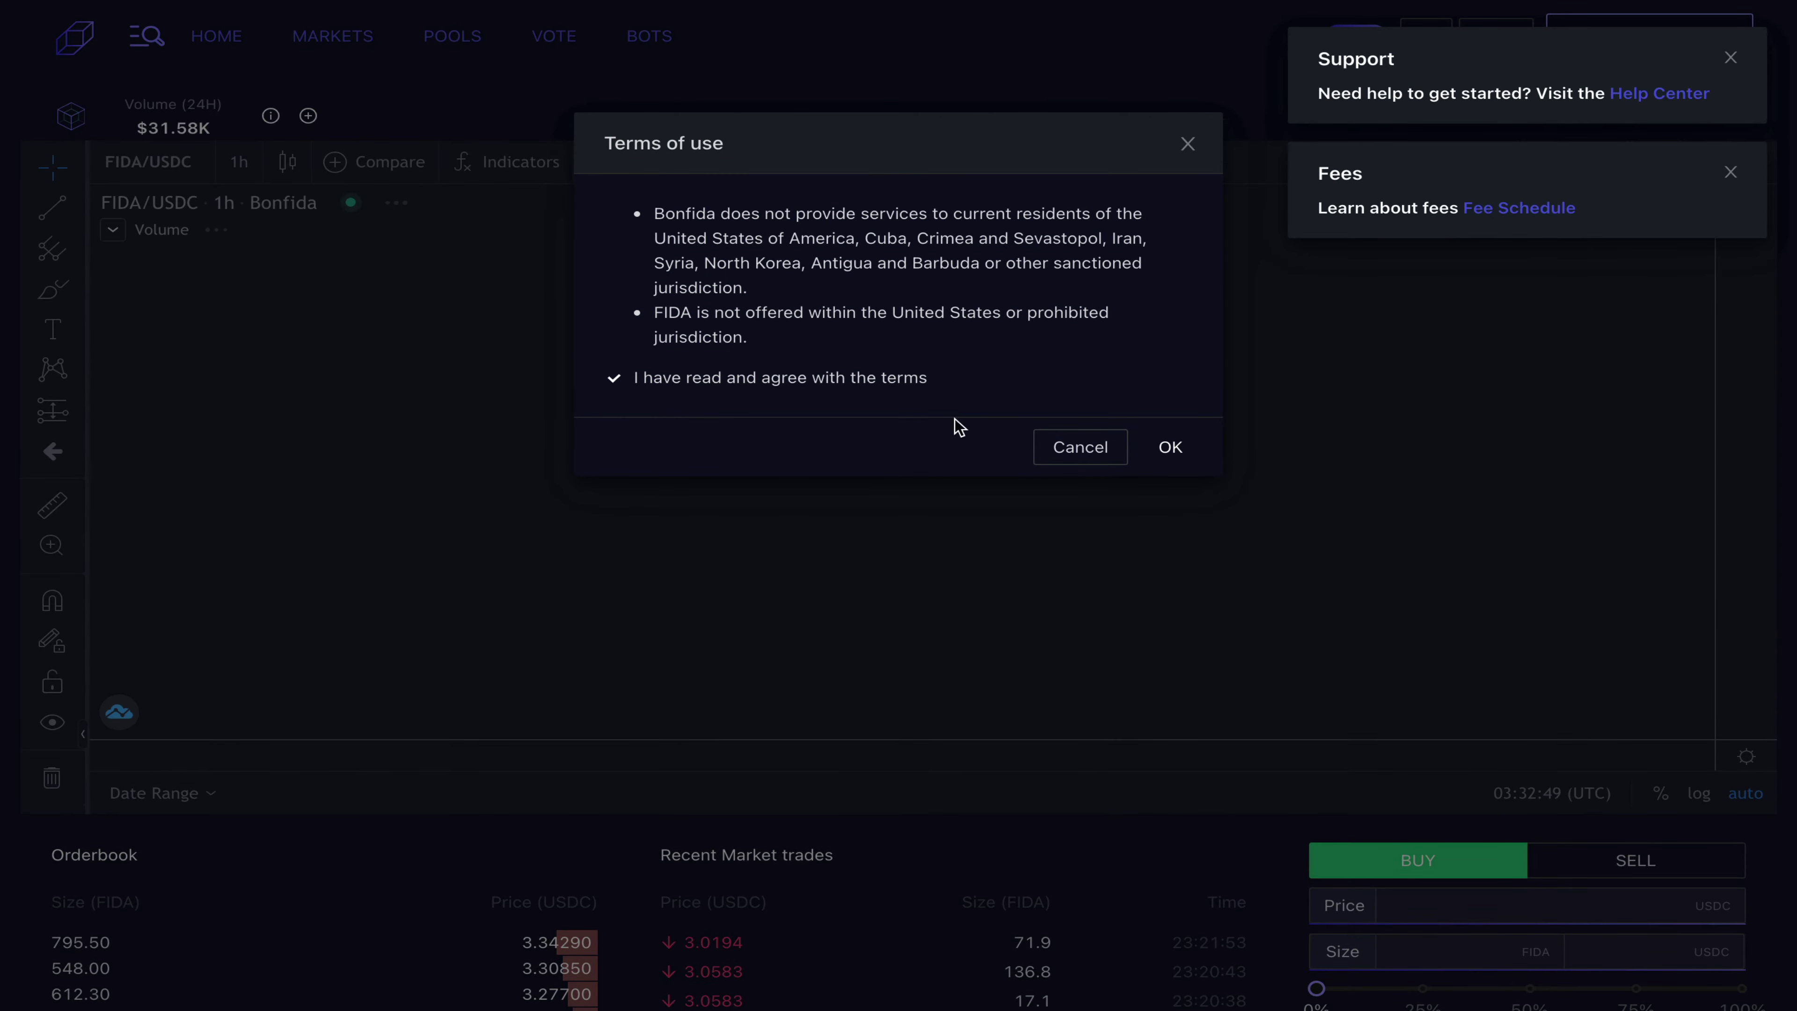
click(1172, 448)
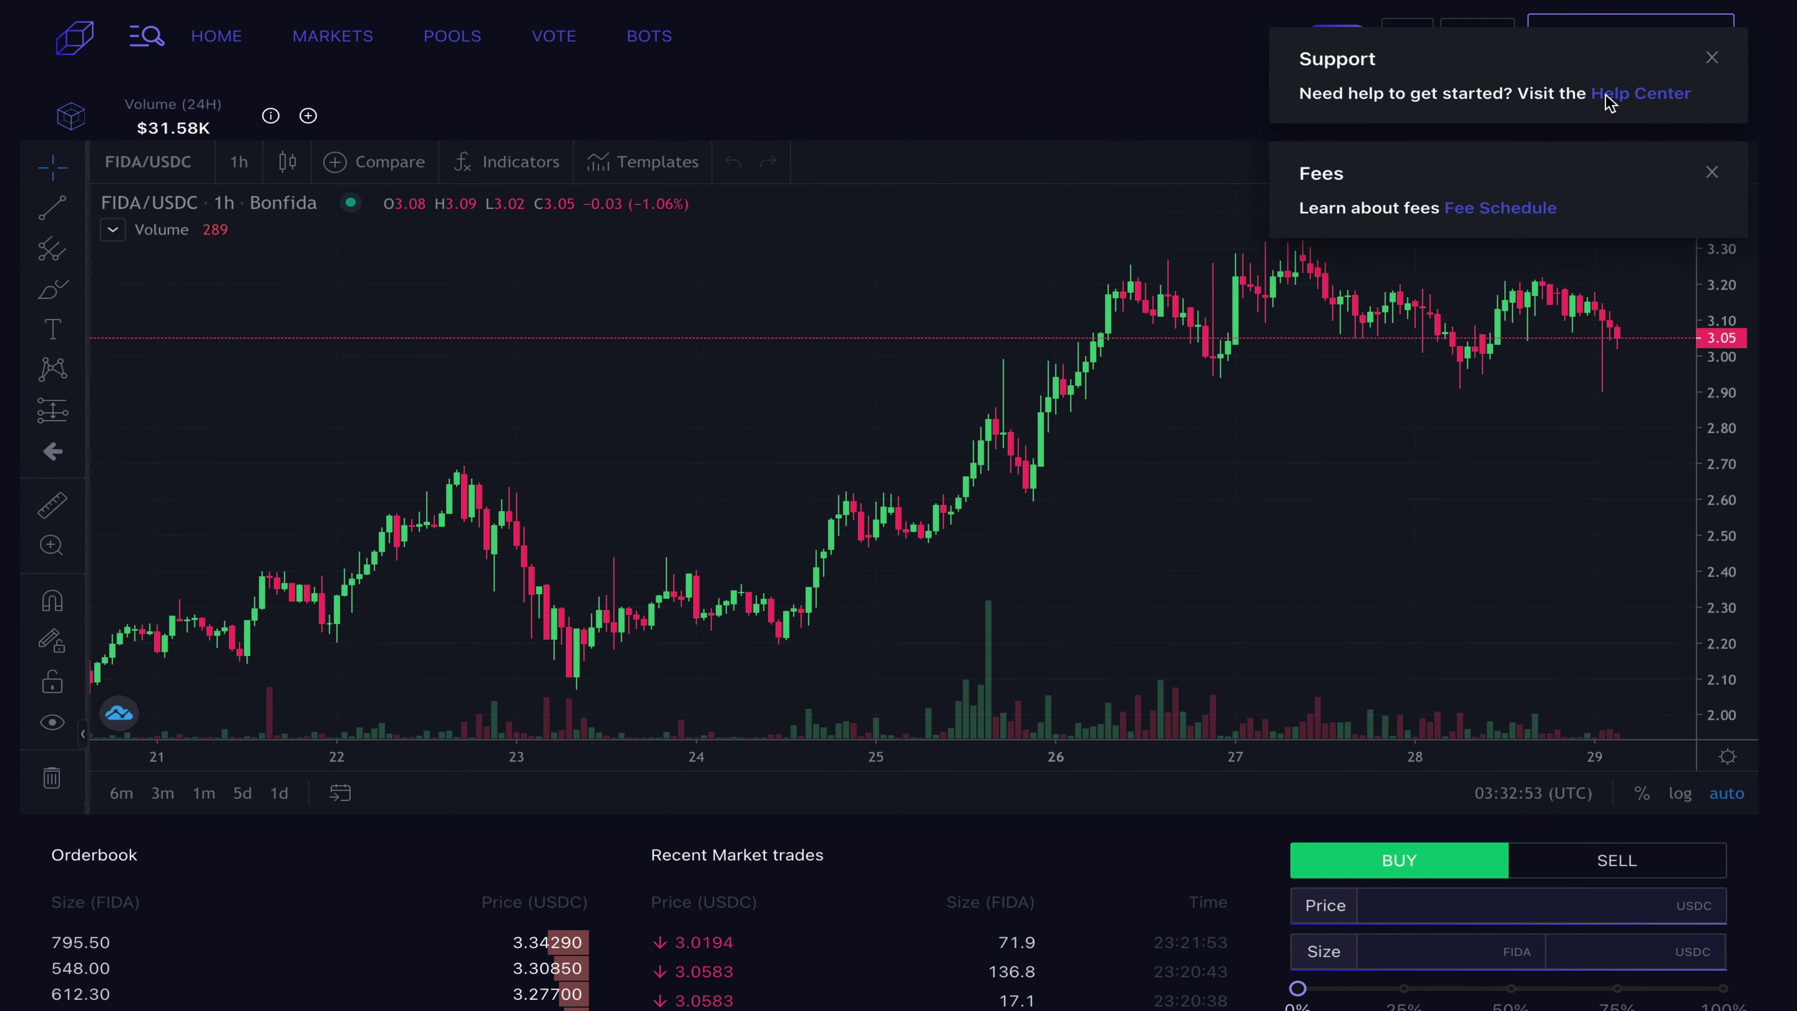
Step: Close the Support and Fees notices and begin connecting a wallet to the exchange
click(1713, 58)
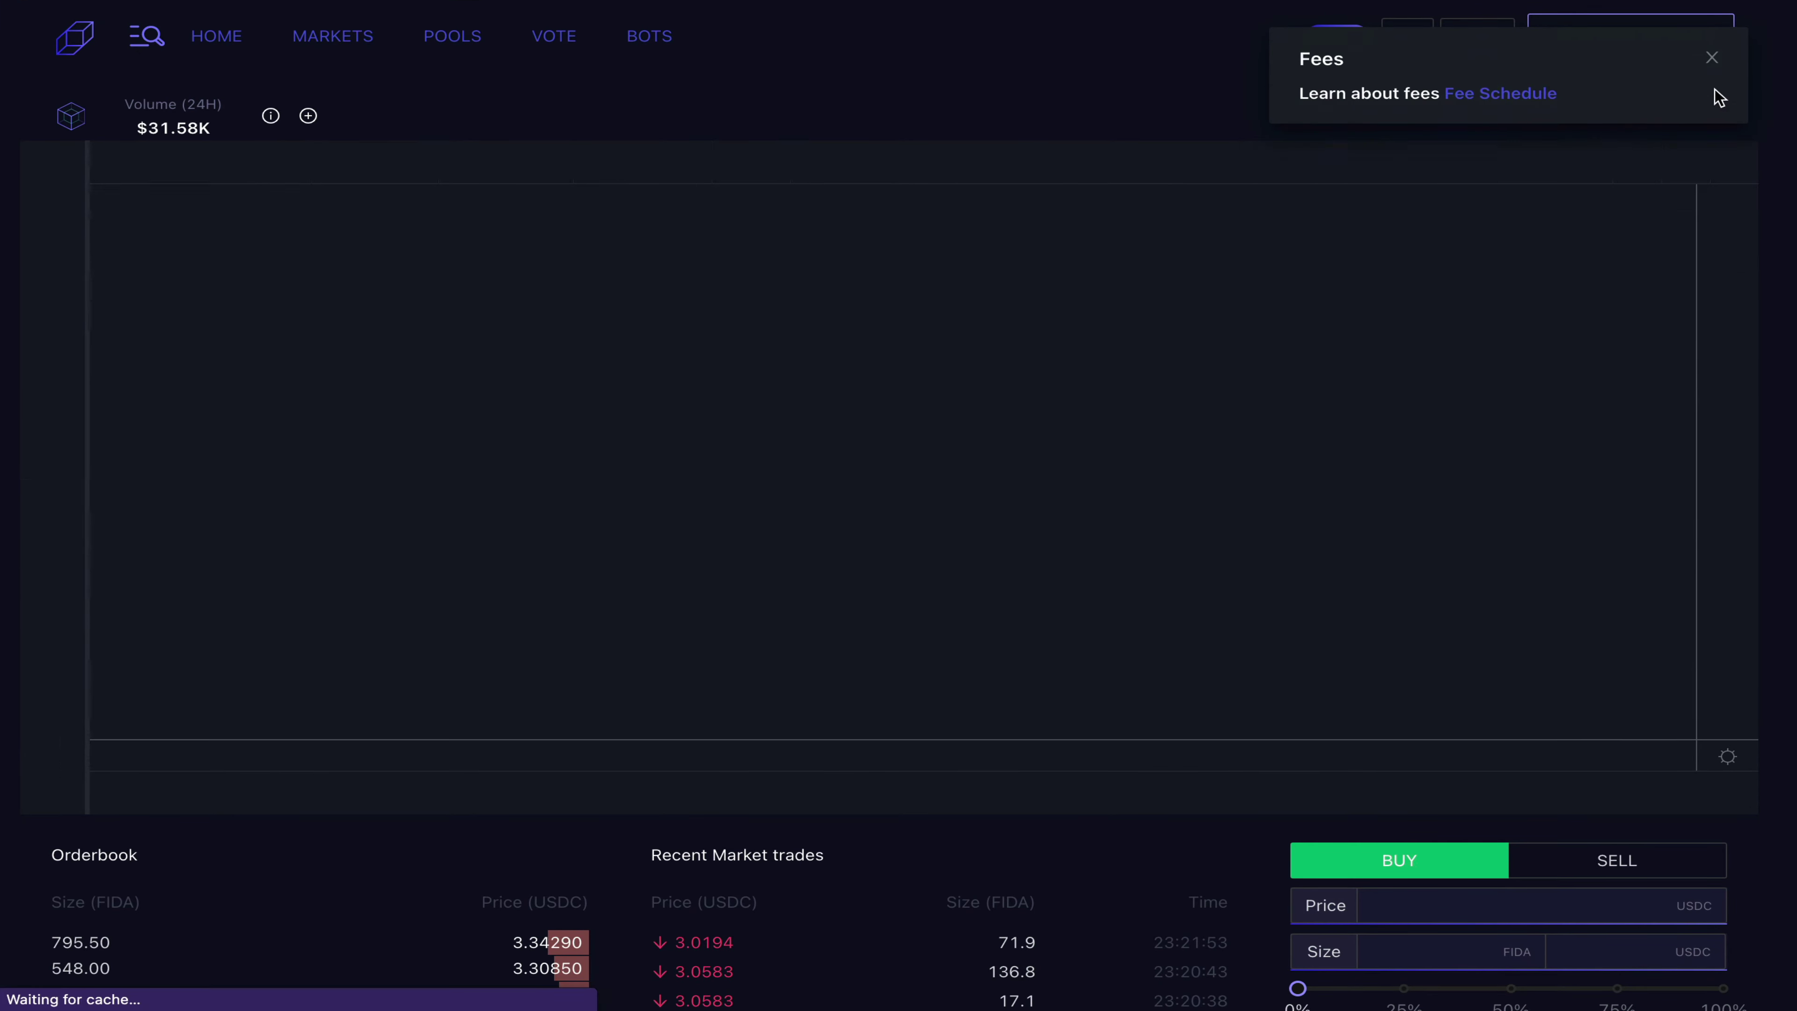
click(1713, 56)
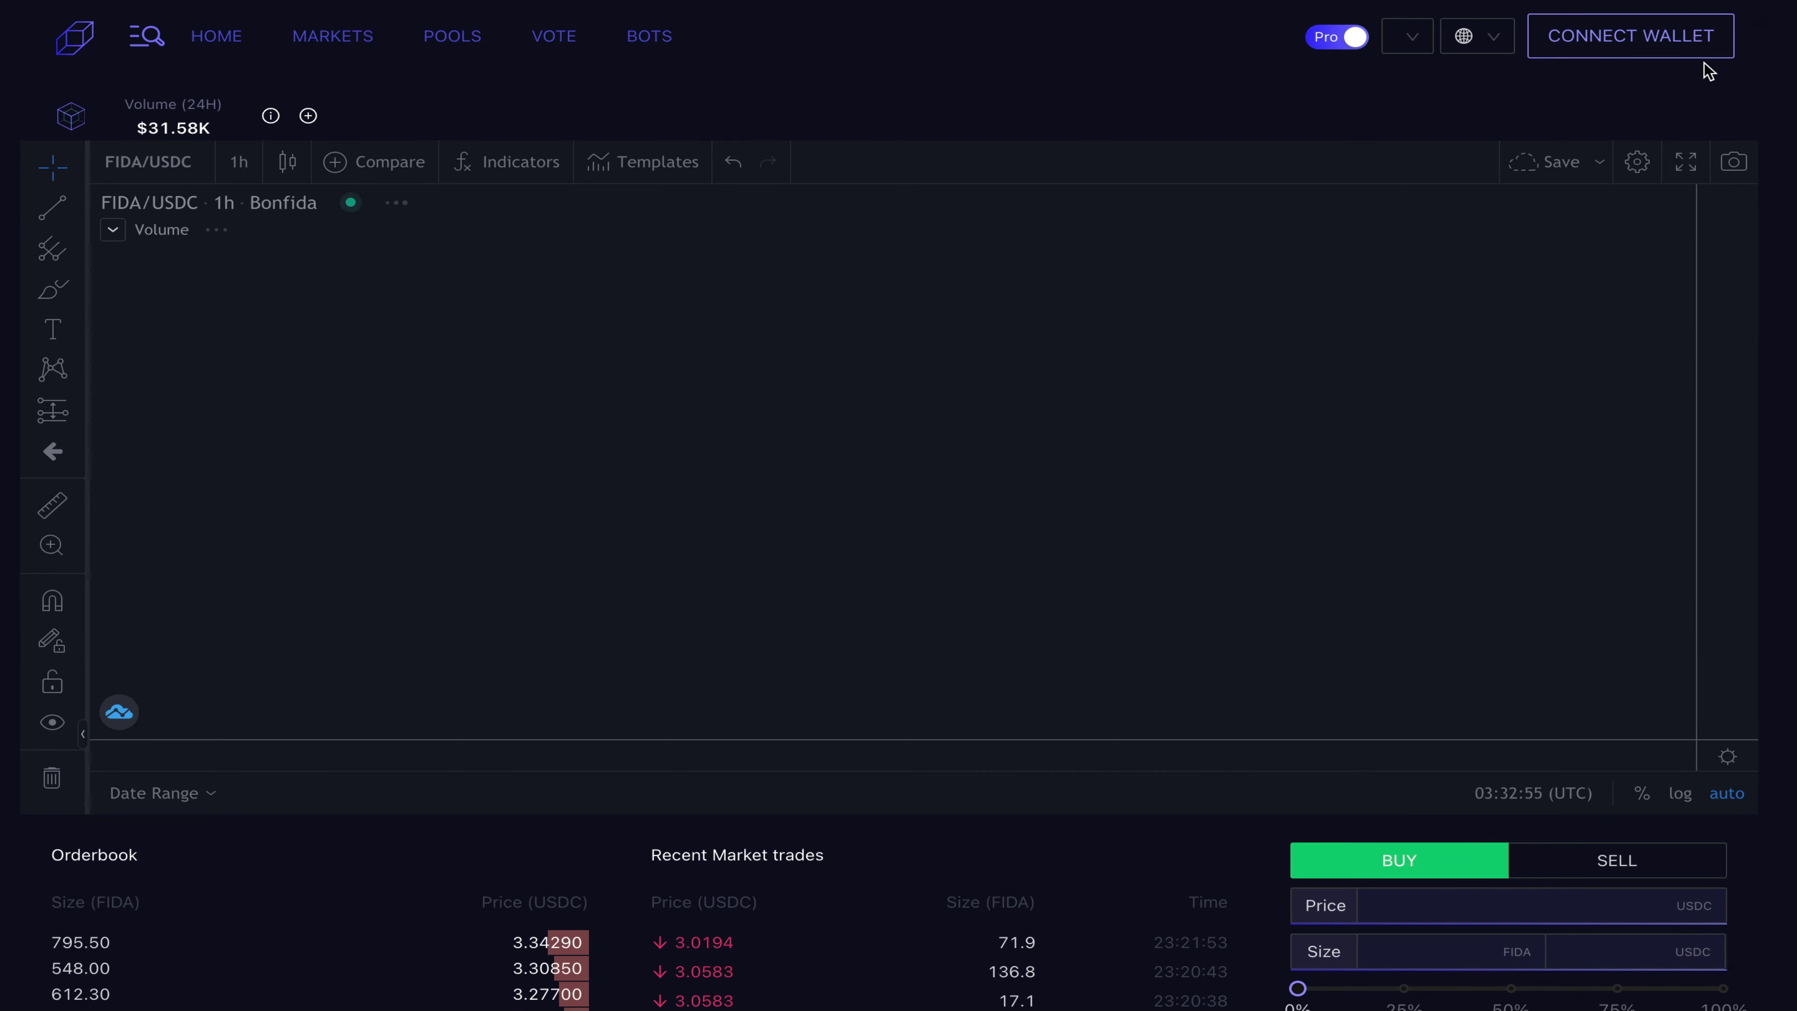
click(1645, 40)
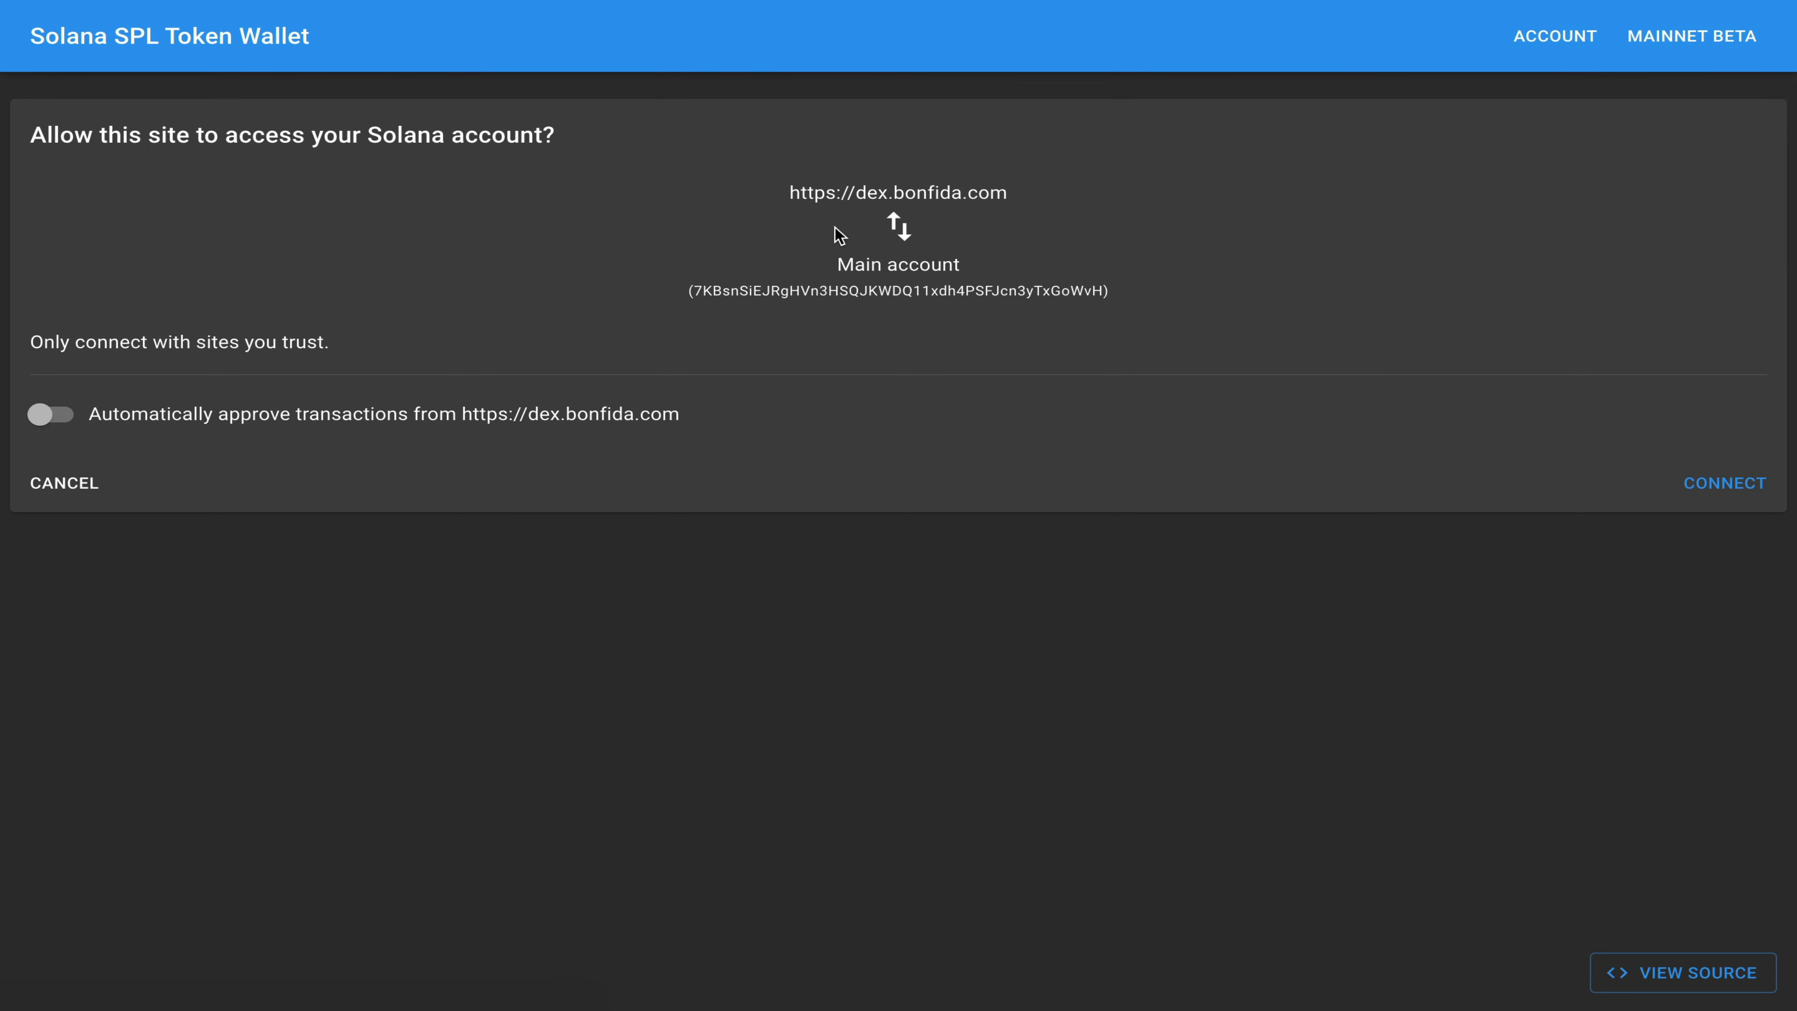
Step: Approve Sollet's connection to dex.bonfida.com with auto-approve on, accepting the risk warning
click(51, 414)
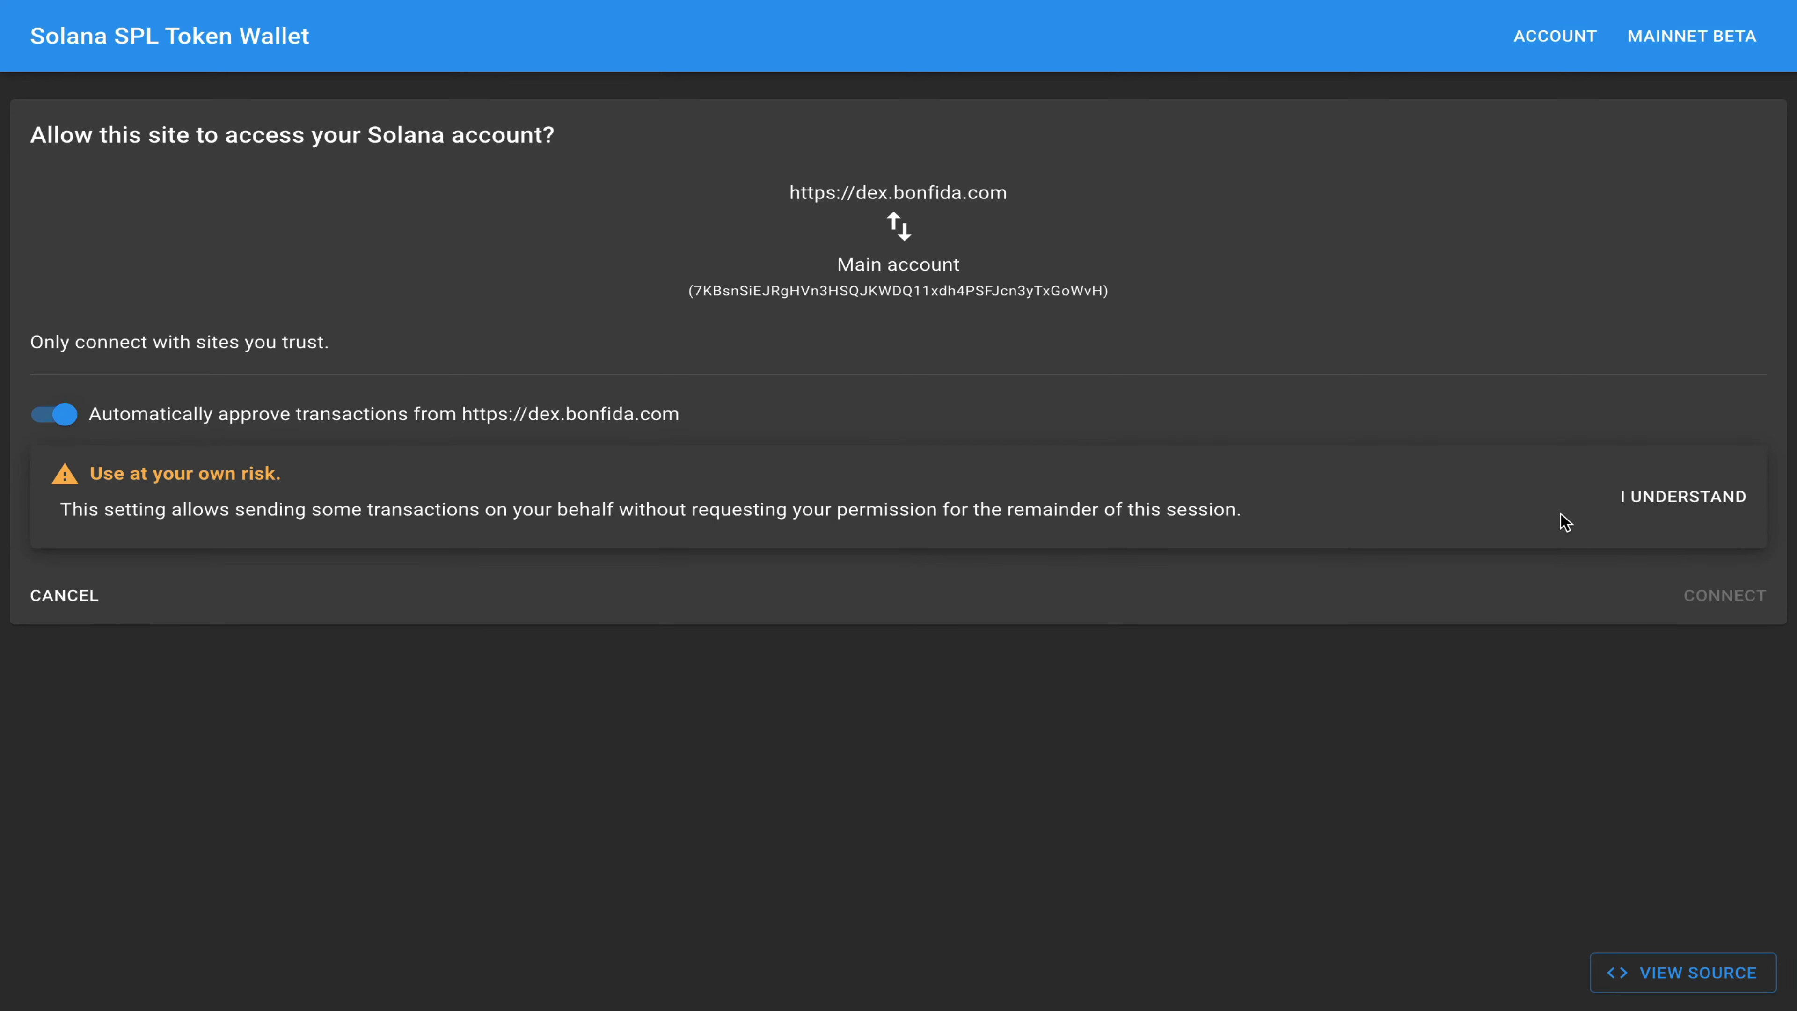
click(1669, 510)
click(1737, 490)
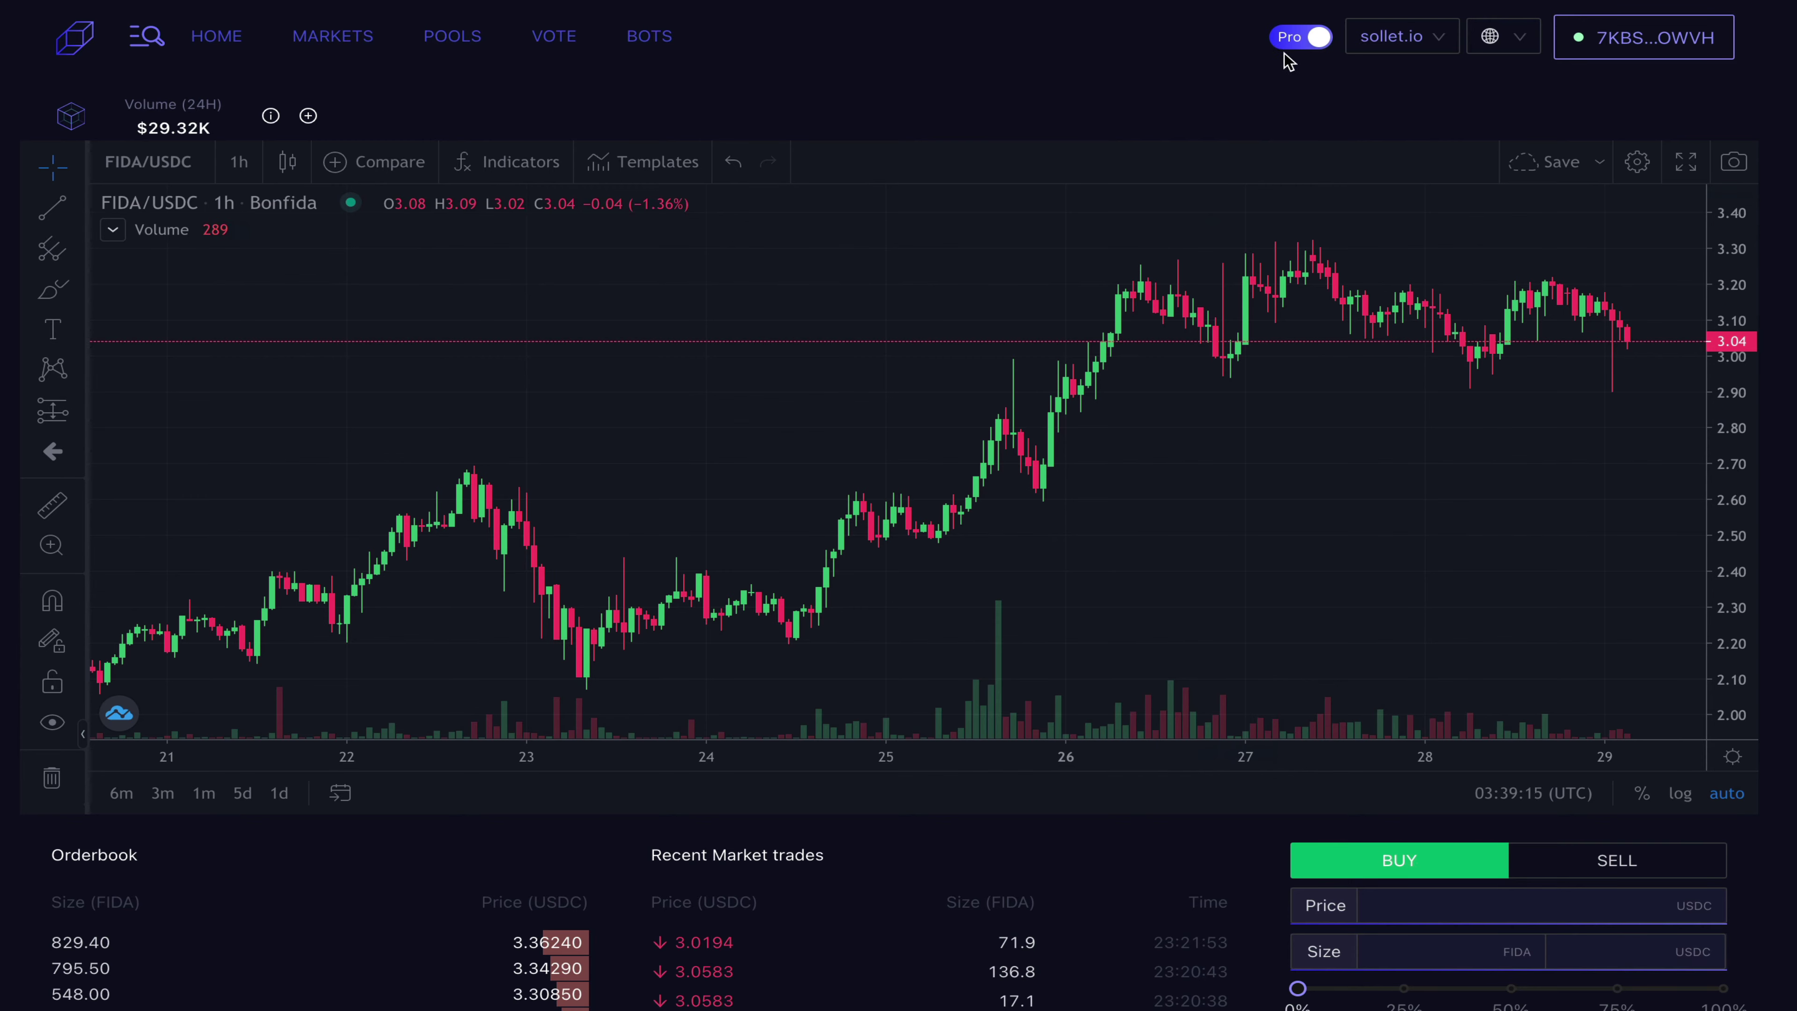
click(1301, 37)
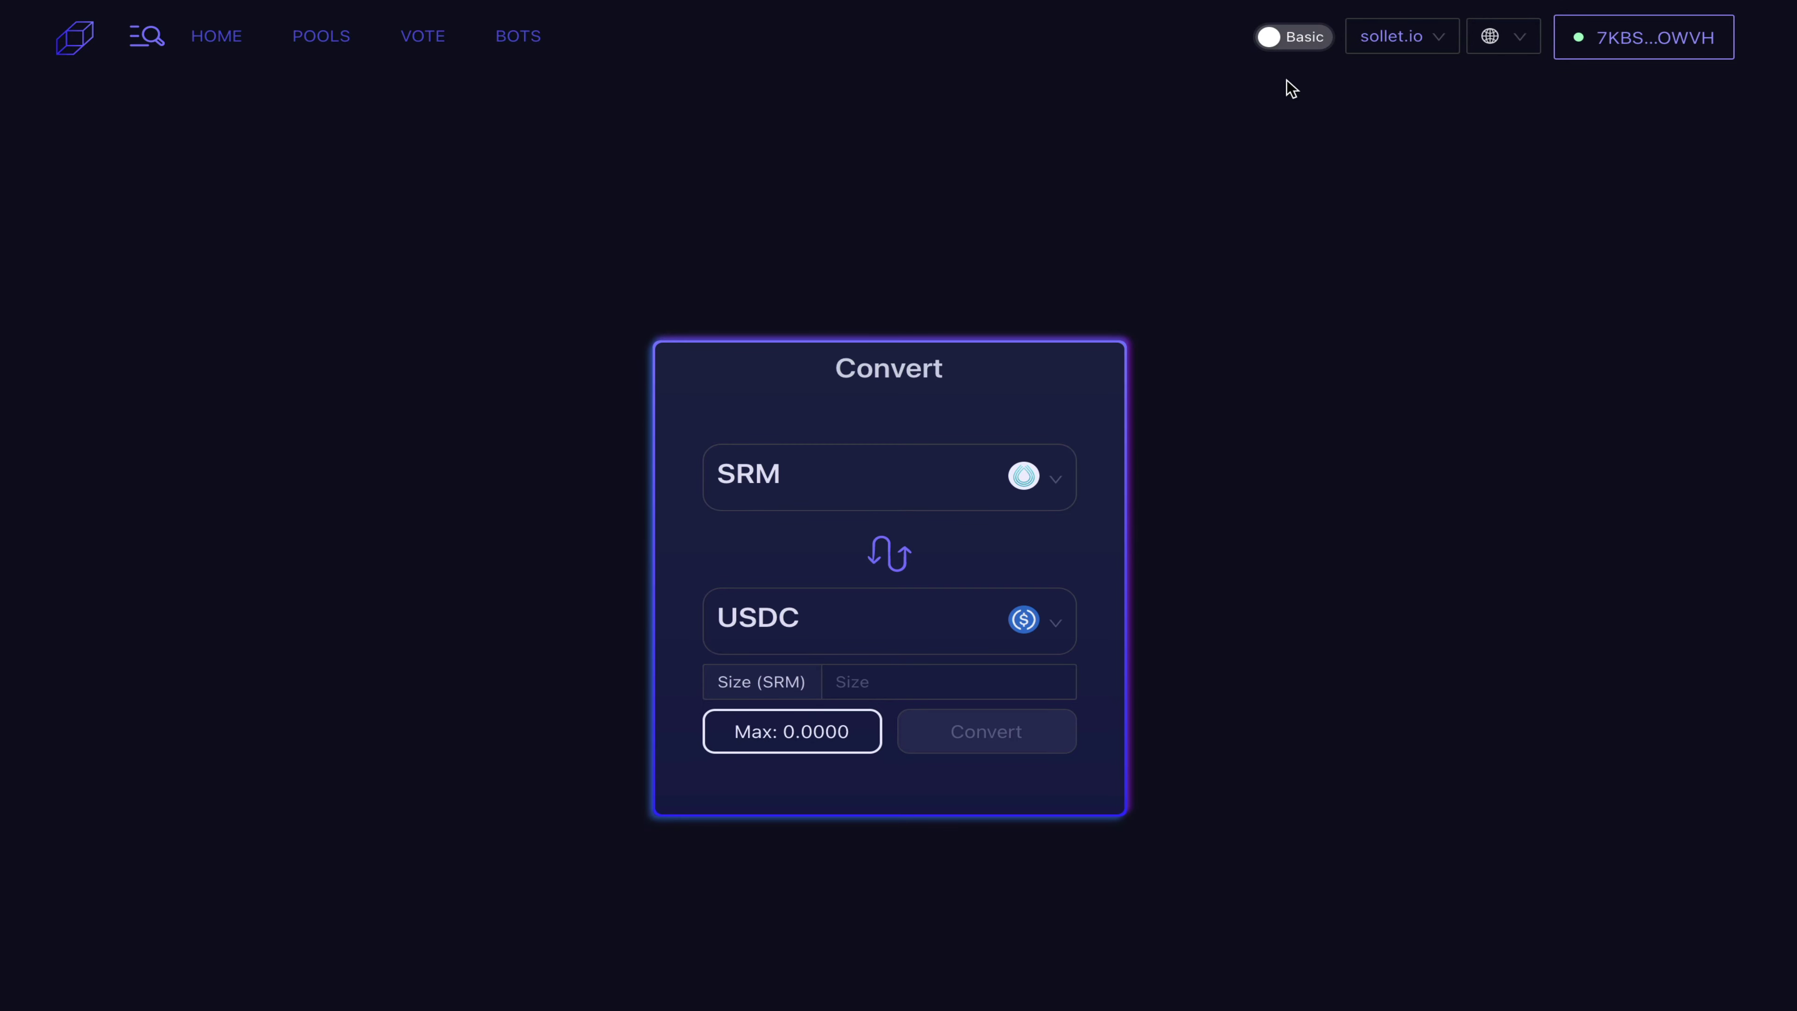
click(1290, 37)
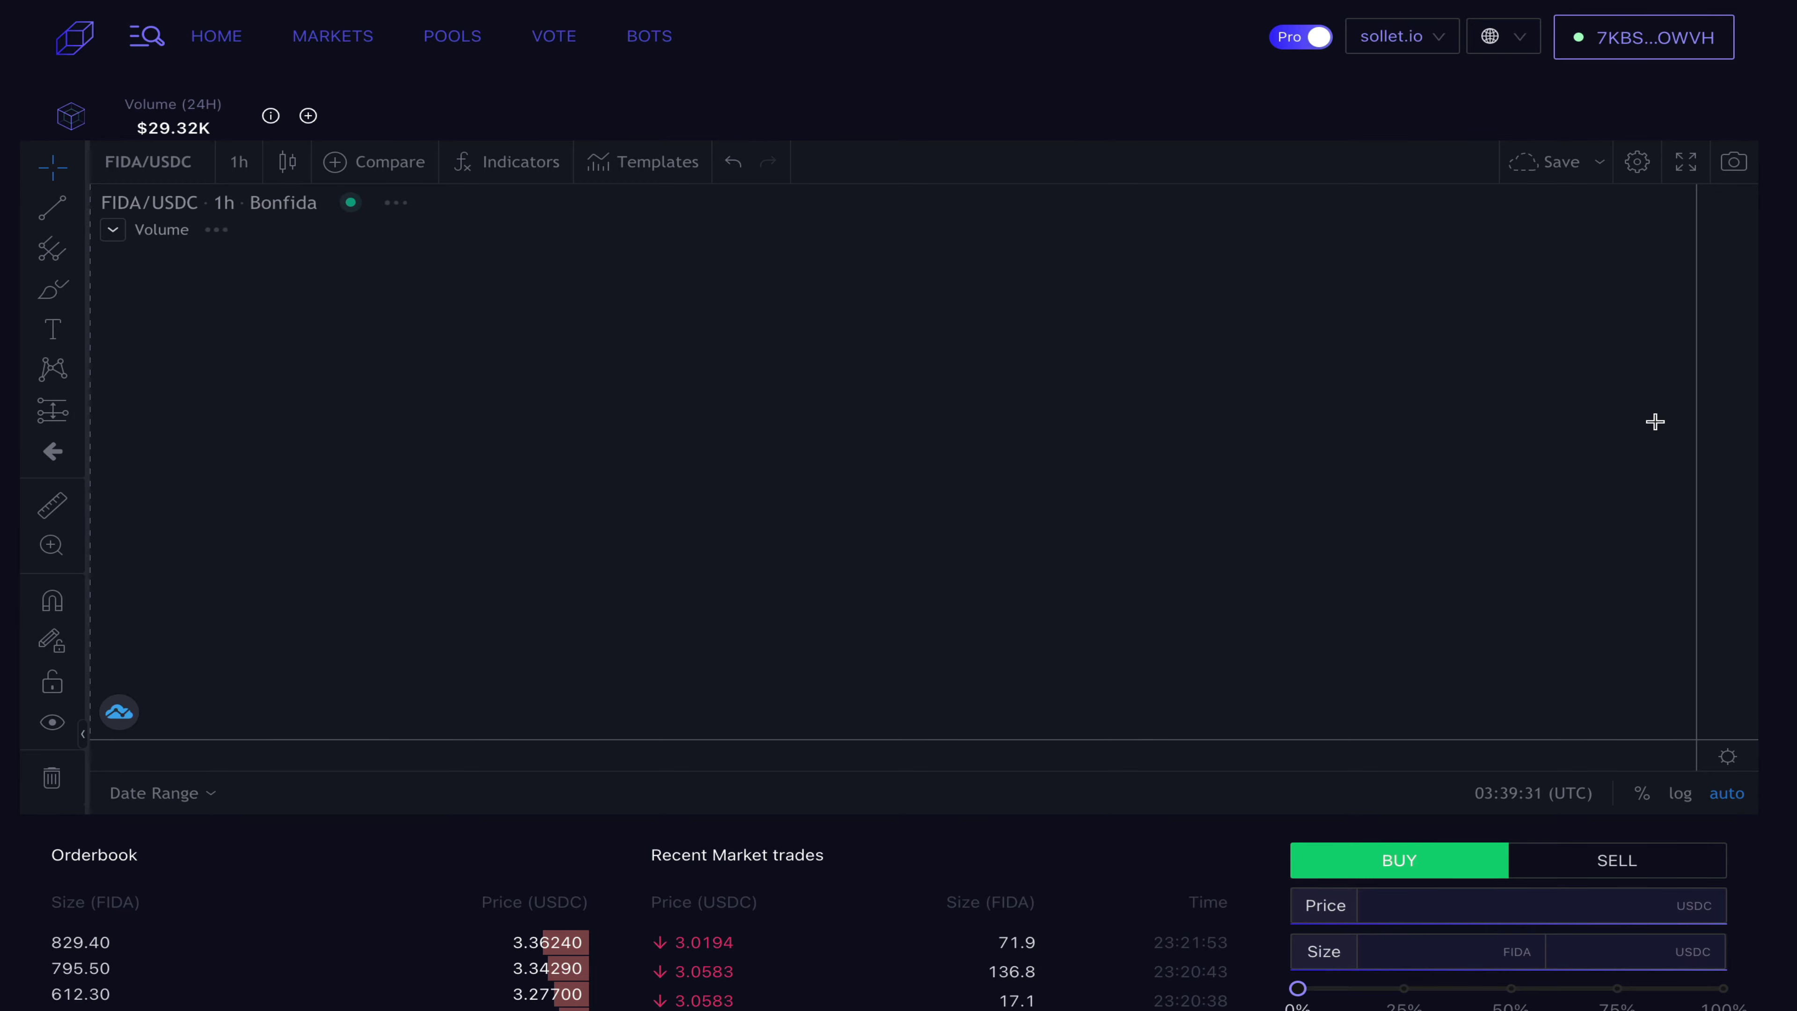
scroll(1653, 419, down, 4)
scroll(1655, 422, down, 1)
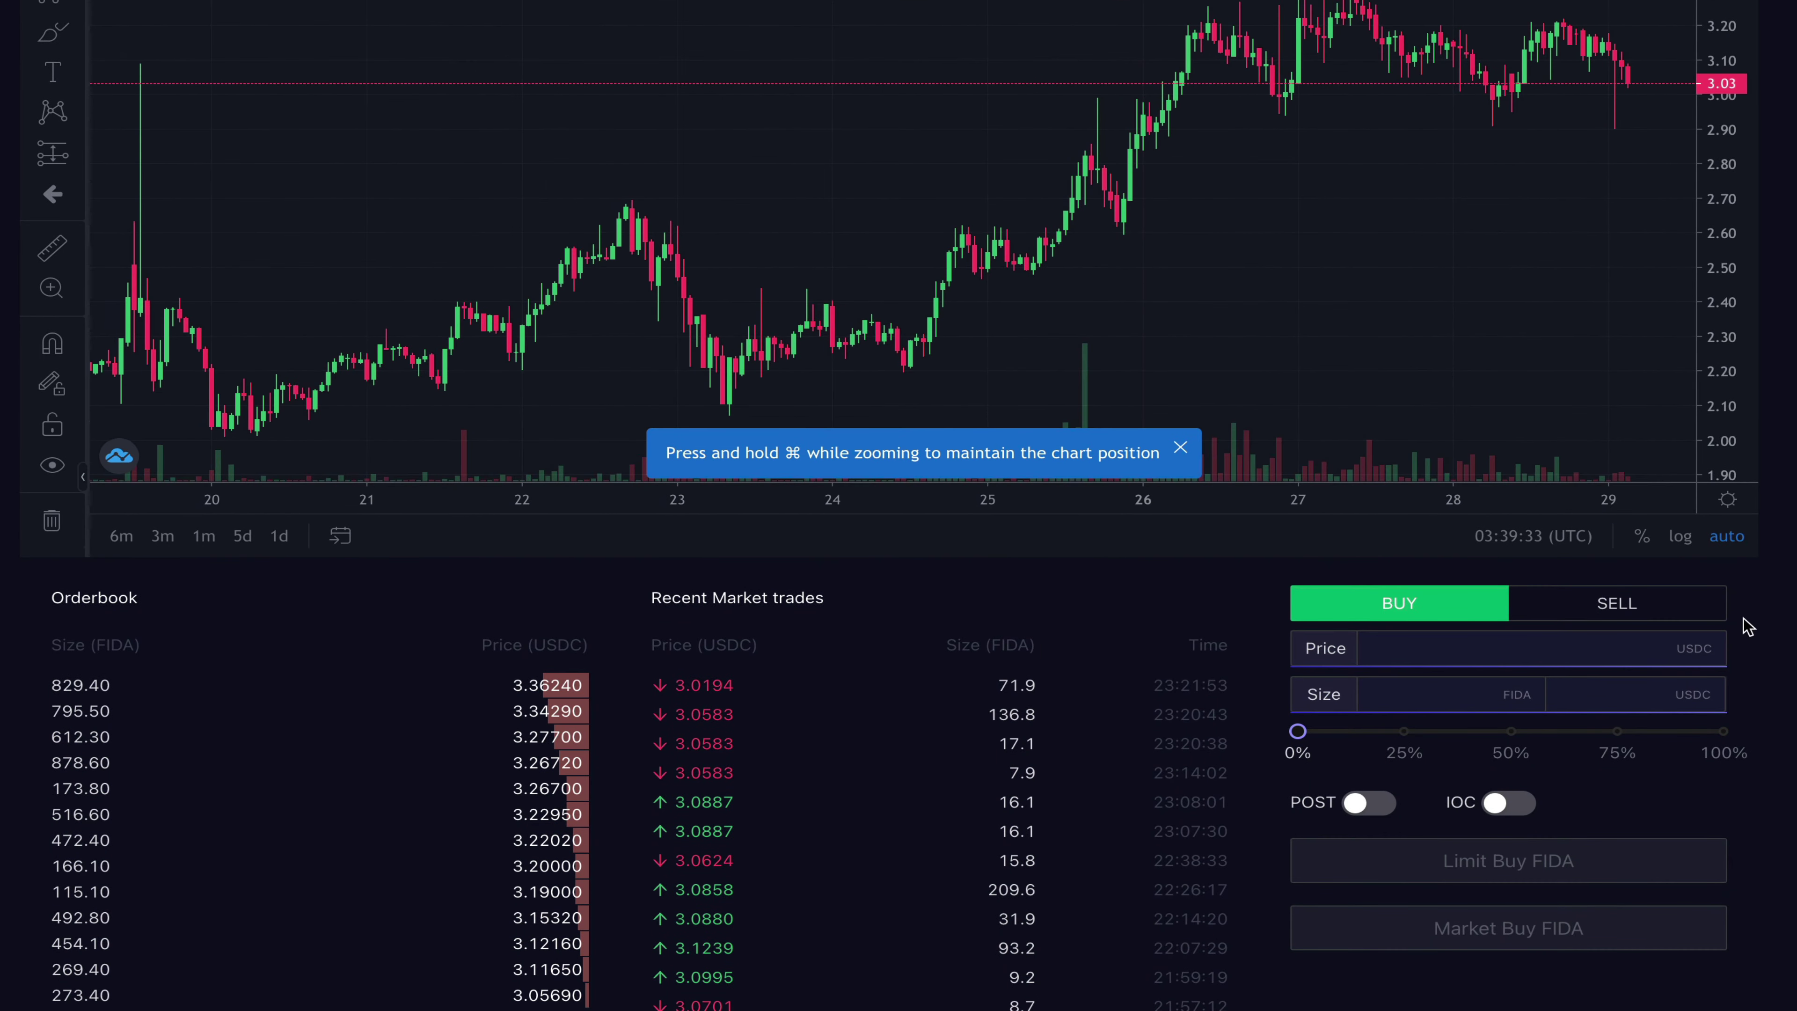
scroll(1744, 622, down, 2)
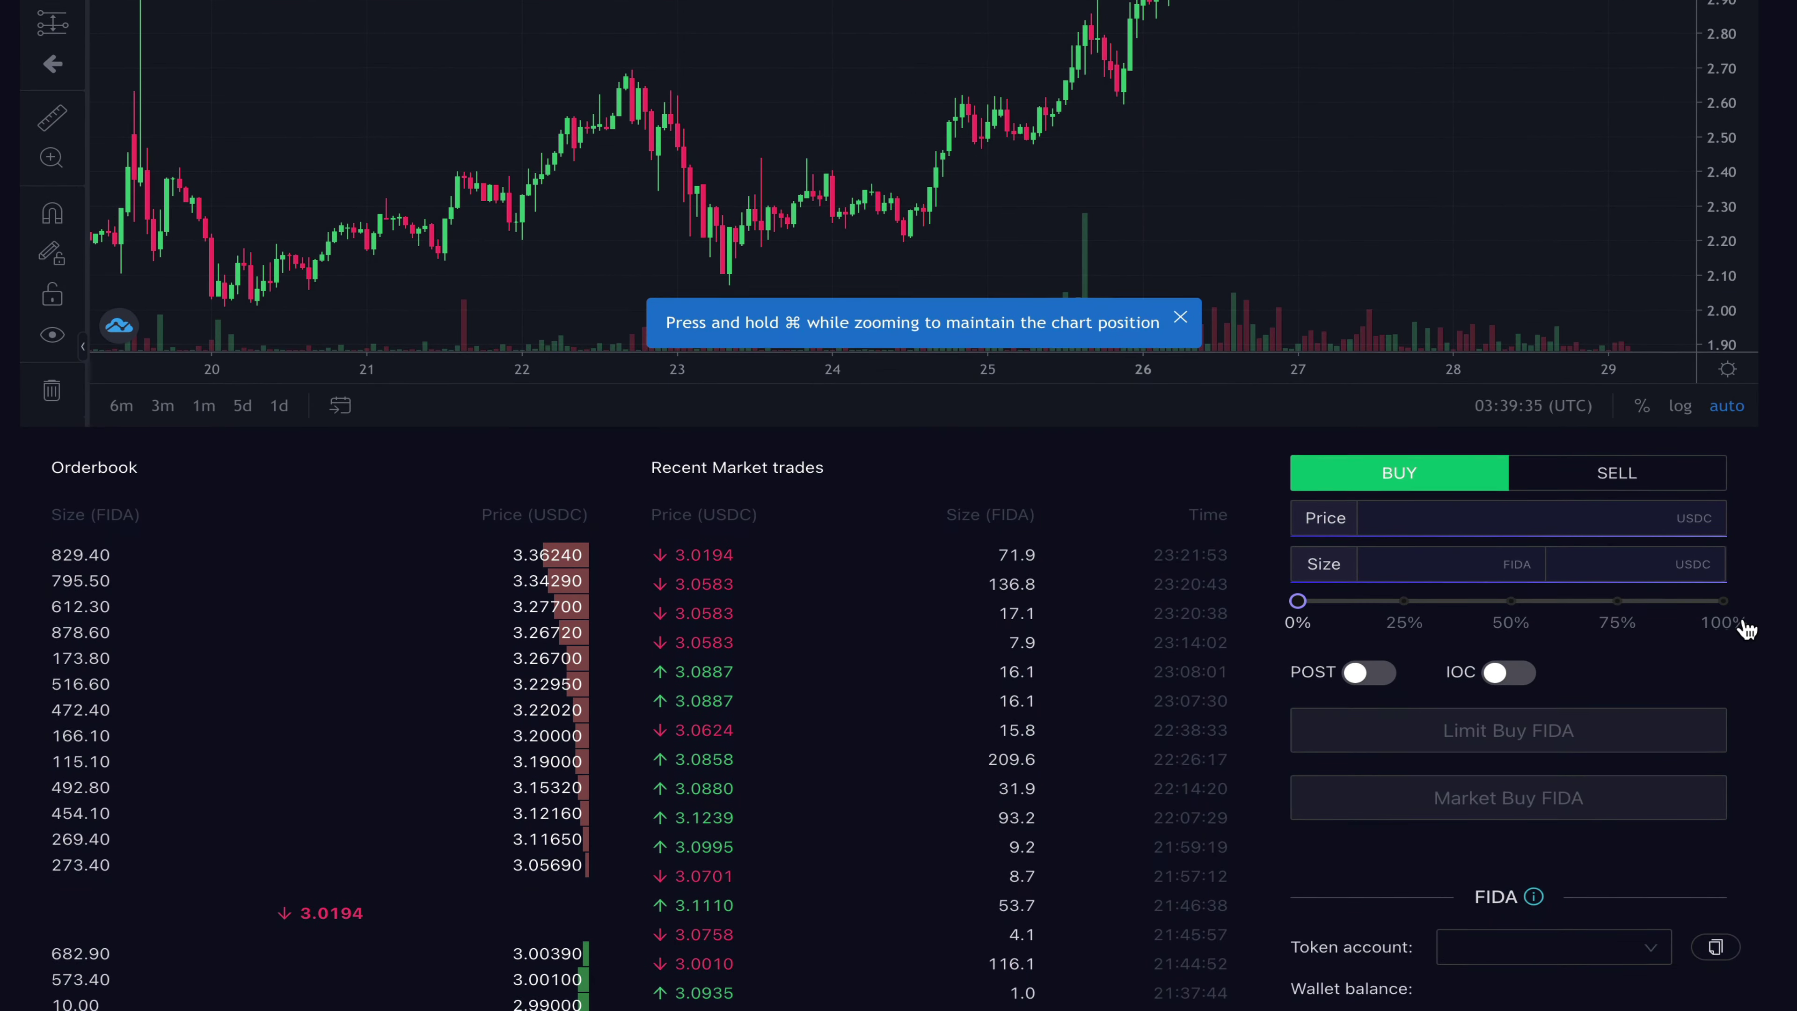
scroll(1745, 627, down, 3)
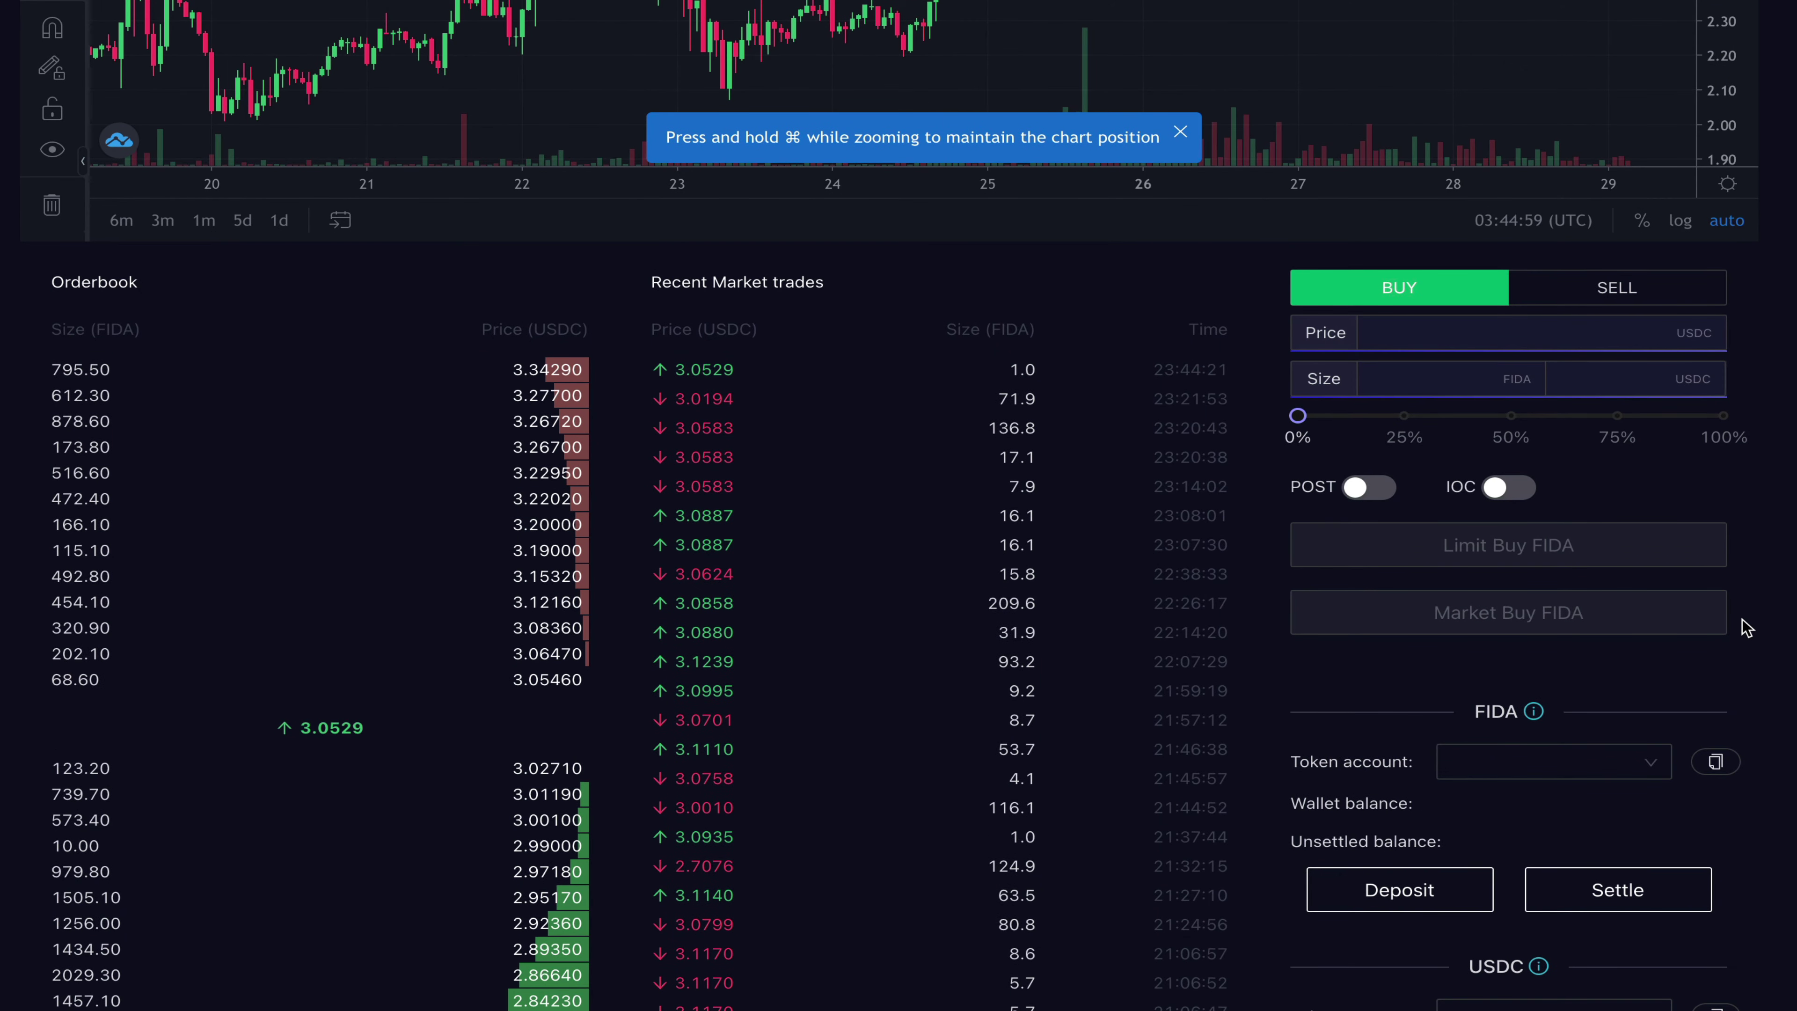
scroll(1744, 627, up, 9)
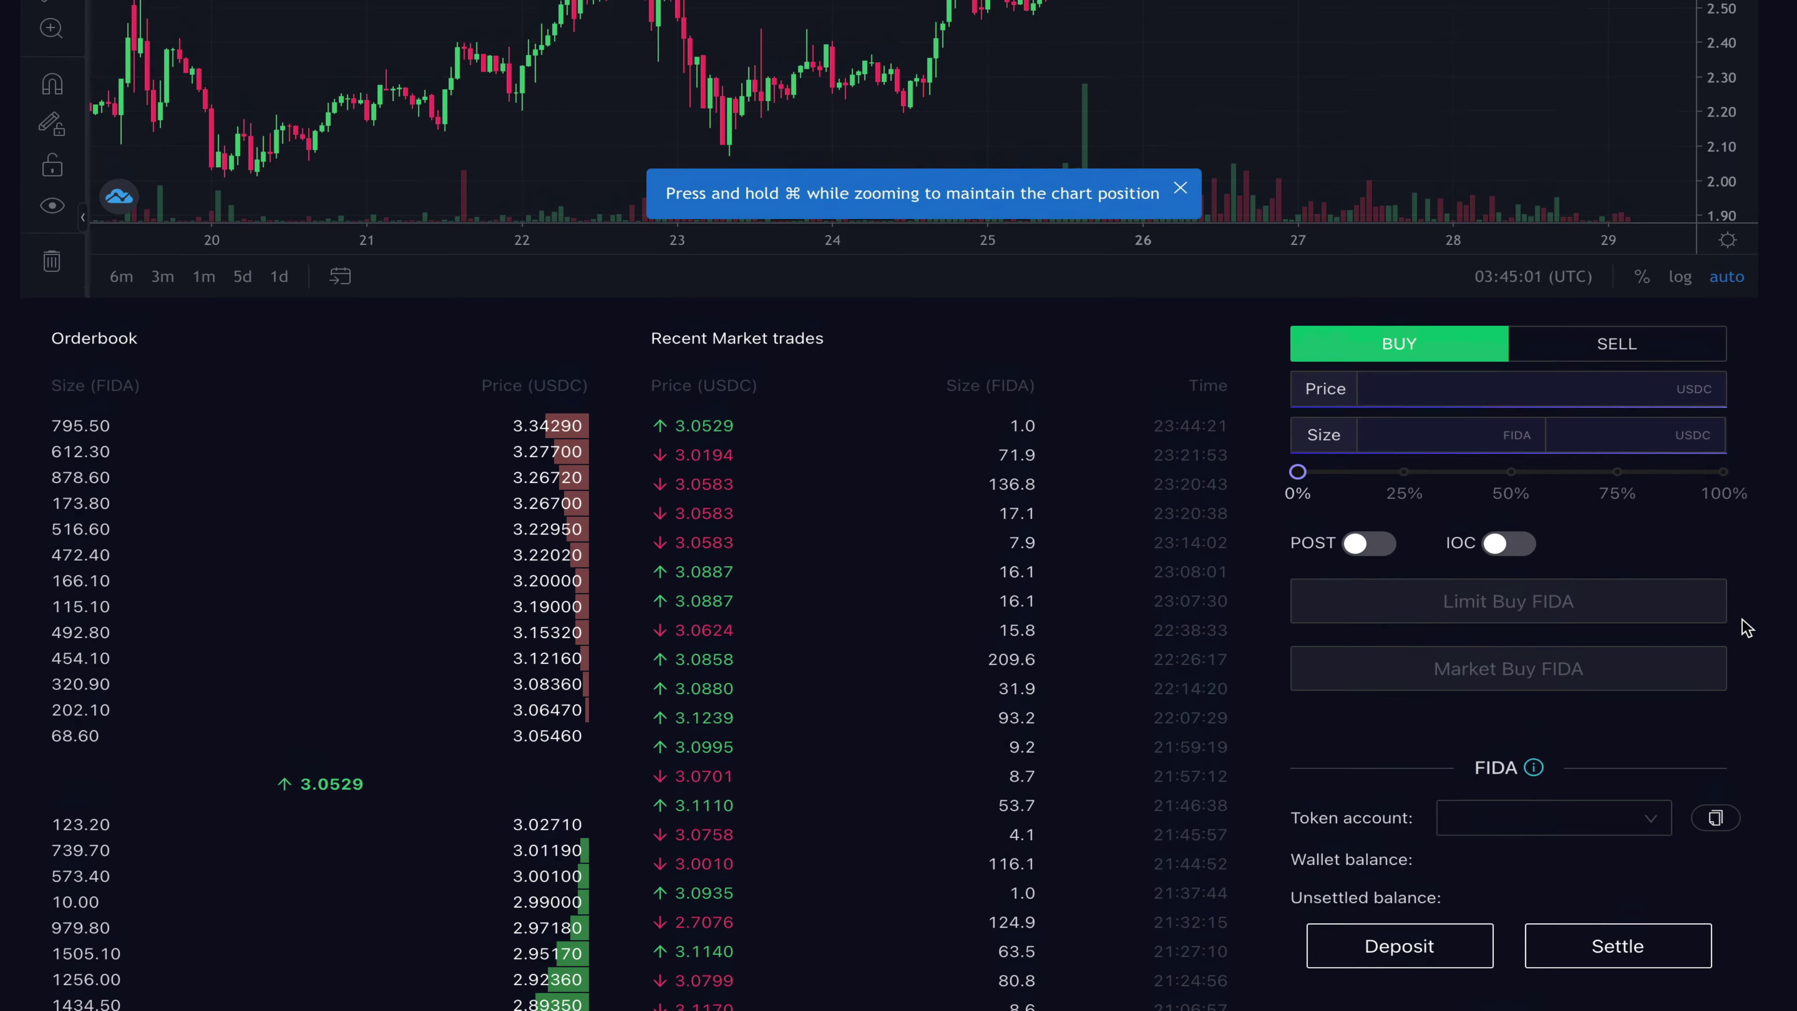
scroll(1666, 565, up, 1)
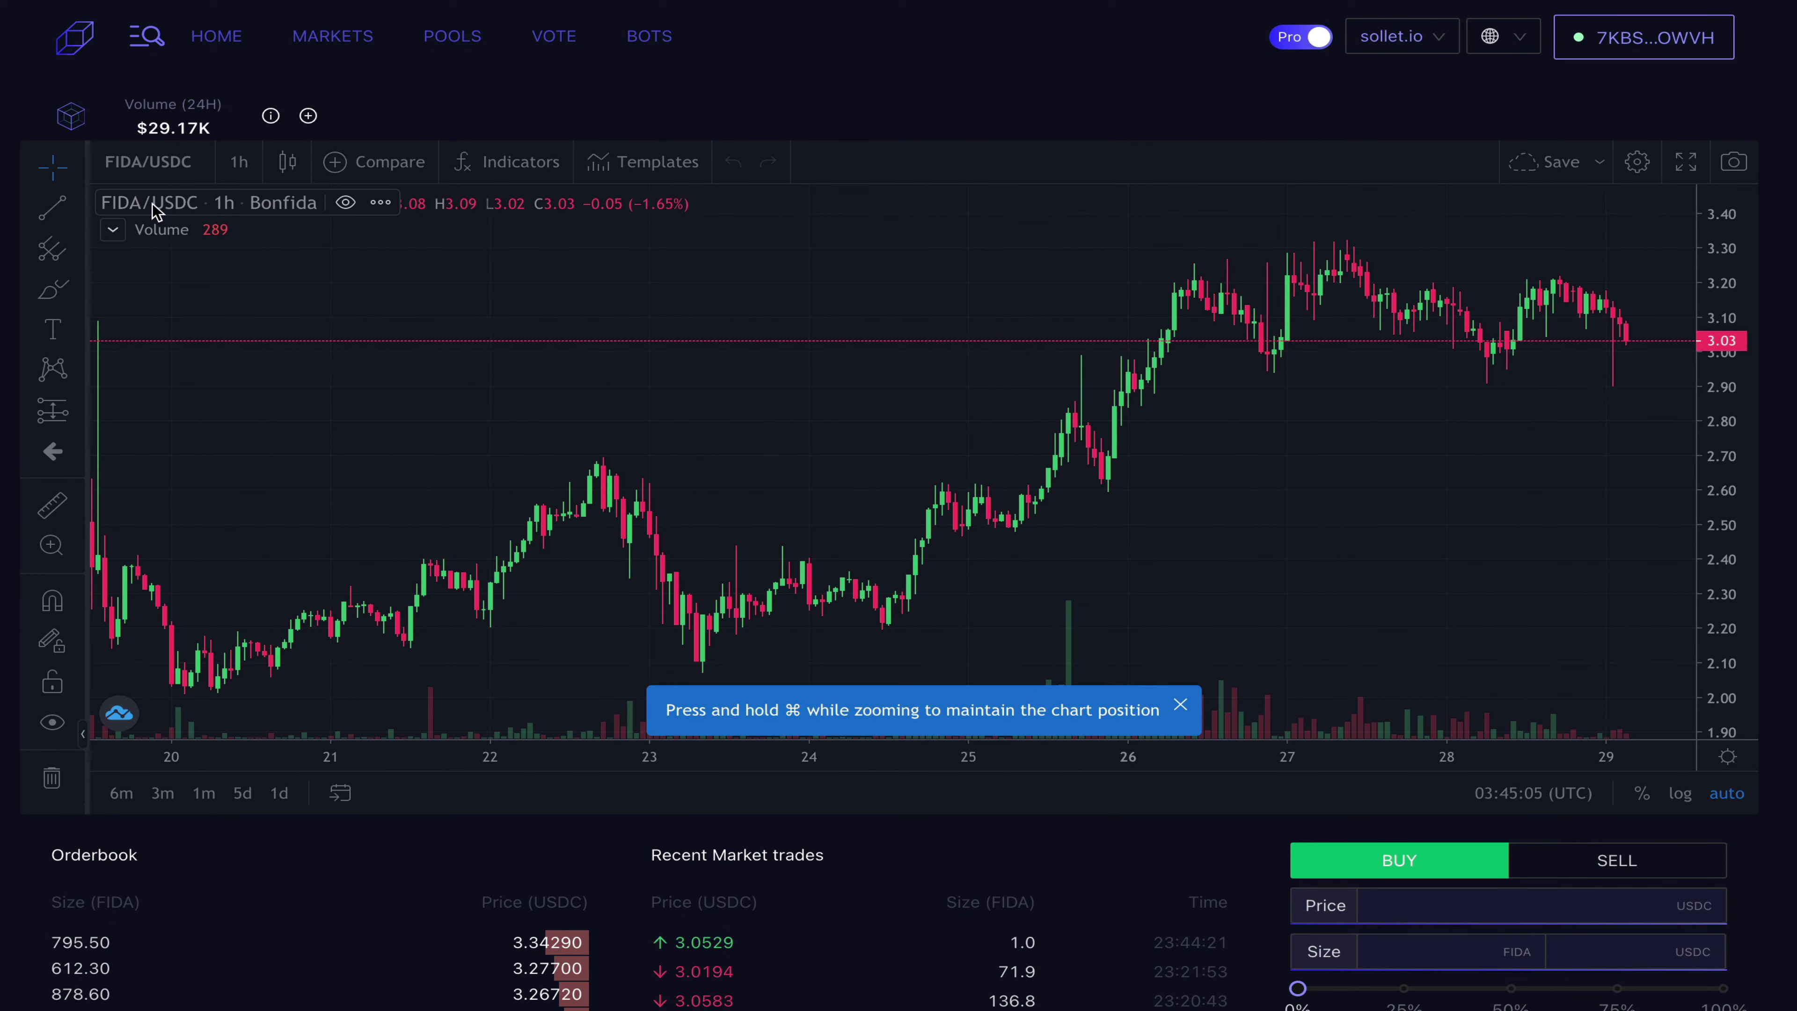
Step: Switch the Bonfida market to SRM/SOL by searching 'sol' in the Markets list
click(163, 32)
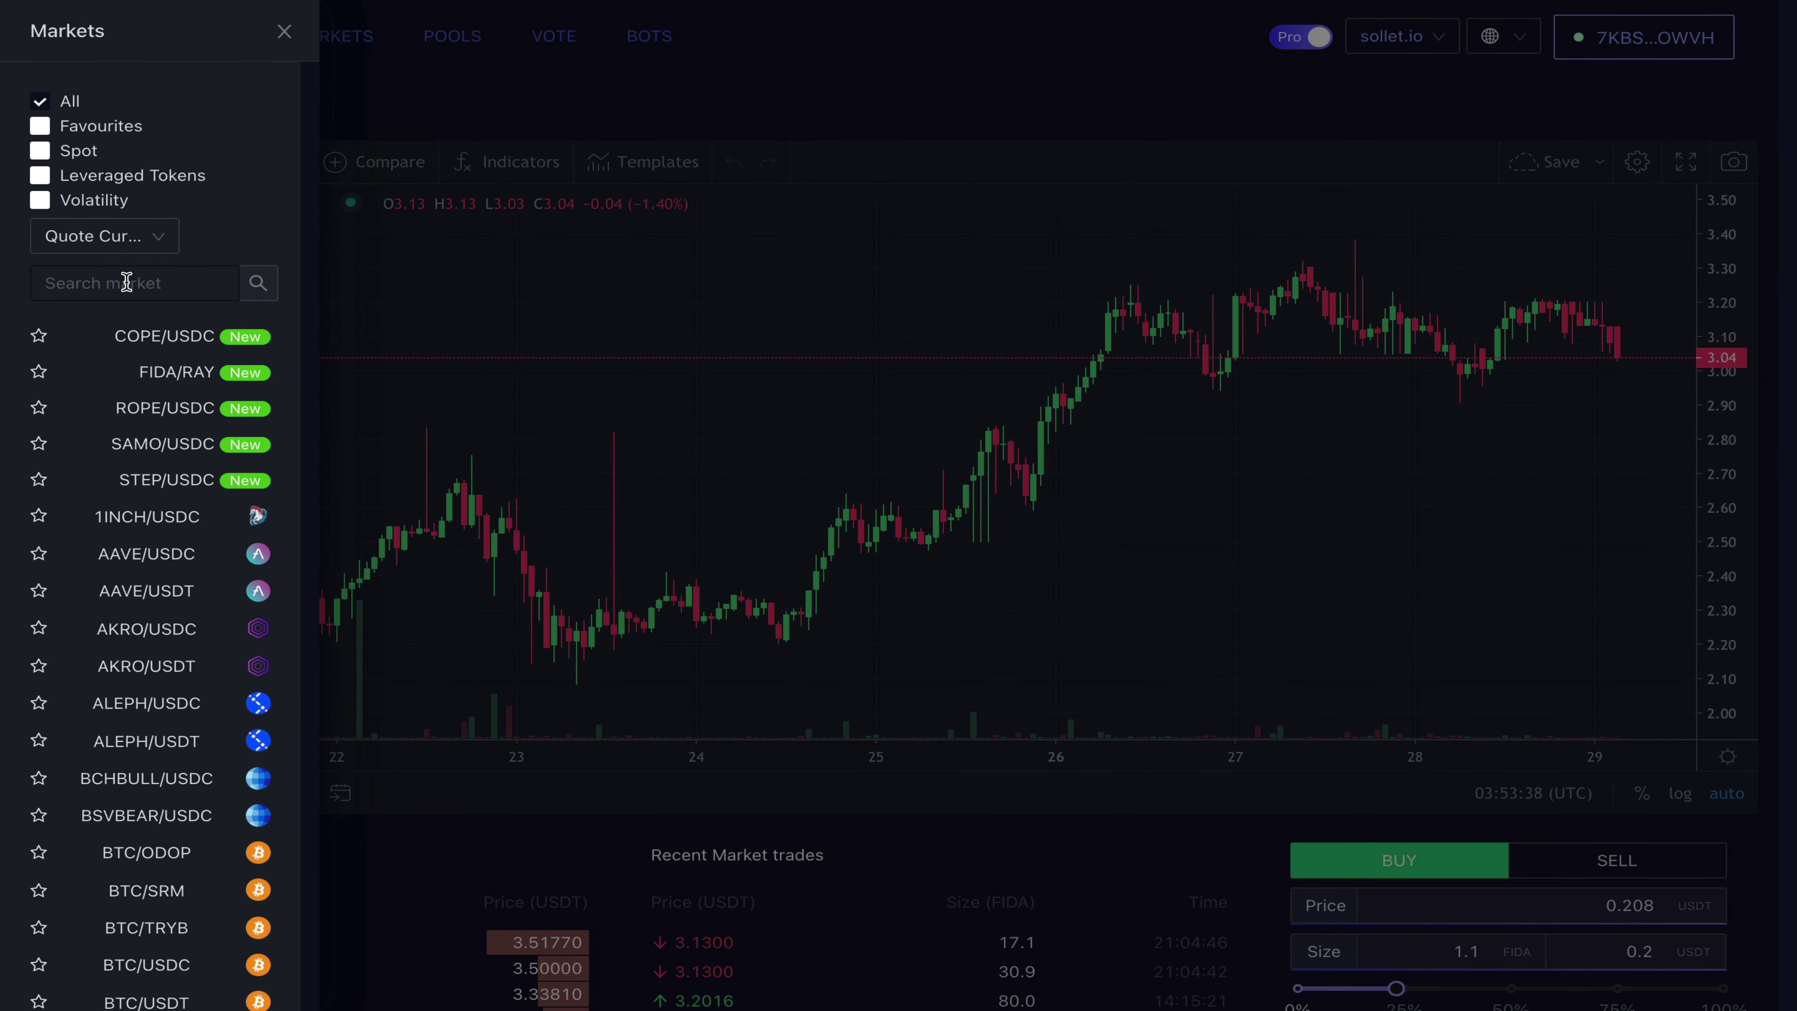
text(sol)
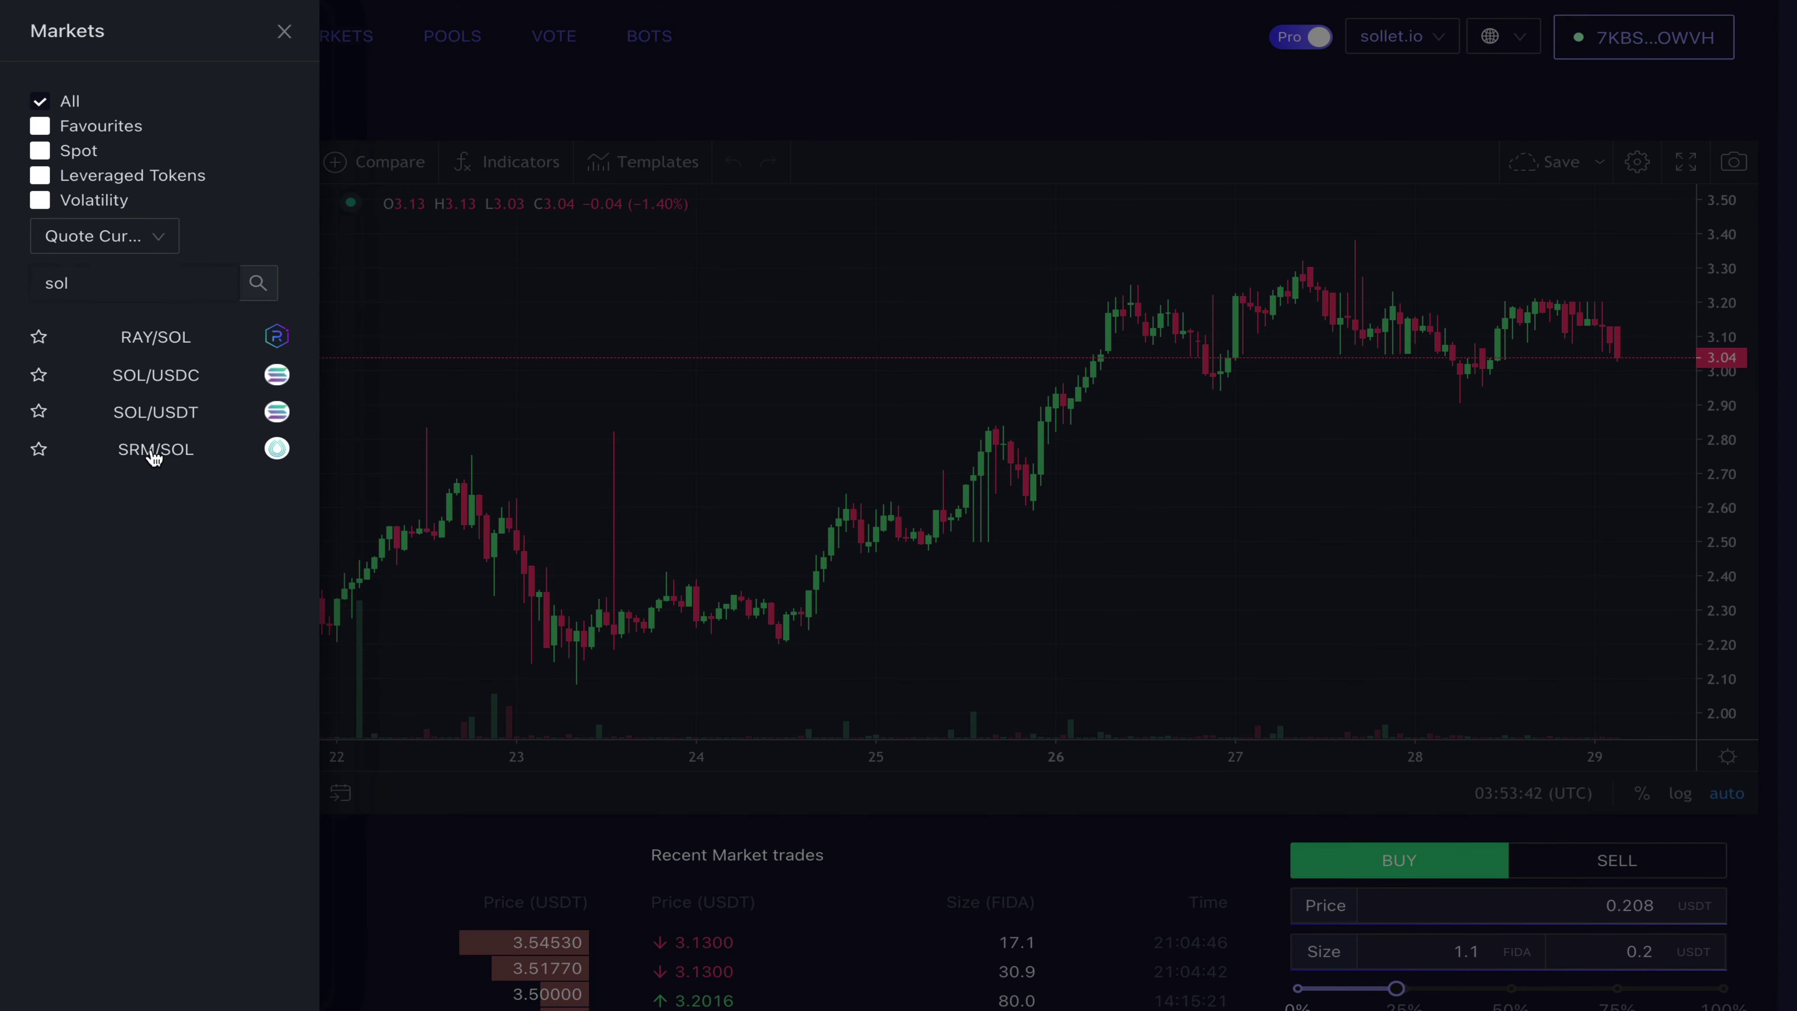
click(155, 453)
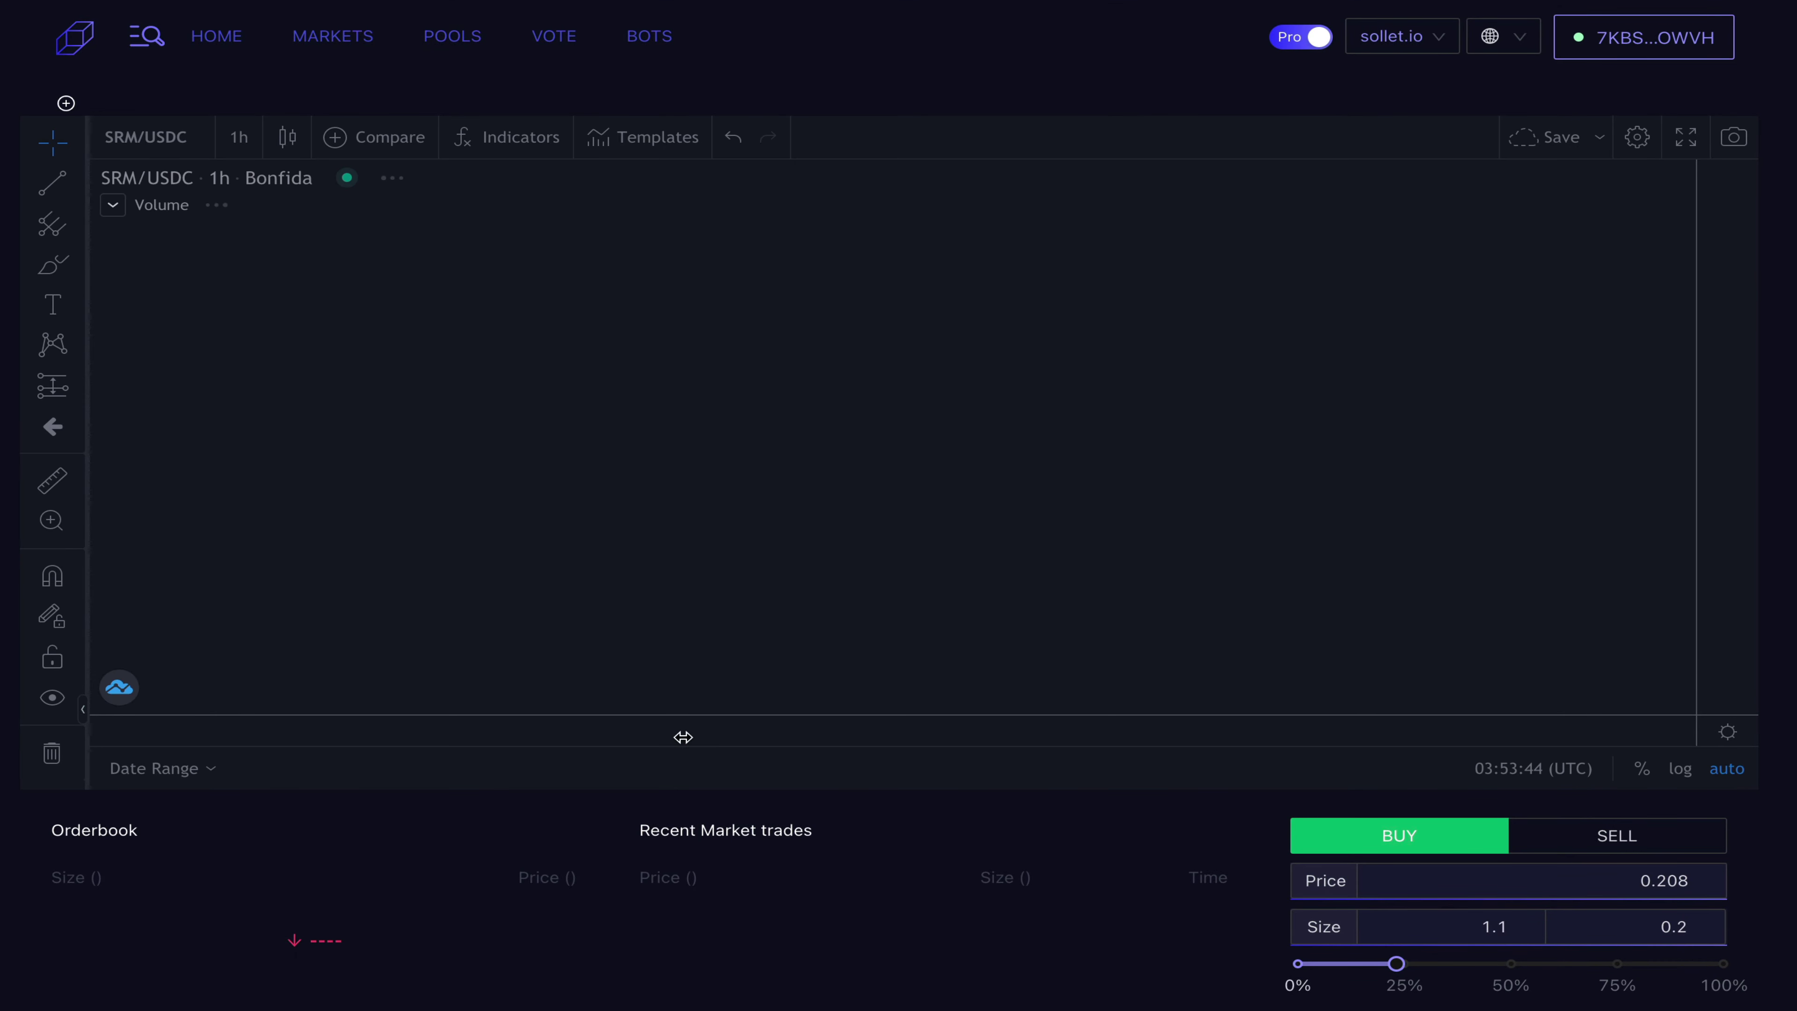
Step: Place a limit buy for 2.3 SRM at 0.208 SOL using the size slider
scroll(918, 822, down, 10)
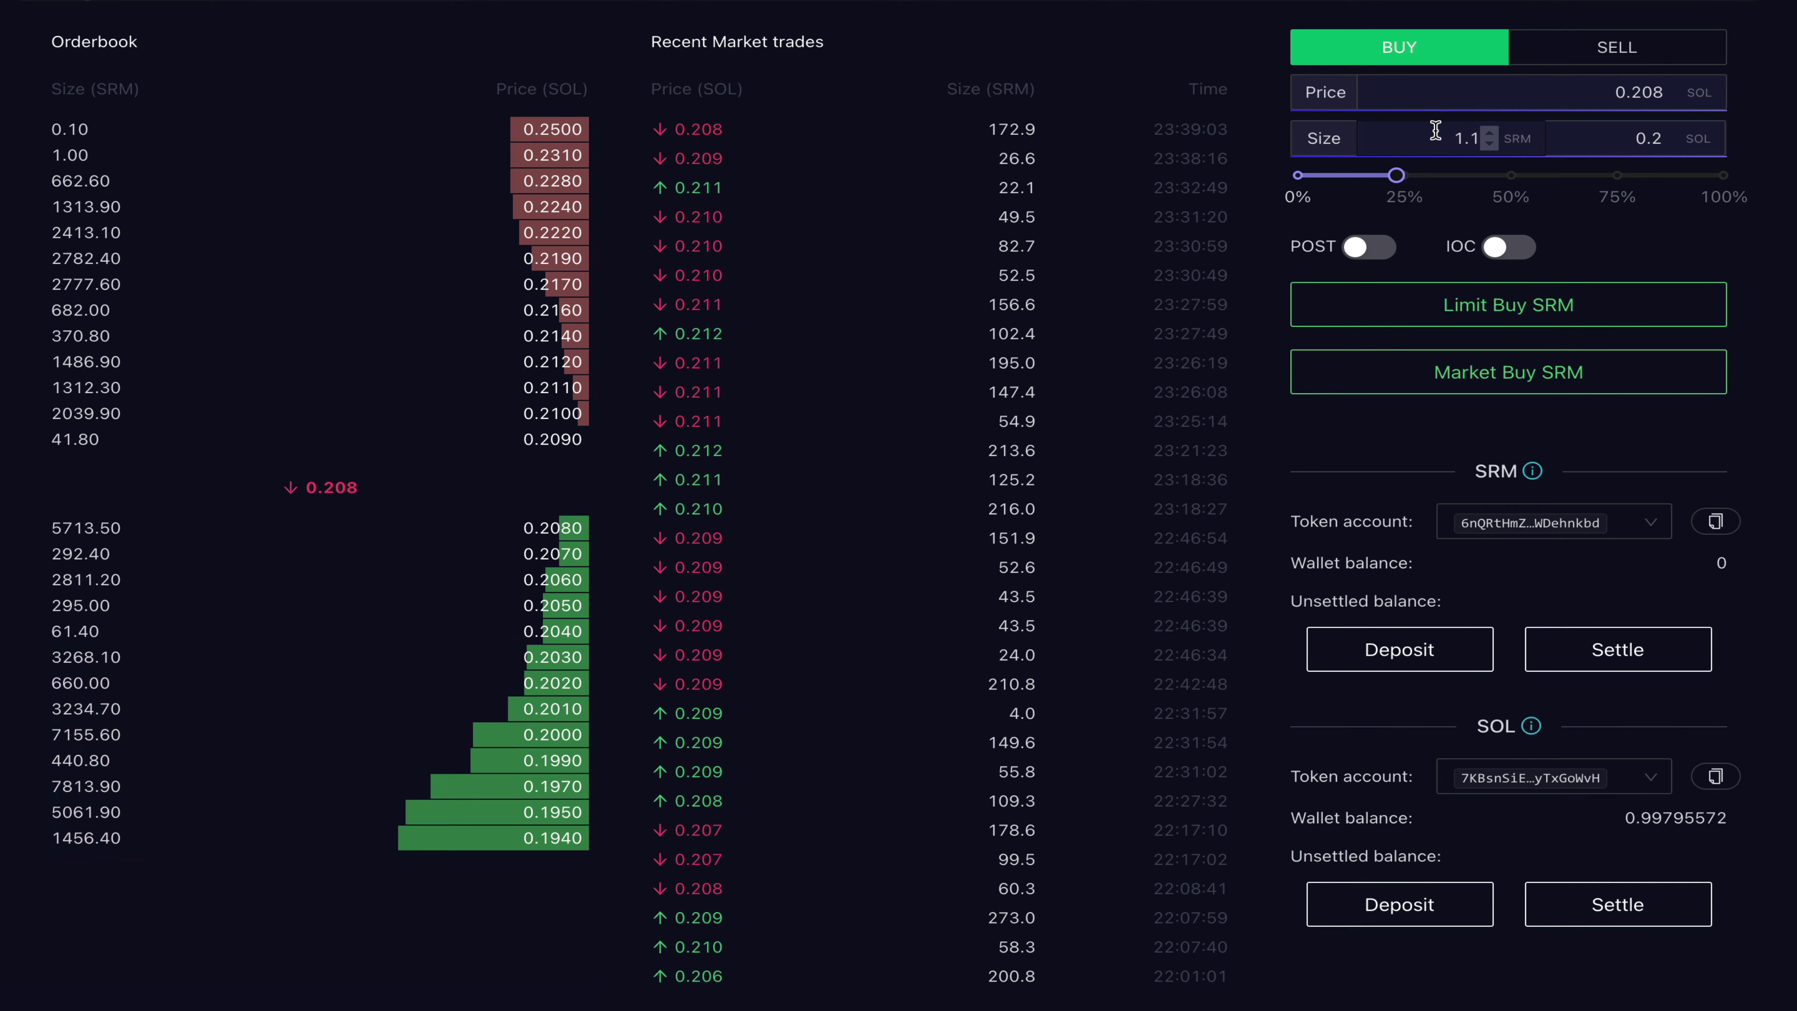
mouse_move(1402, 179)
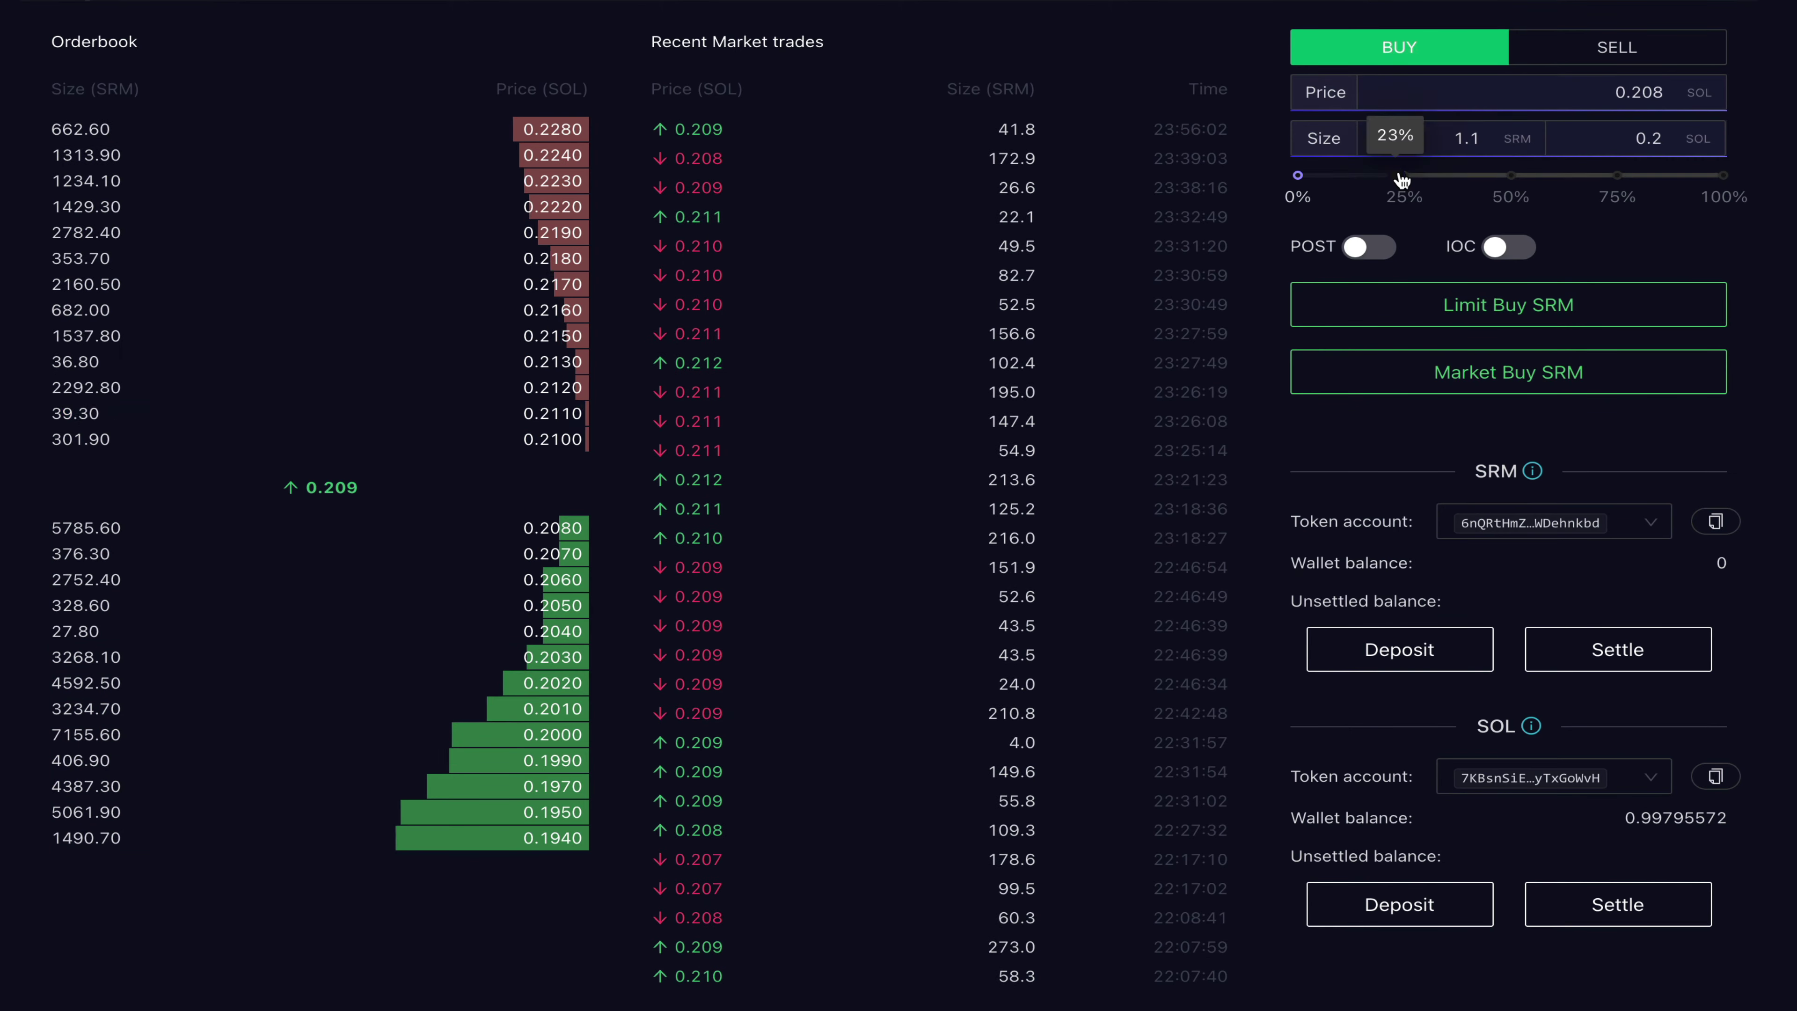
drag(1402, 179, 1515, 181)
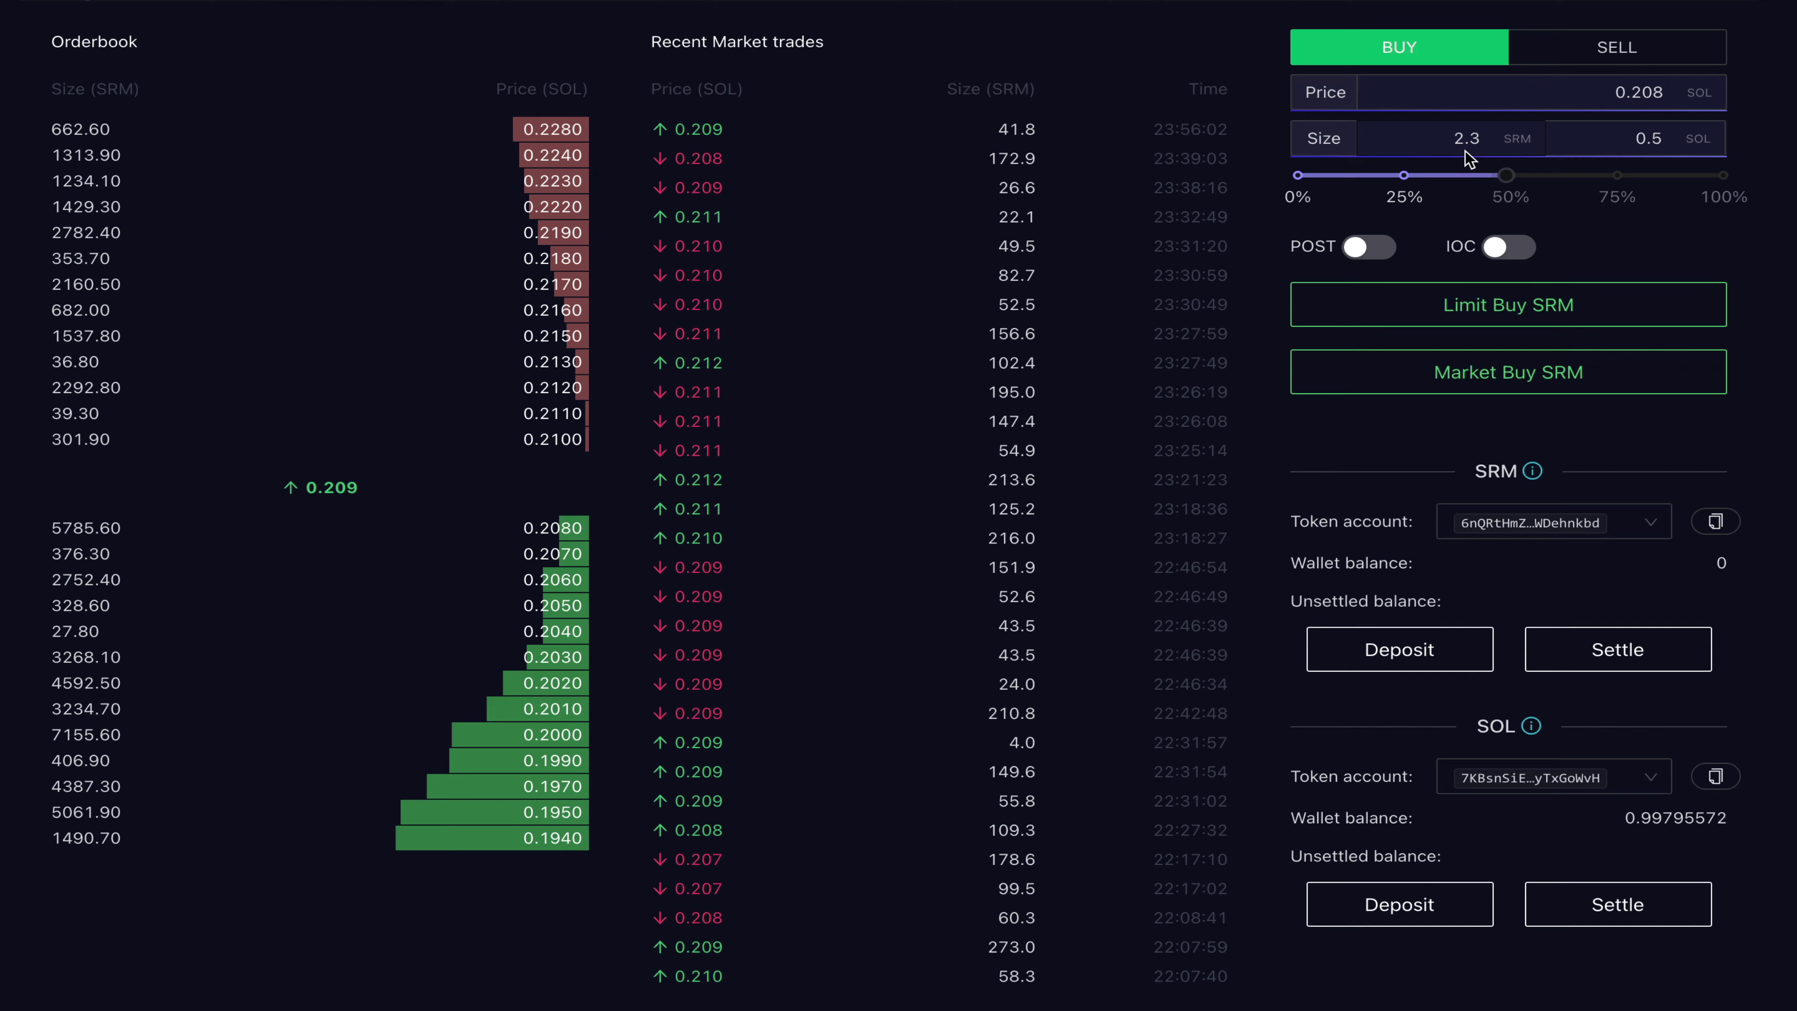
click(1508, 317)
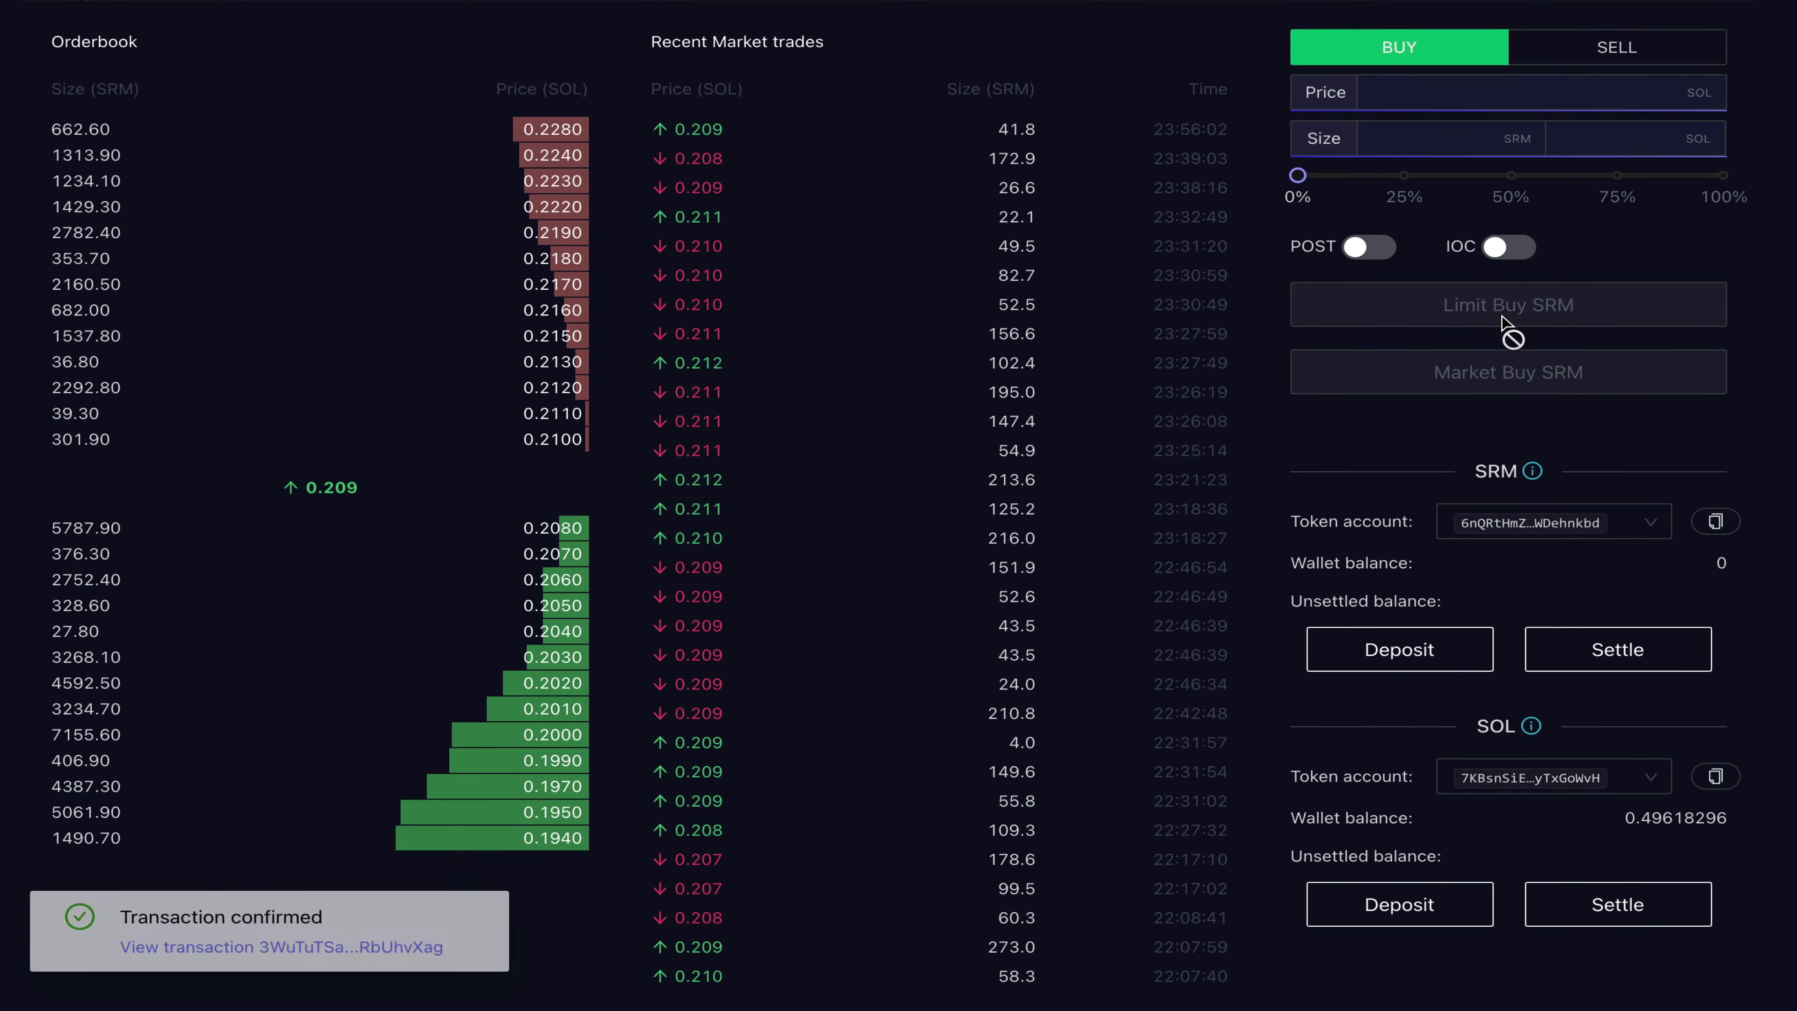
Step: Check the SRM/SOL fill in Recent Trade History, then view the SRM and SOL balances
scroll(1147, 773, down, 5)
scroll(1300, 838, down, 1)
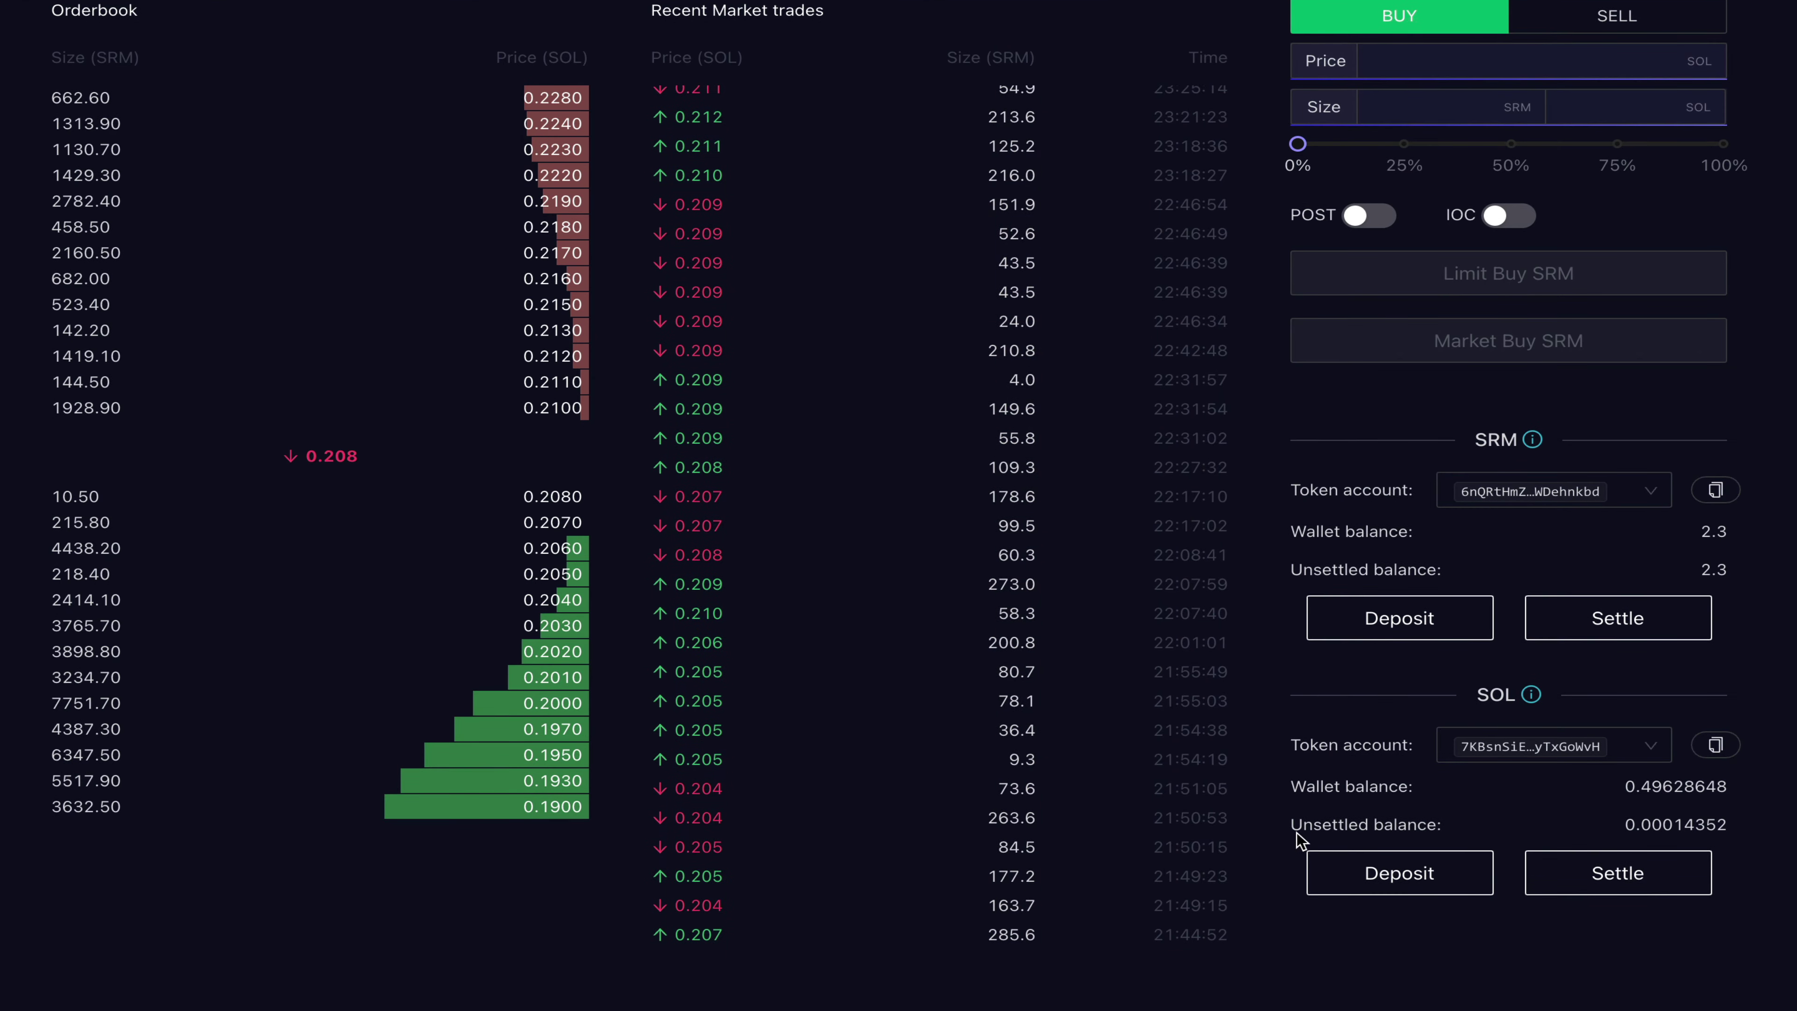
scroll(1301, 838, down, 5)
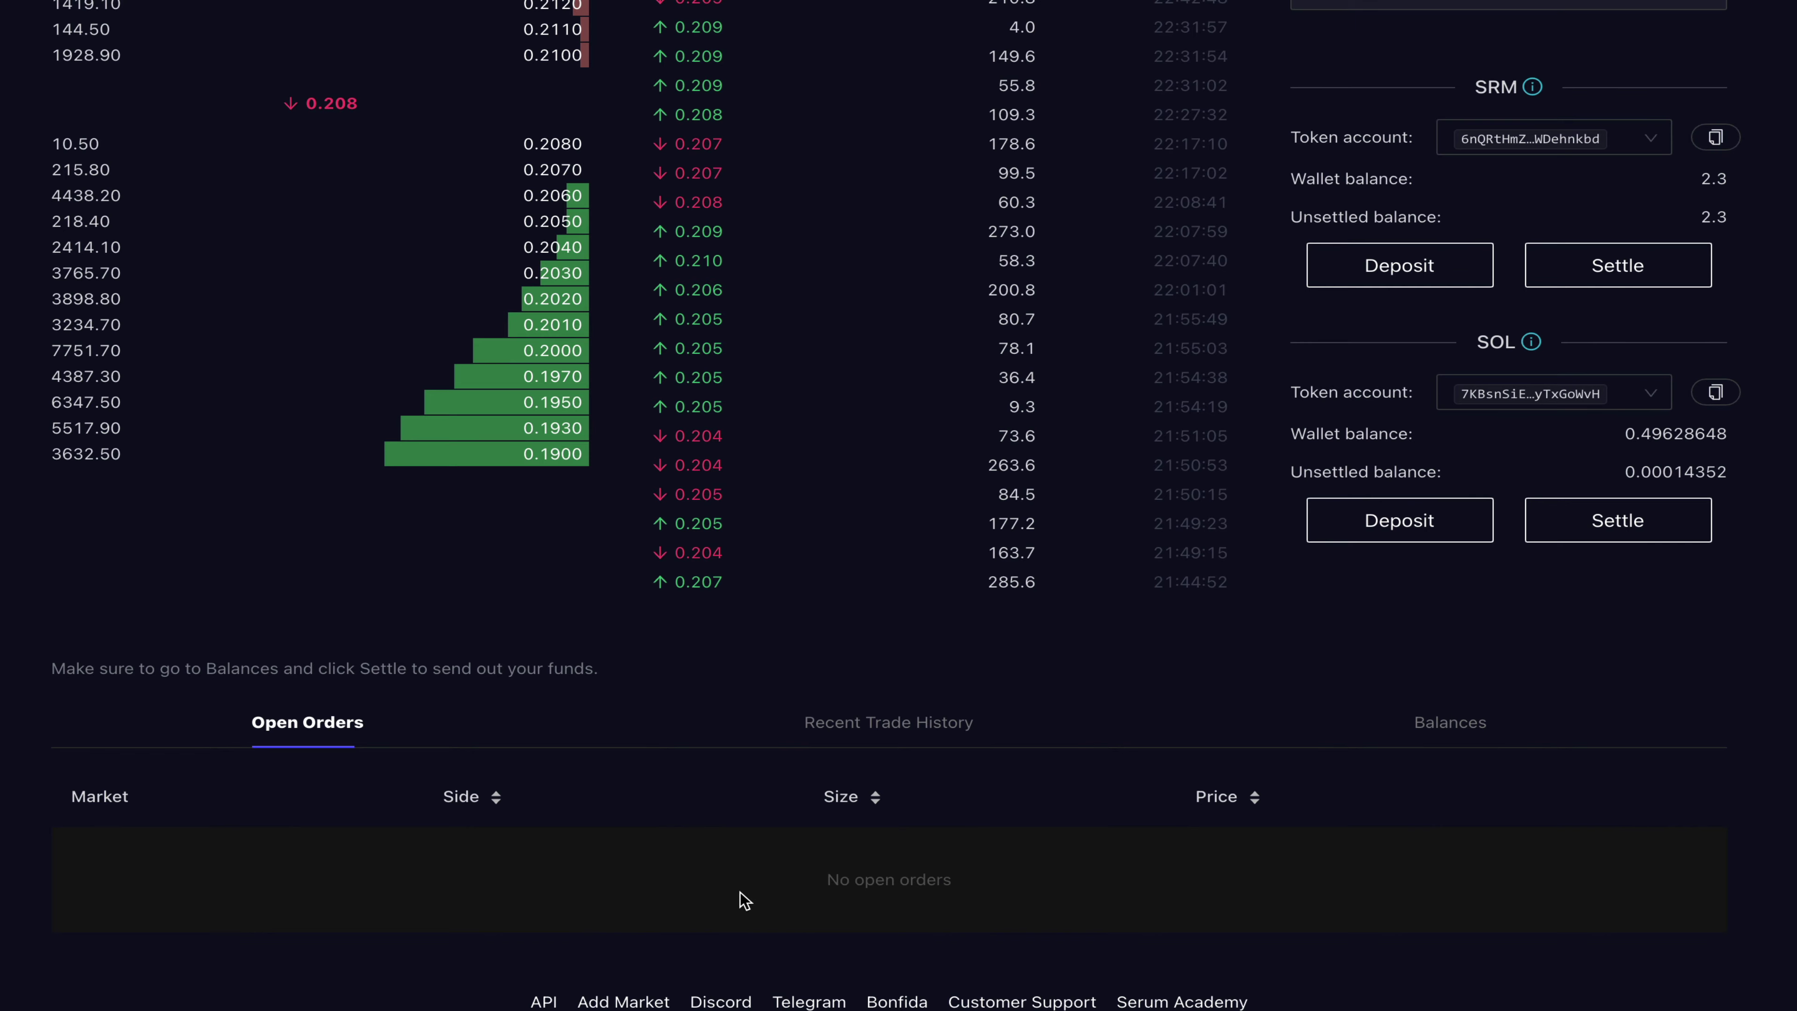
click(885, 735)
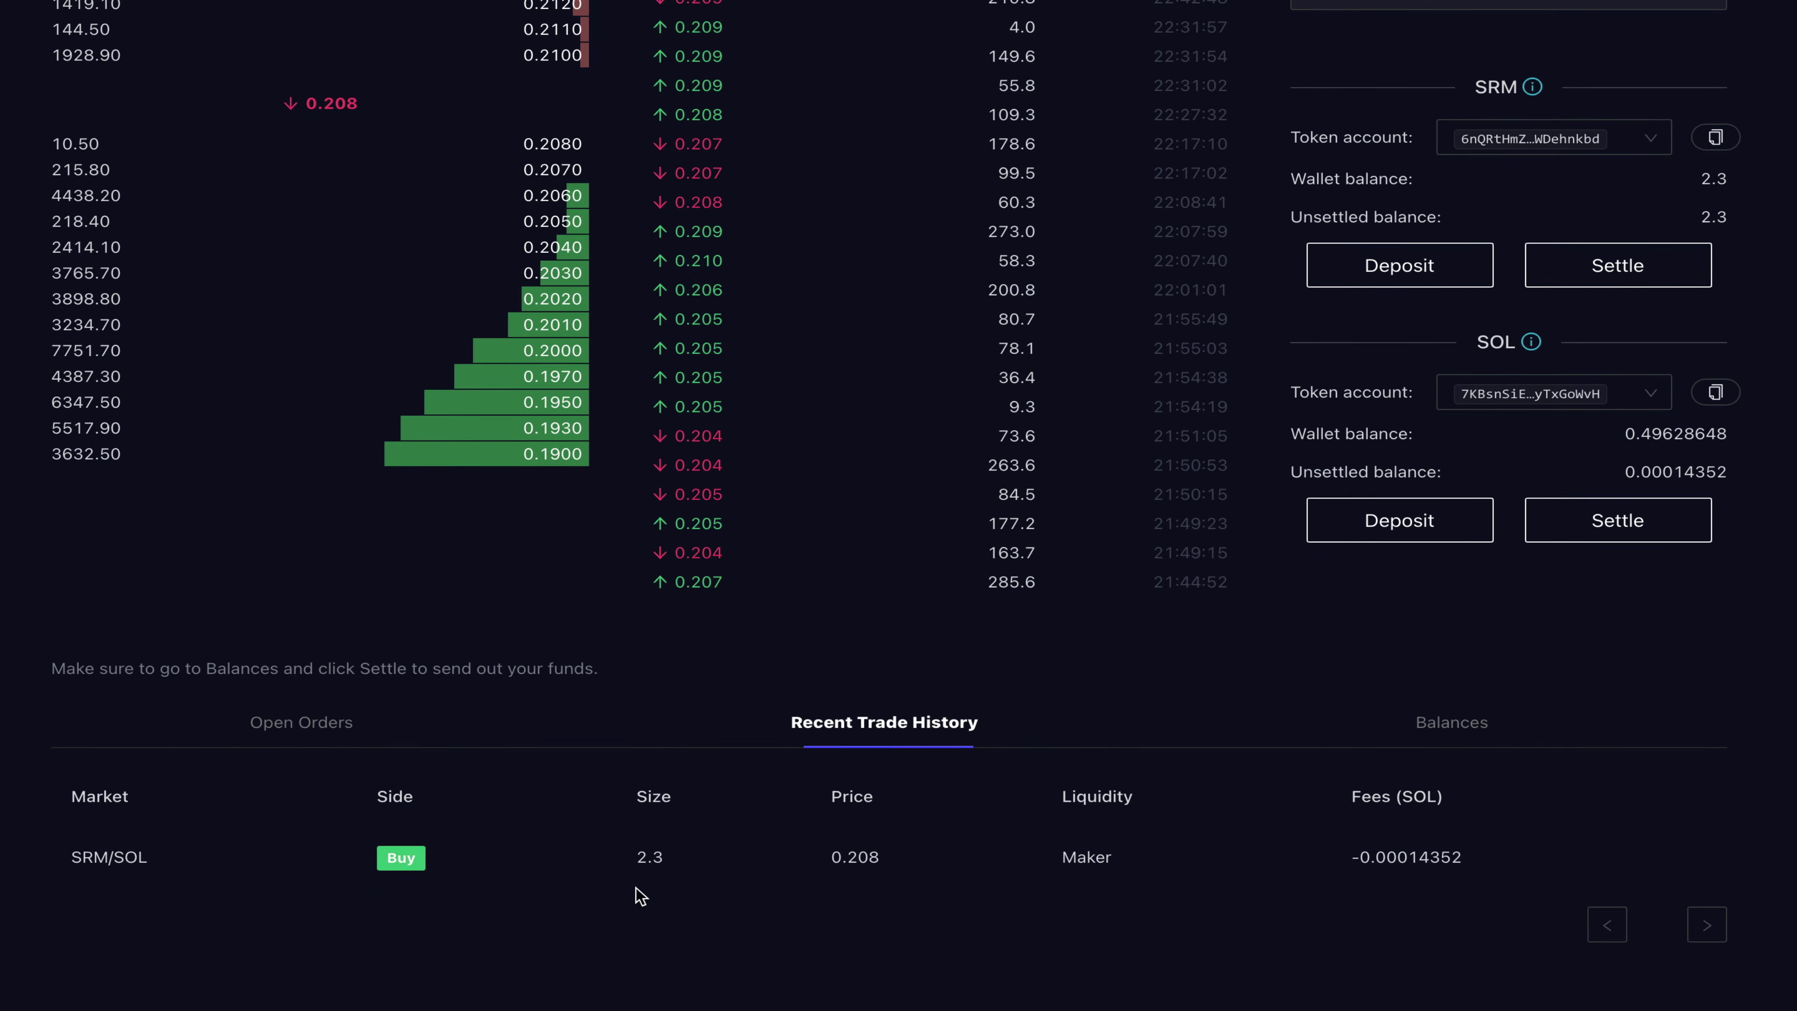
click(1429, 738)
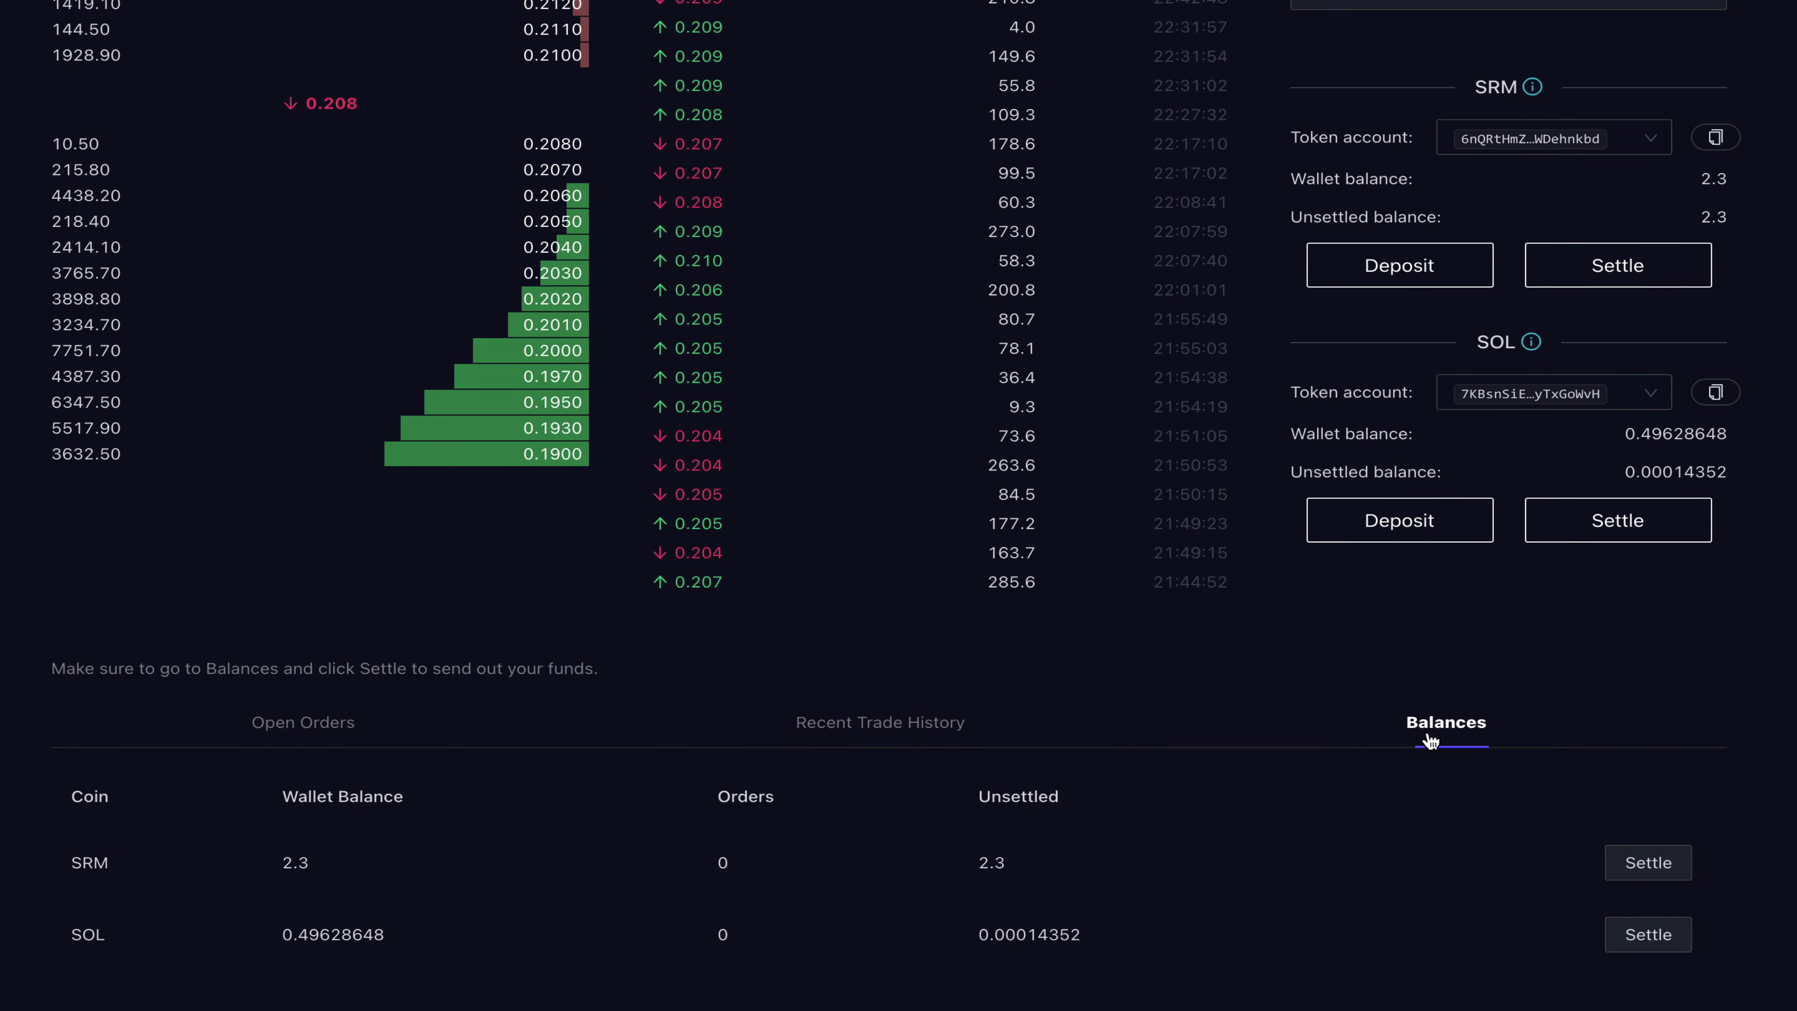
scroll(524, 881, down, 1)
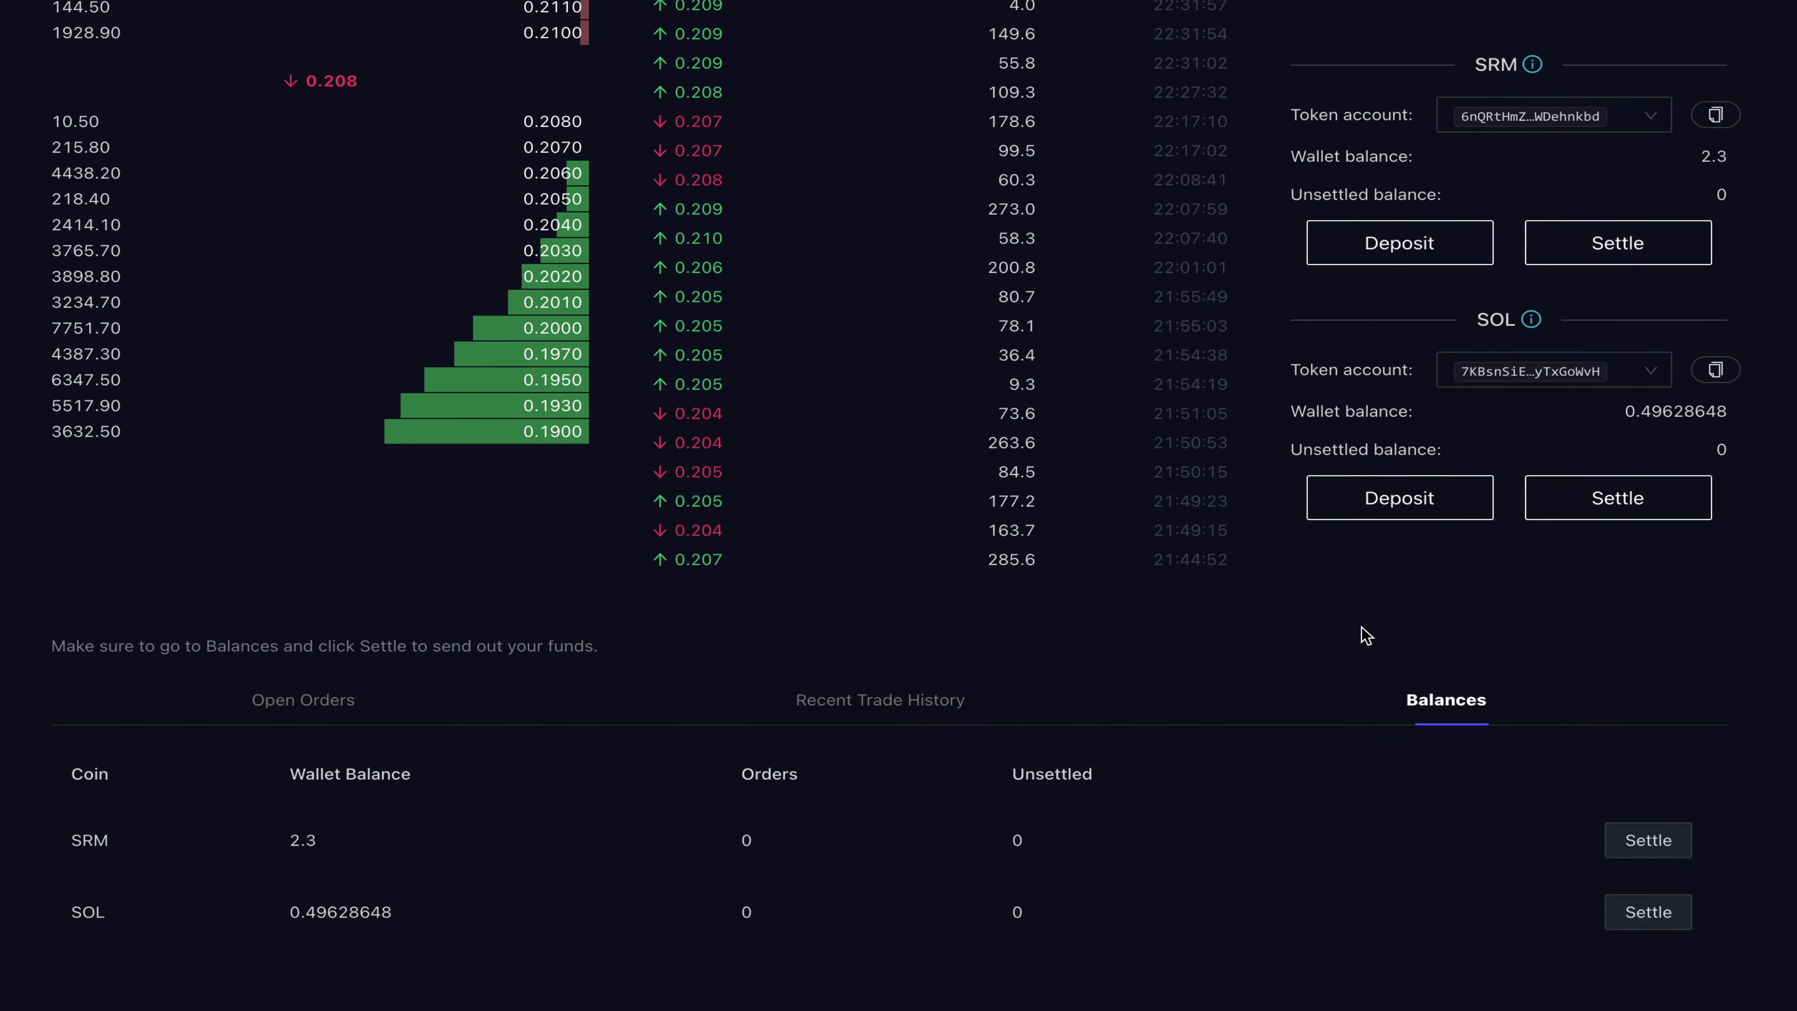
Step: Settle the bought SRM and leftover SOL into the wallet, then move to Sollet
scroll(1365, 635, up, 1)
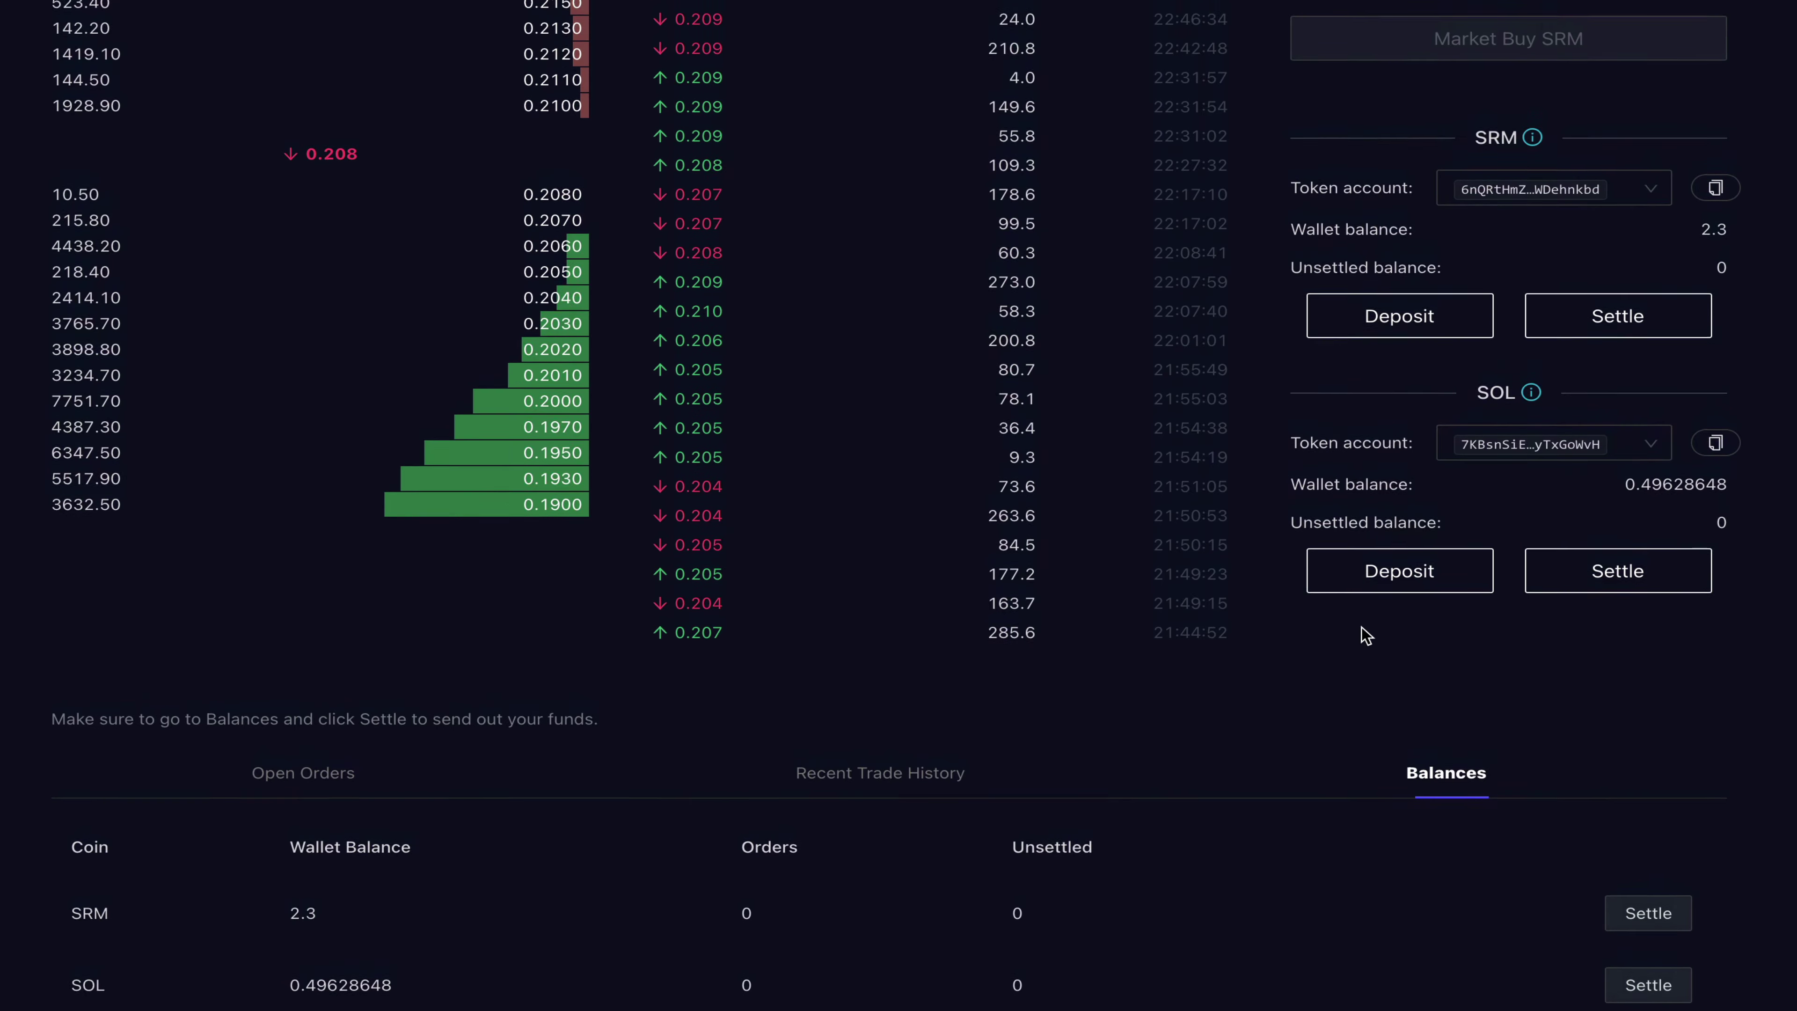
click(1607, 332)
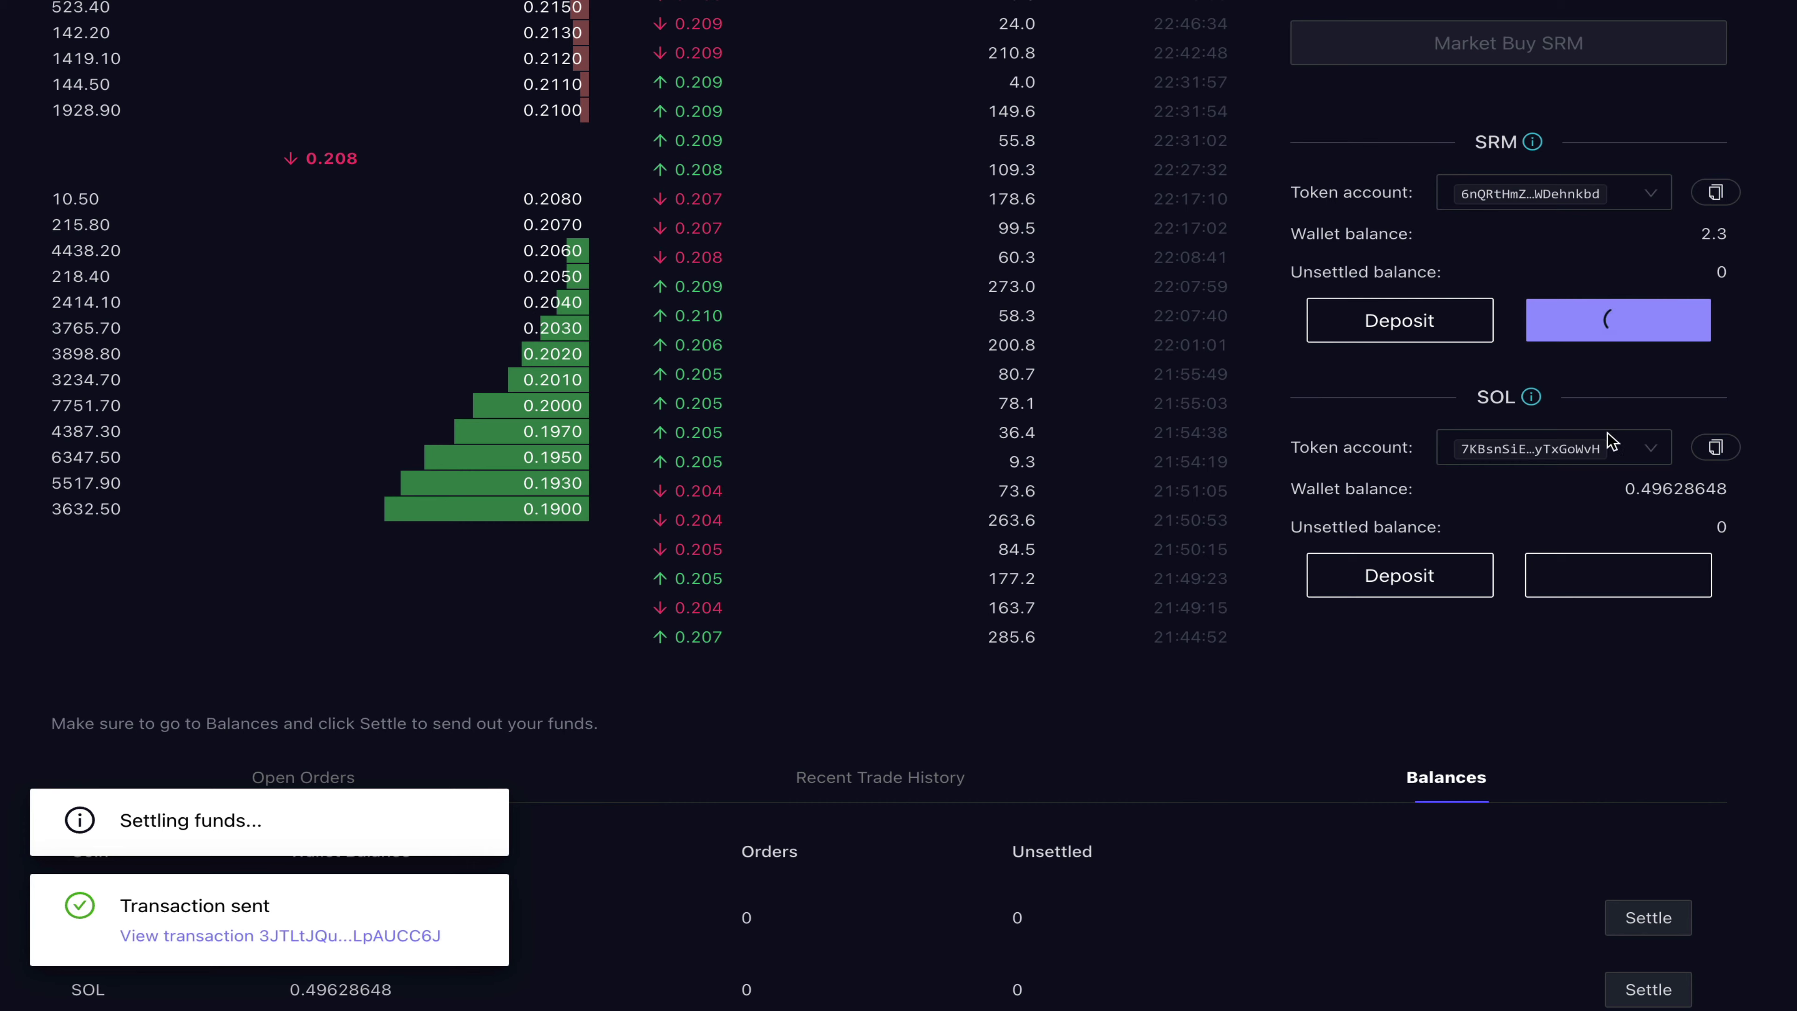
click(1618, 577)
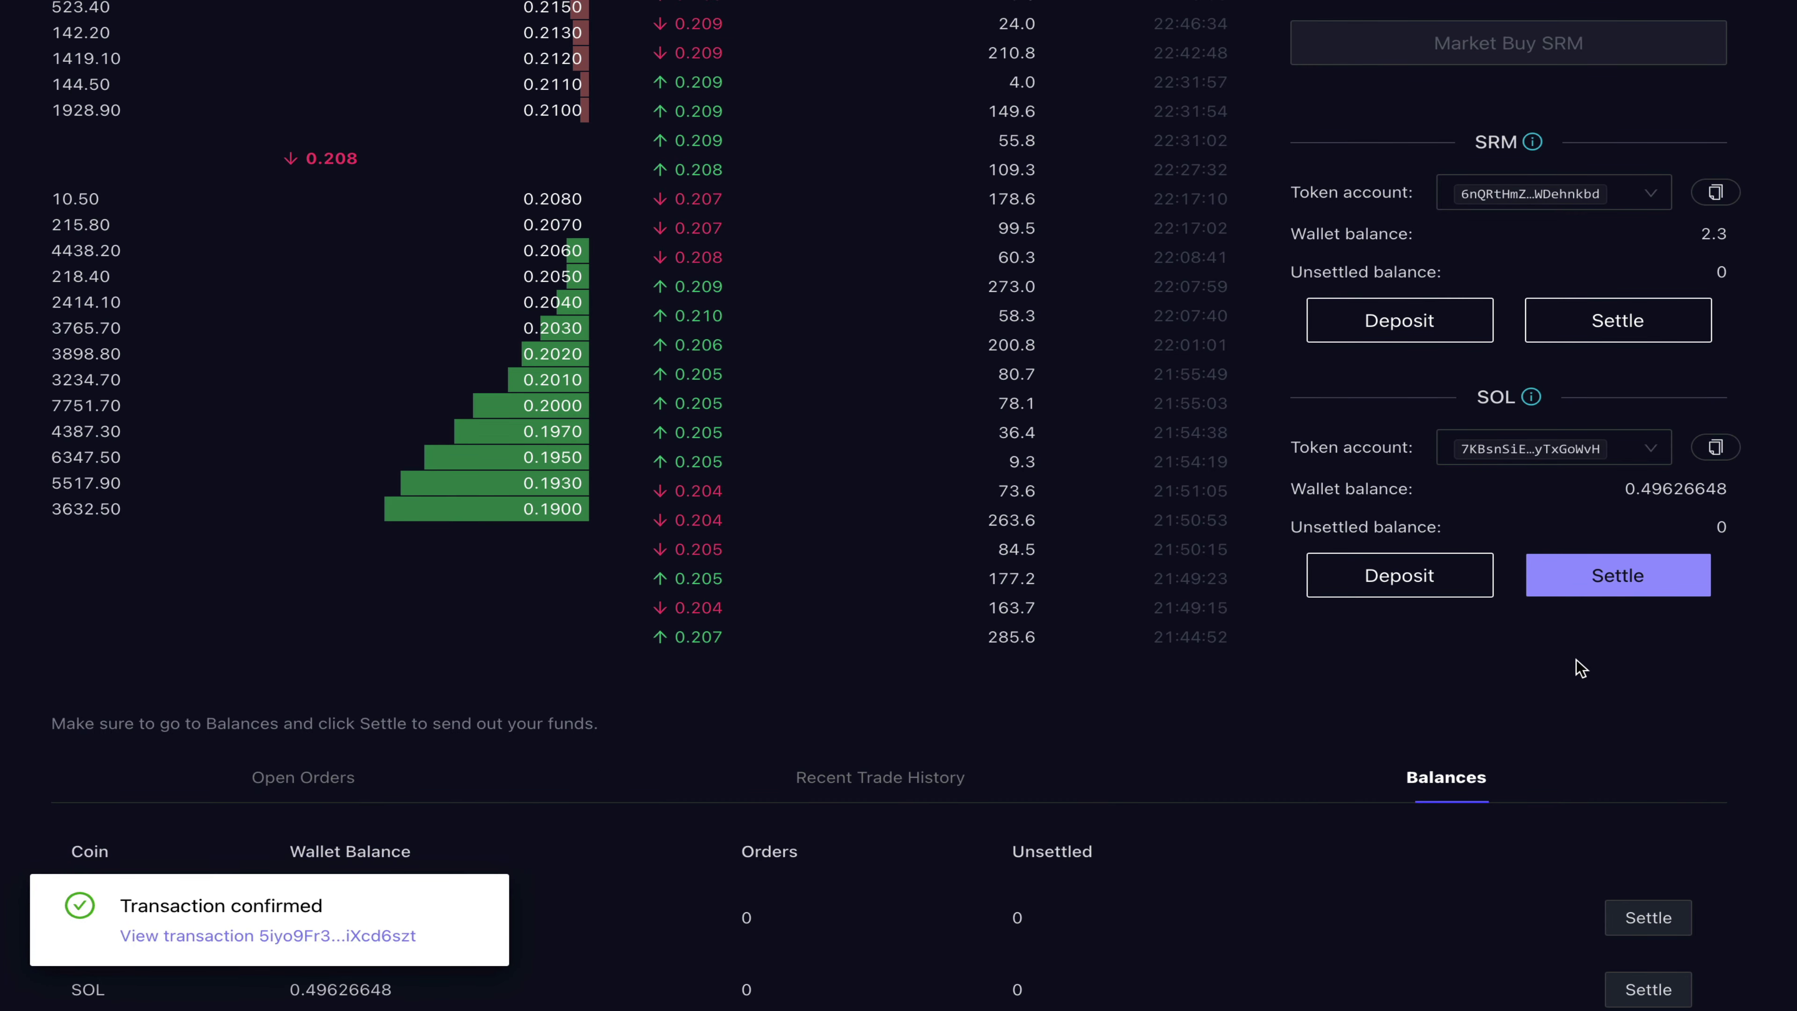
key(ctrl+Right)
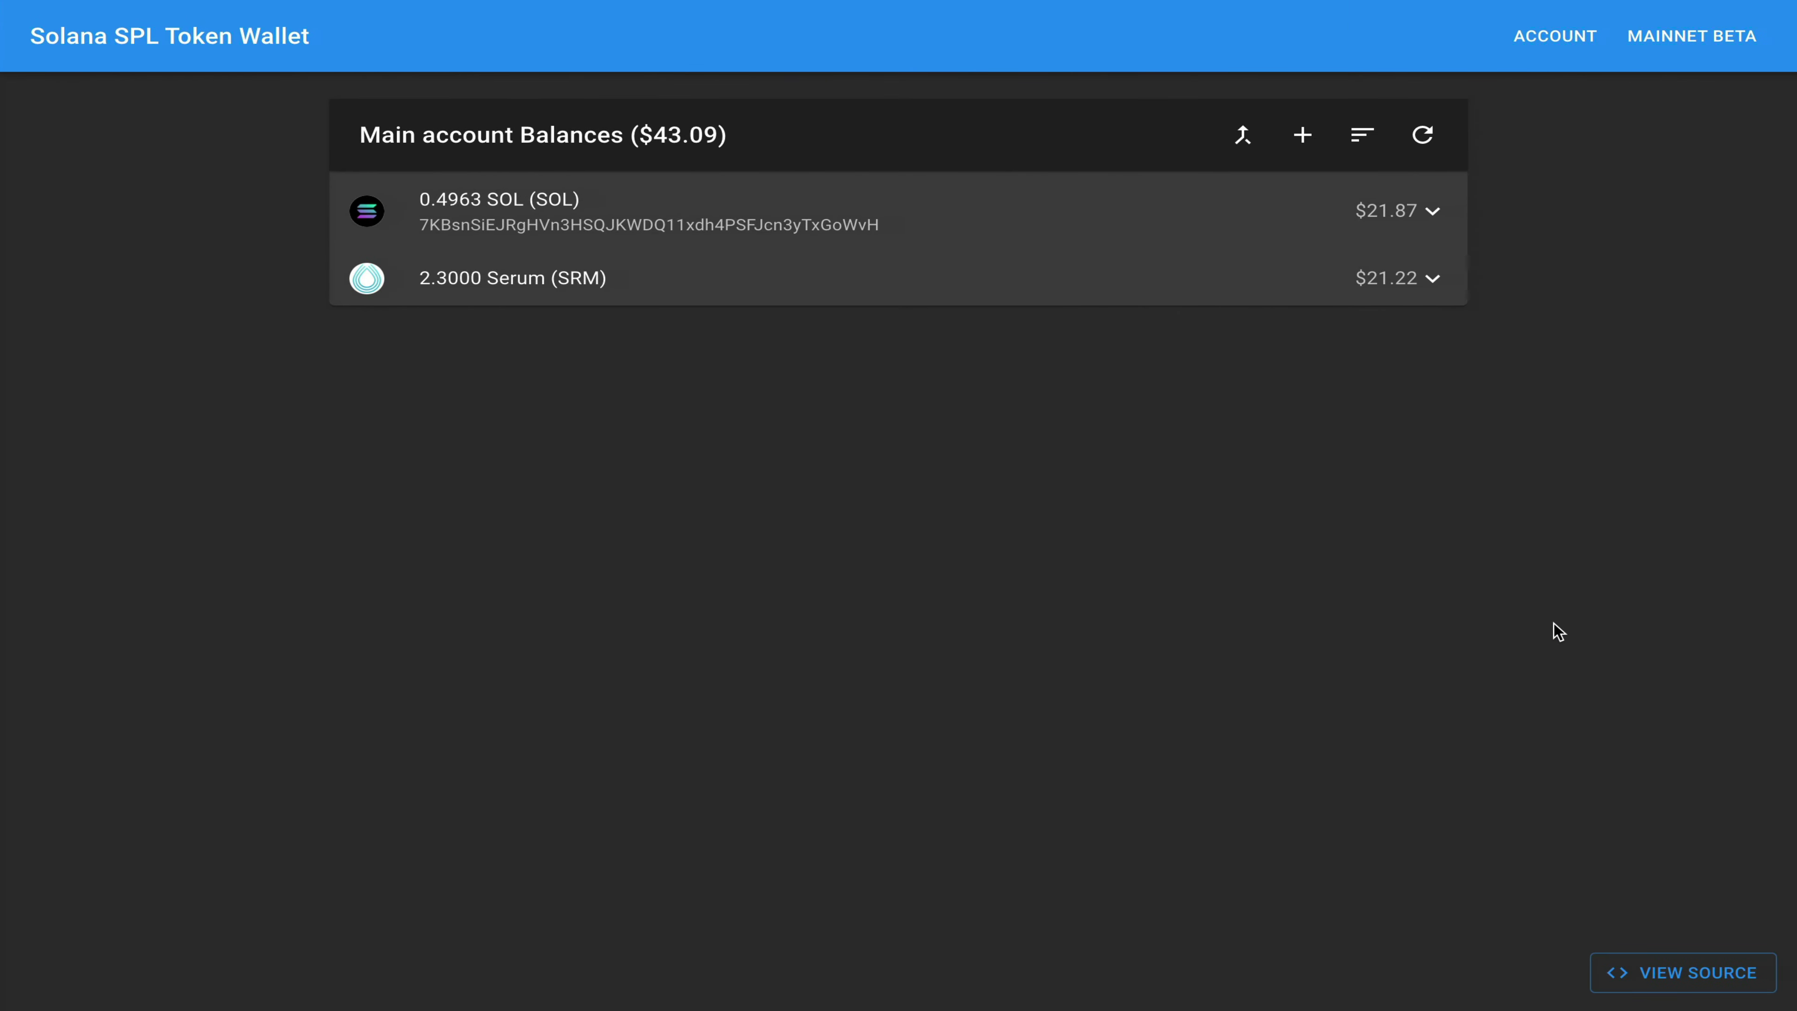
Step: Refresh Sollet's main account balances to show 2.3000 SRM and 0.4963 SOL
click(1423, 134)
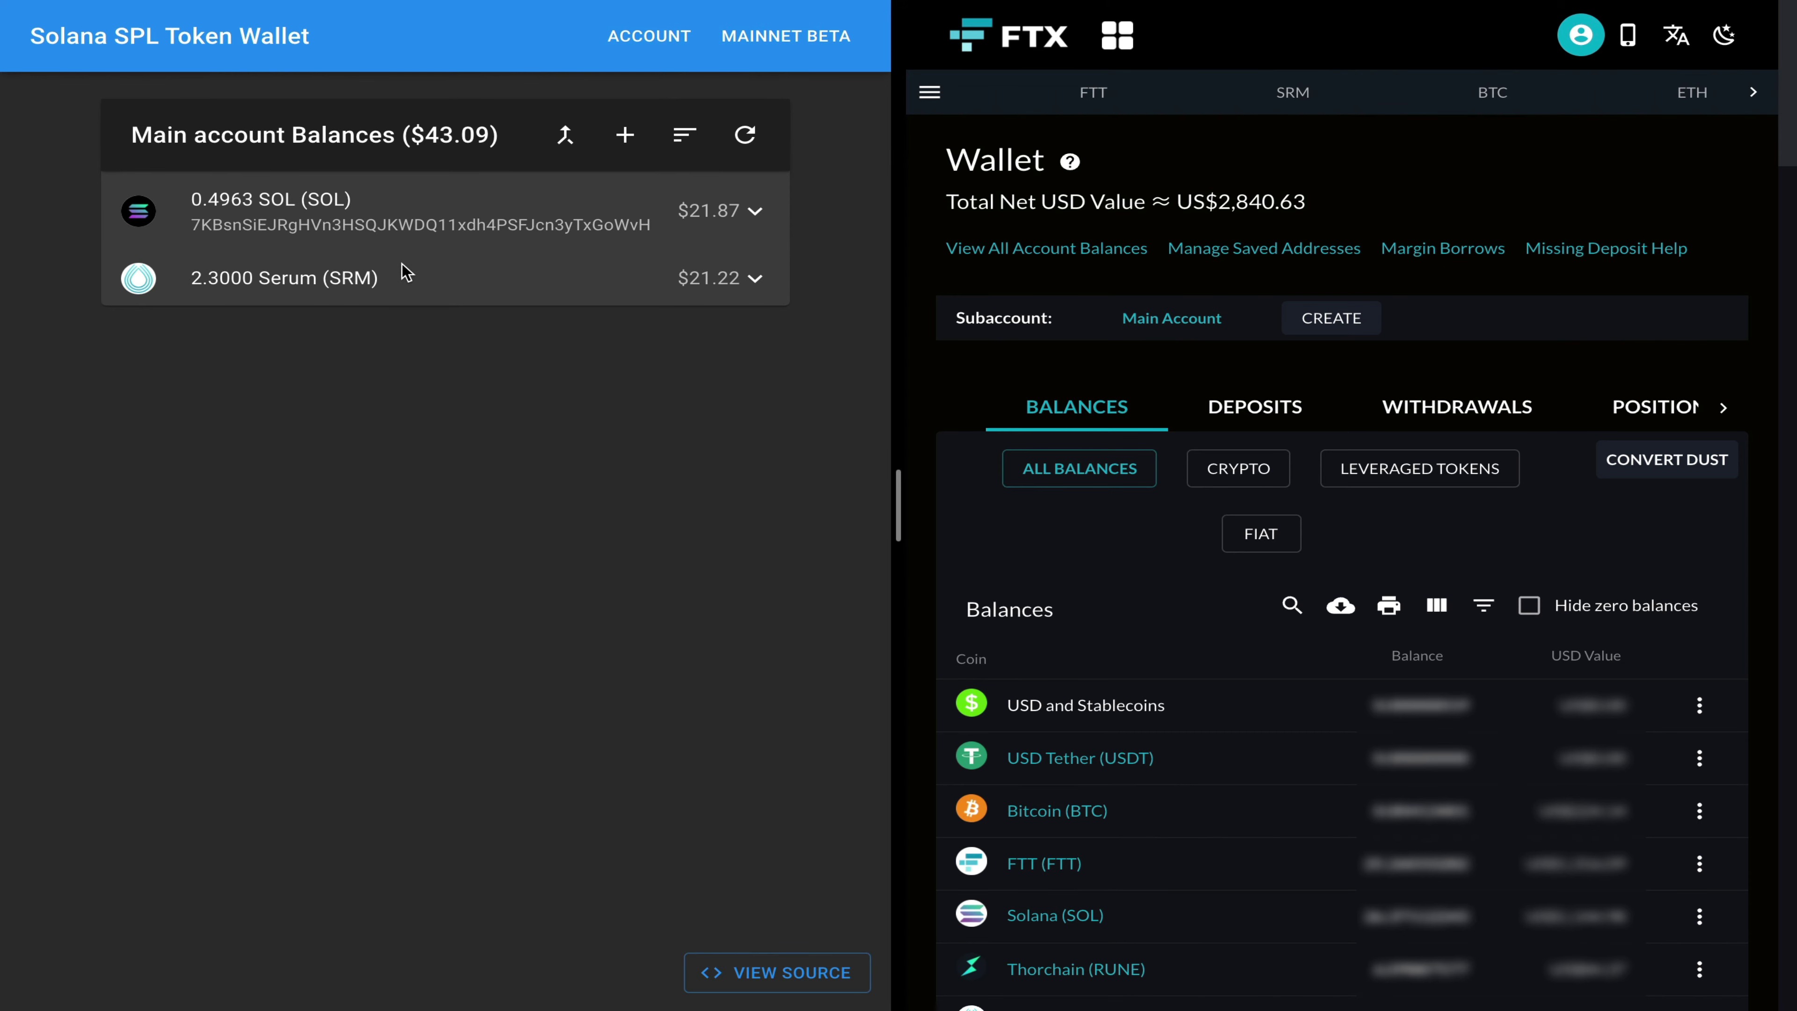
Step: Start an SRM send in Sollet and copy FTX's SPL deposit address for SRM
click(682, 283)
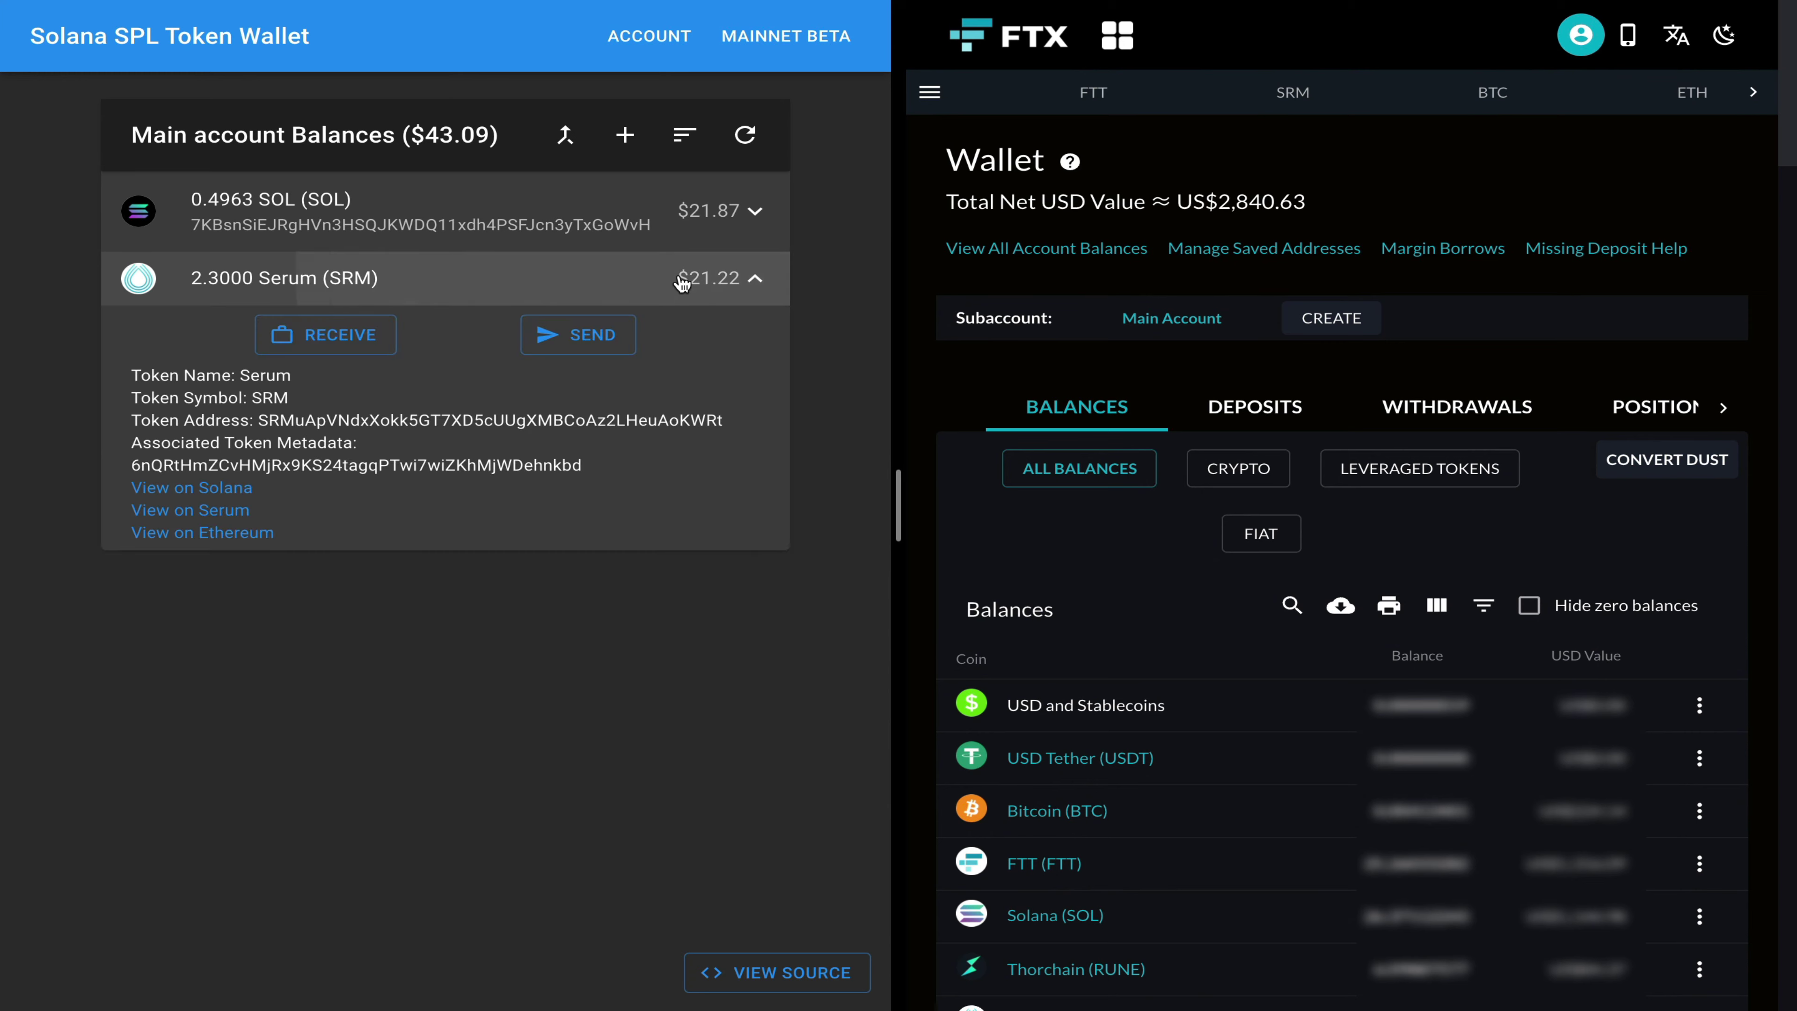
click(532, 340)
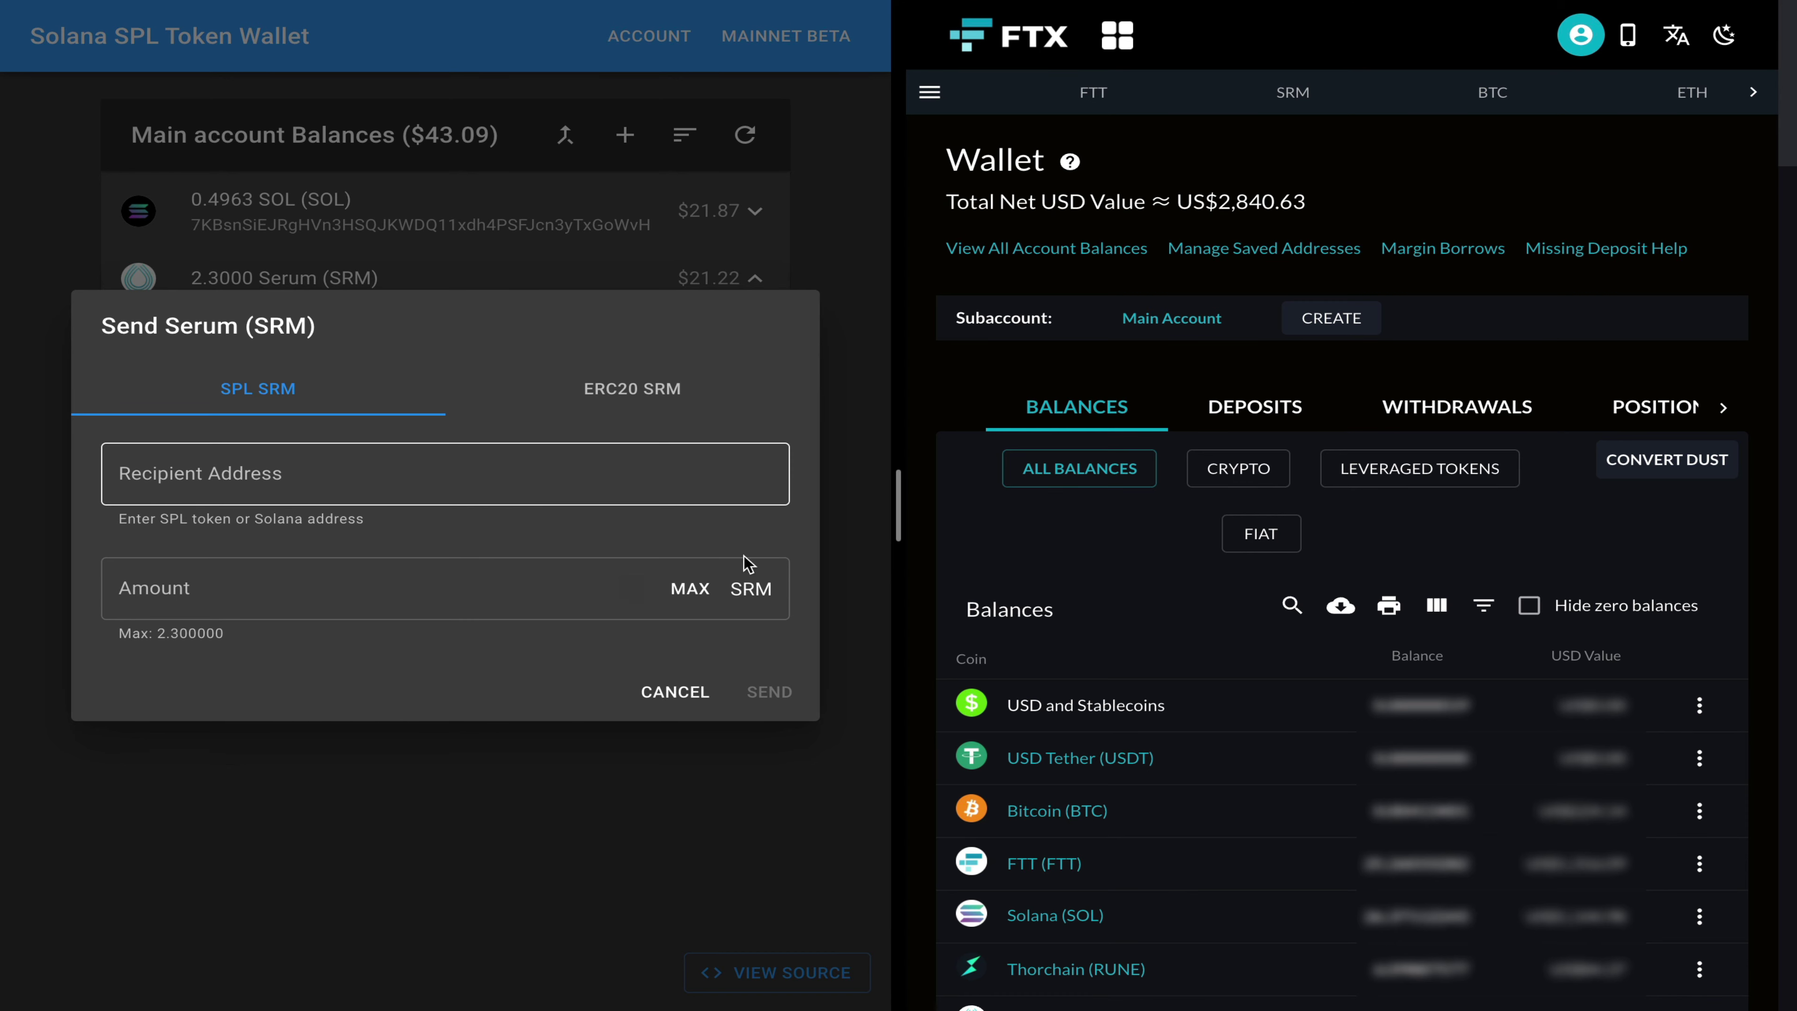
scroll(1003, 672, down, 5)
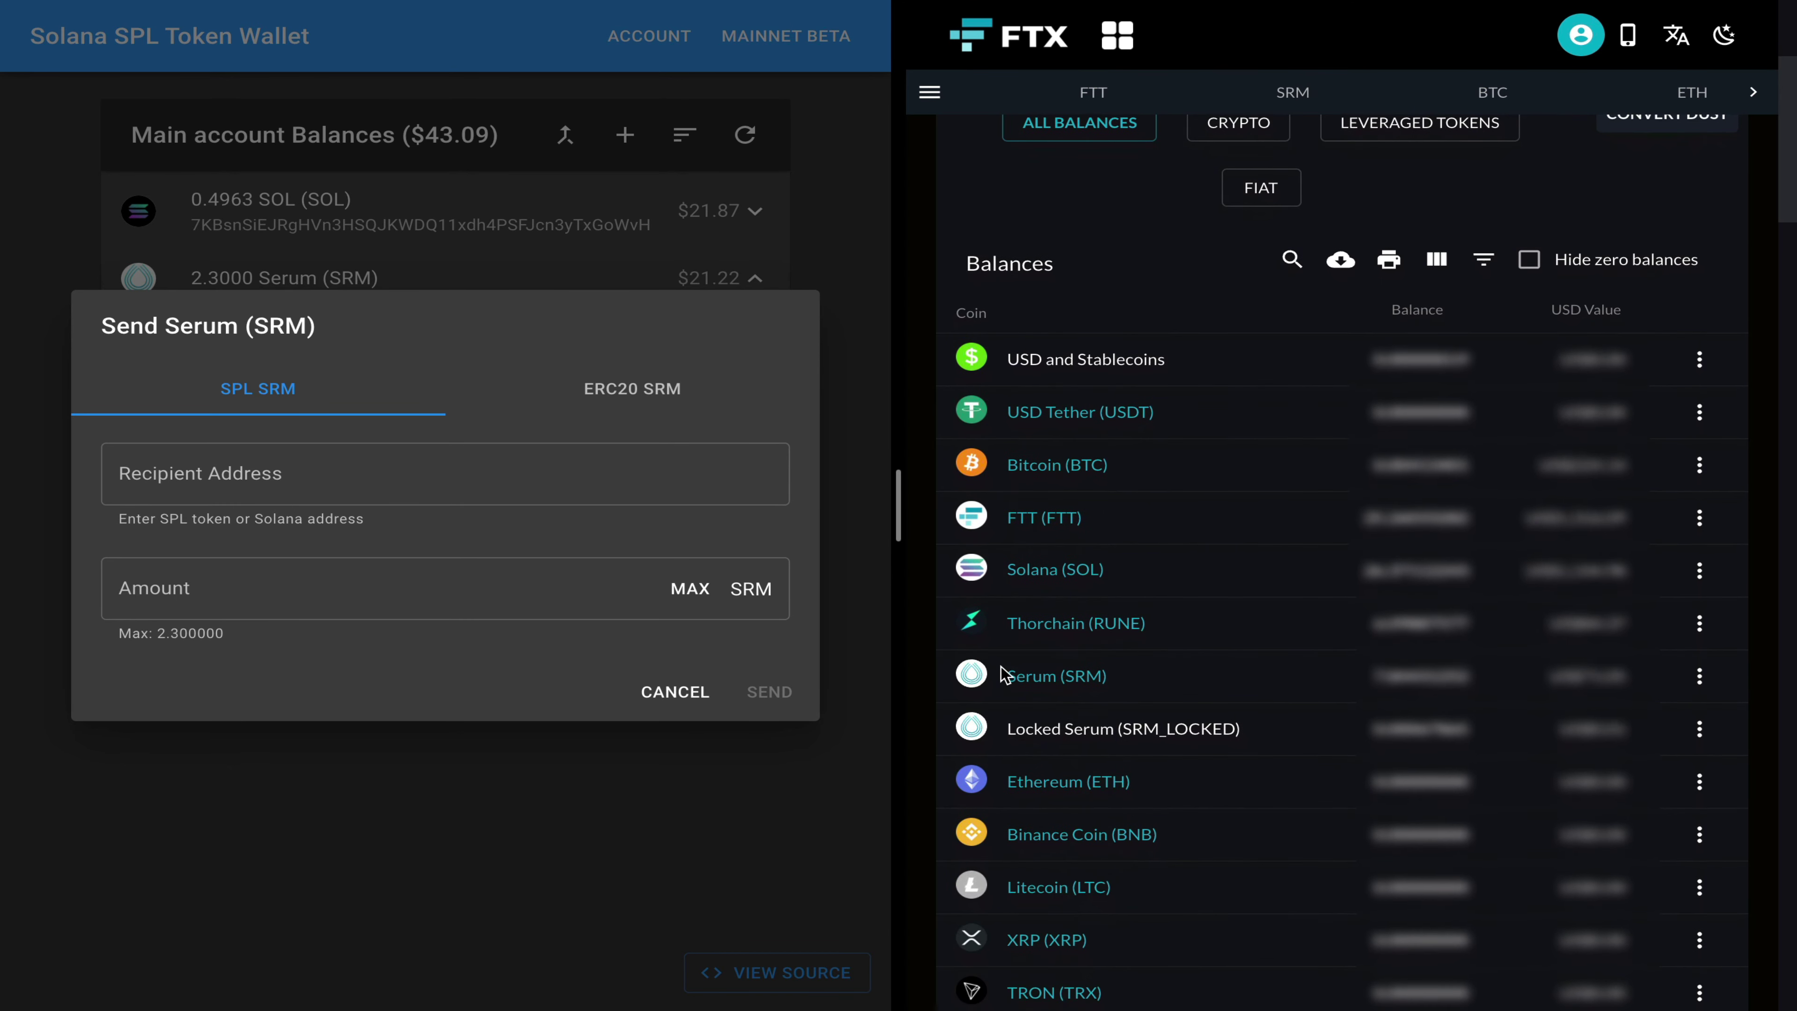
click(1700, 681)
click(1703, 684)
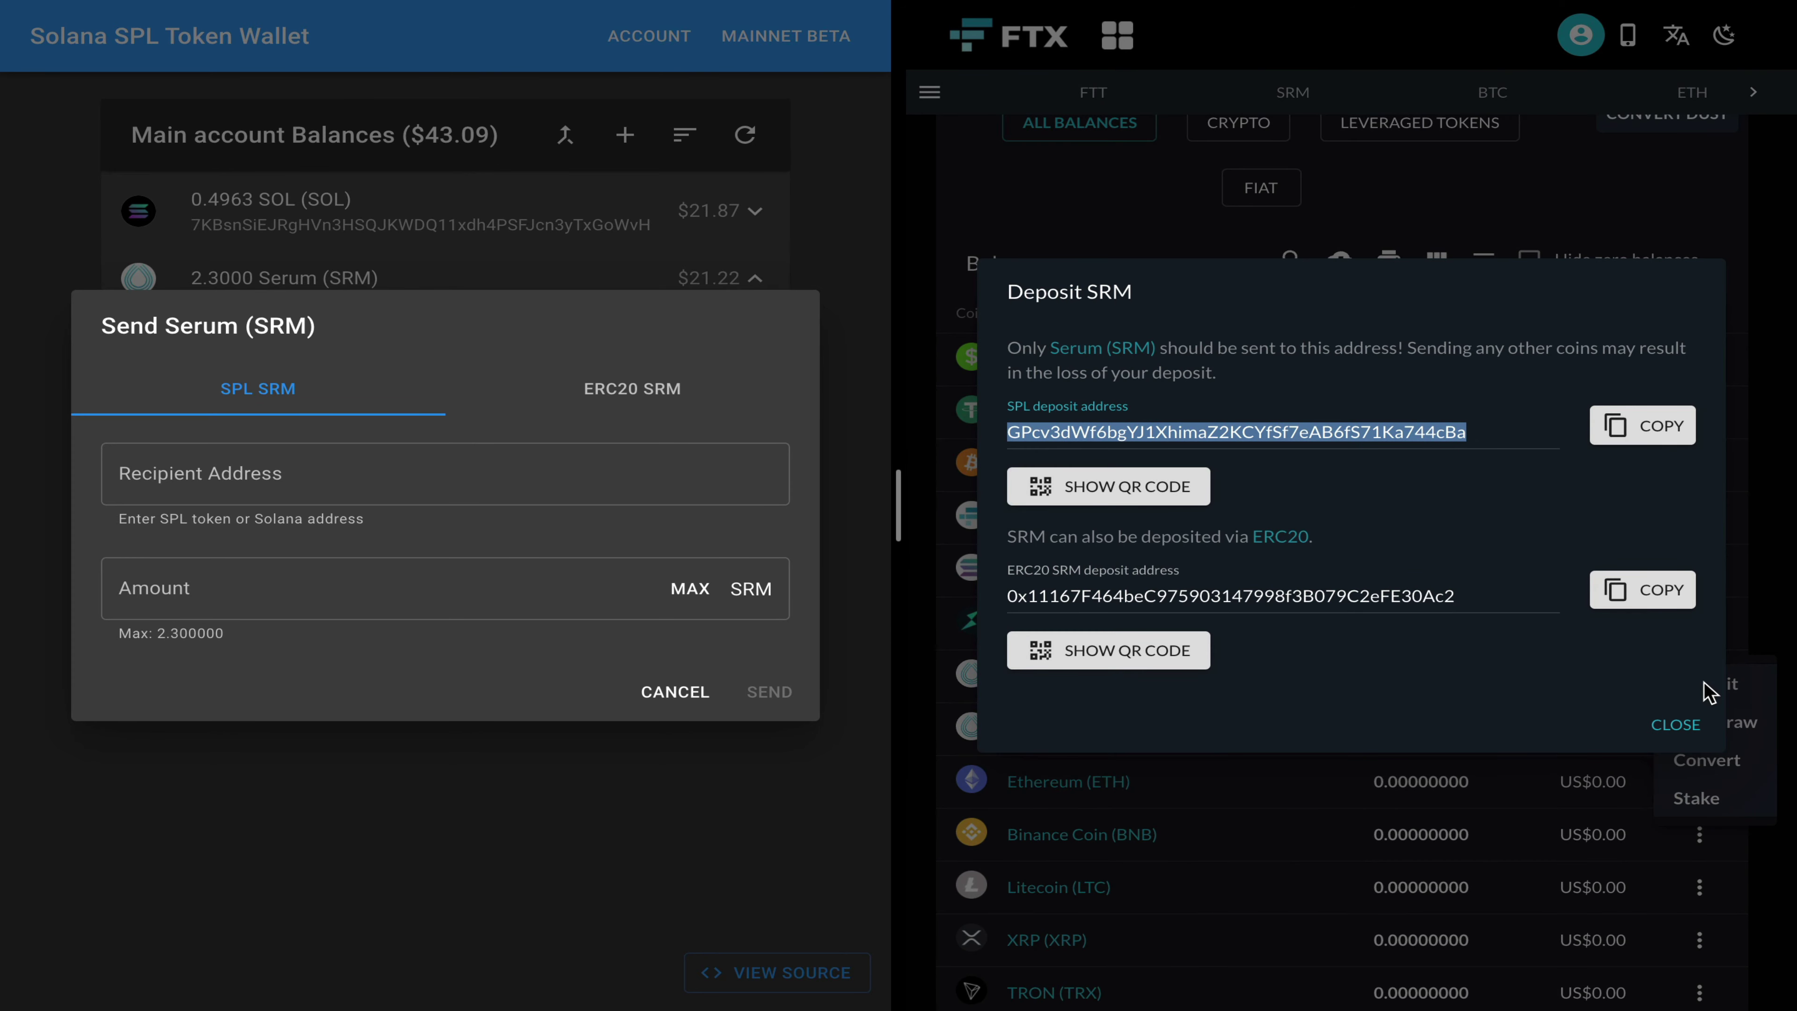
click(1640, 427)
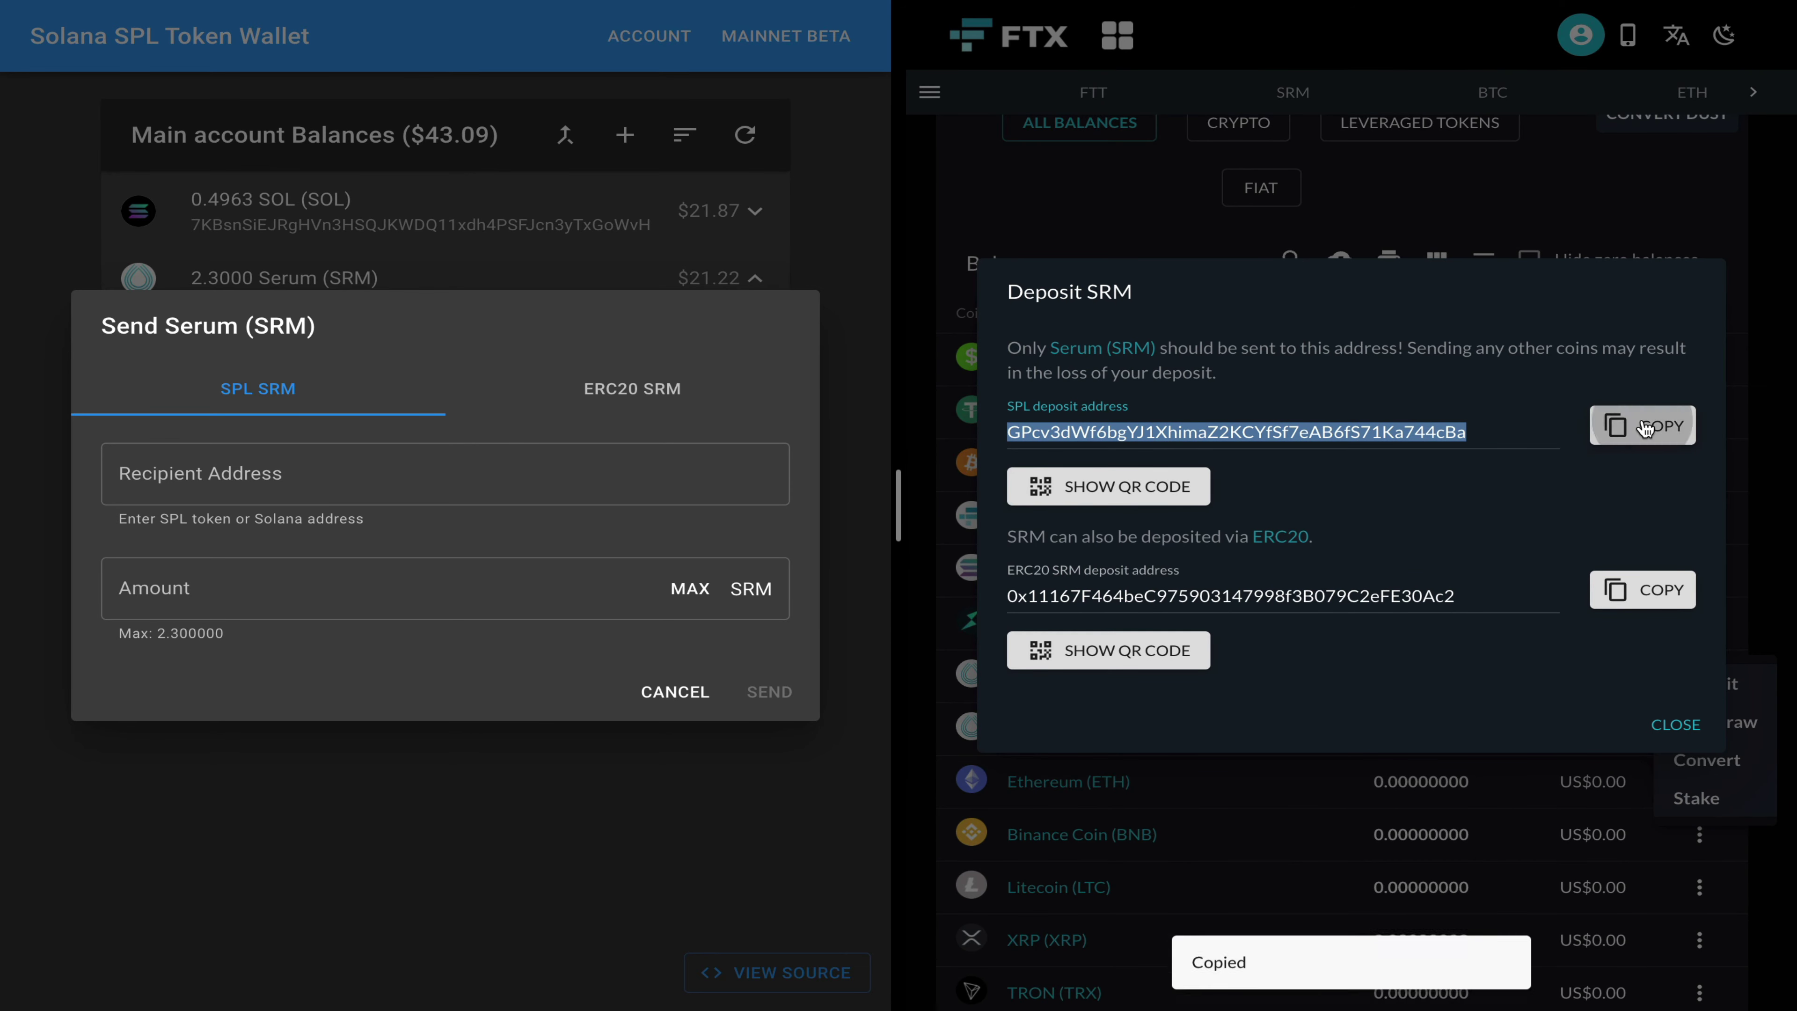
Step: Send the full 2.3 SRM to the pasted FTX deposit address, confirming the recipient
click(521, 482)
click(306, 473)
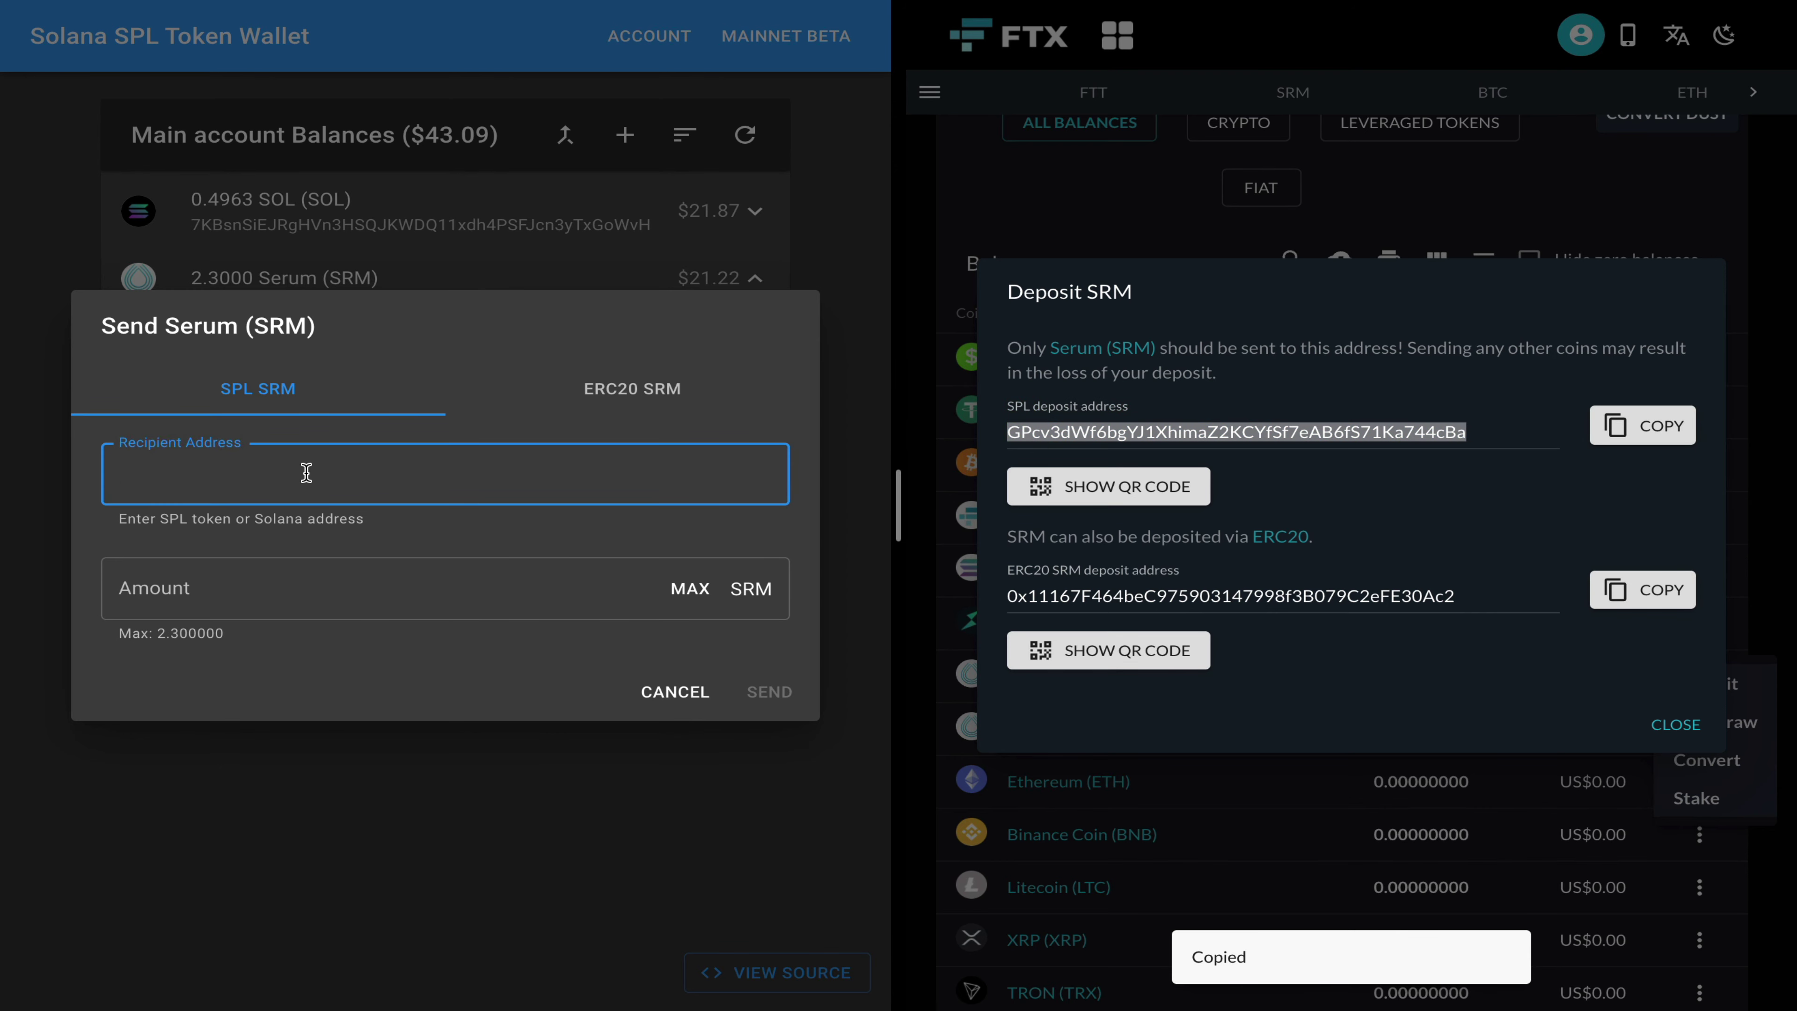
key(ctrl+v)
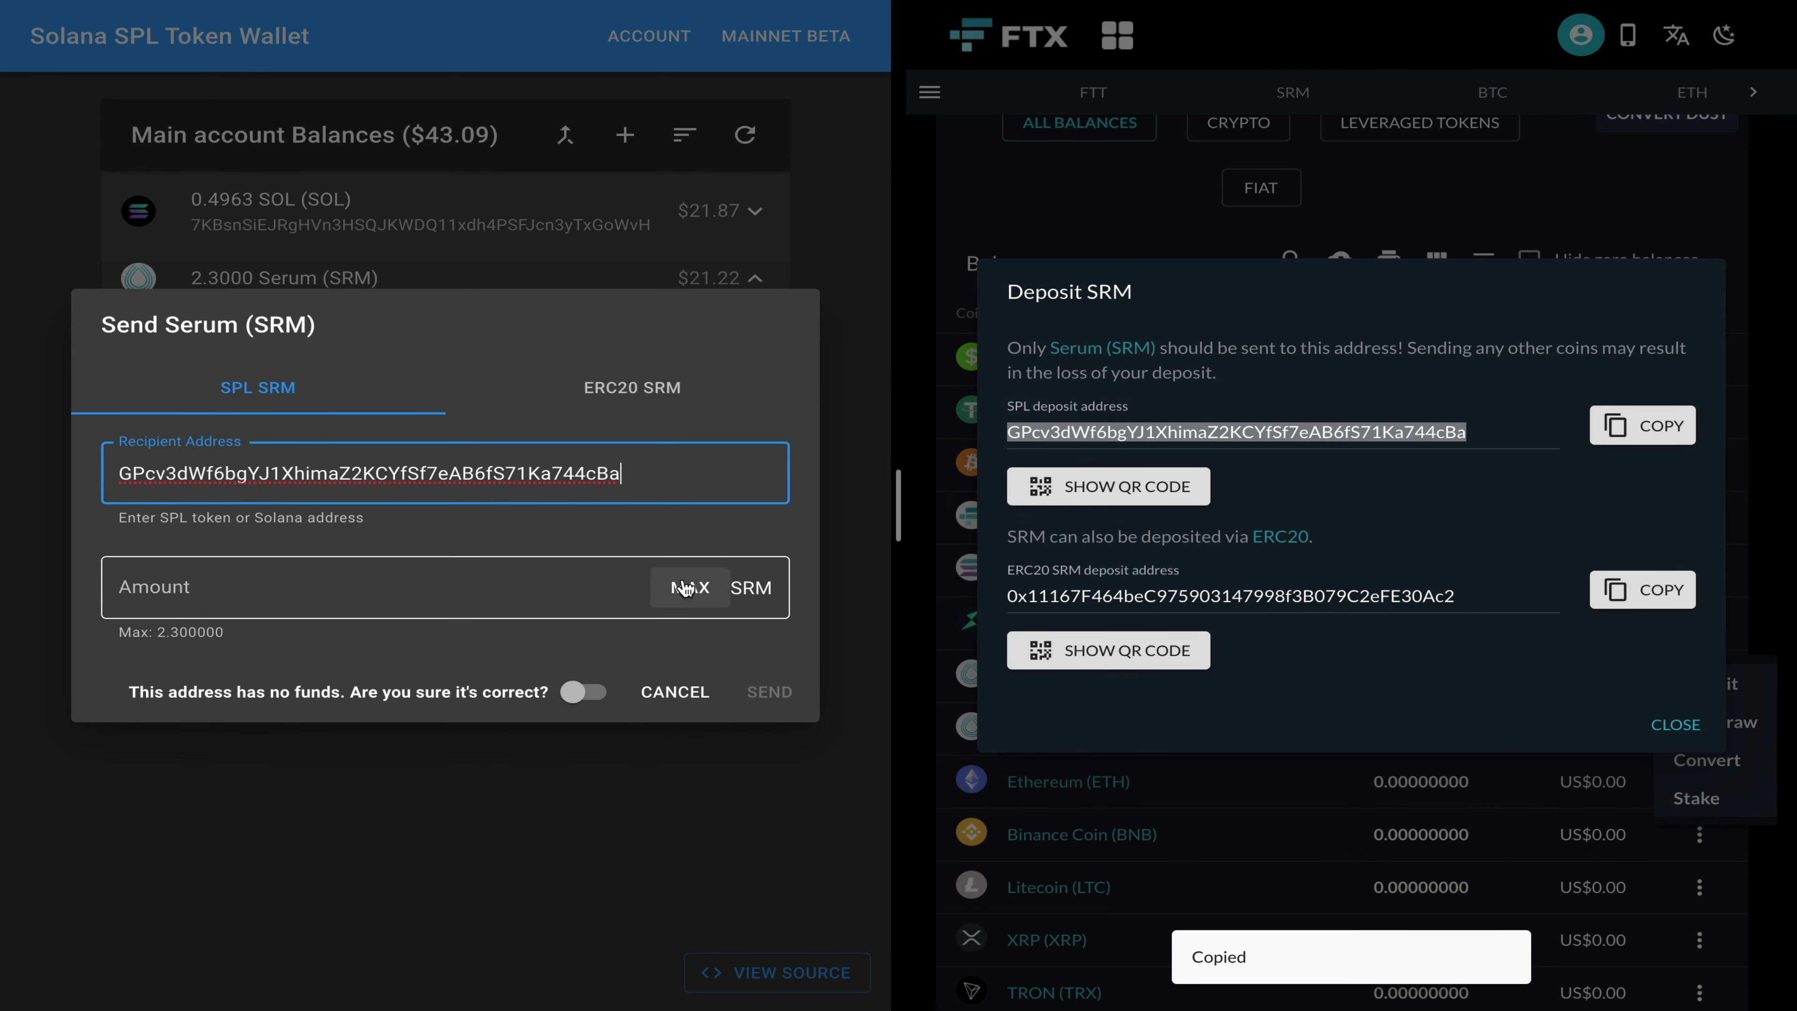
click(684, 587)
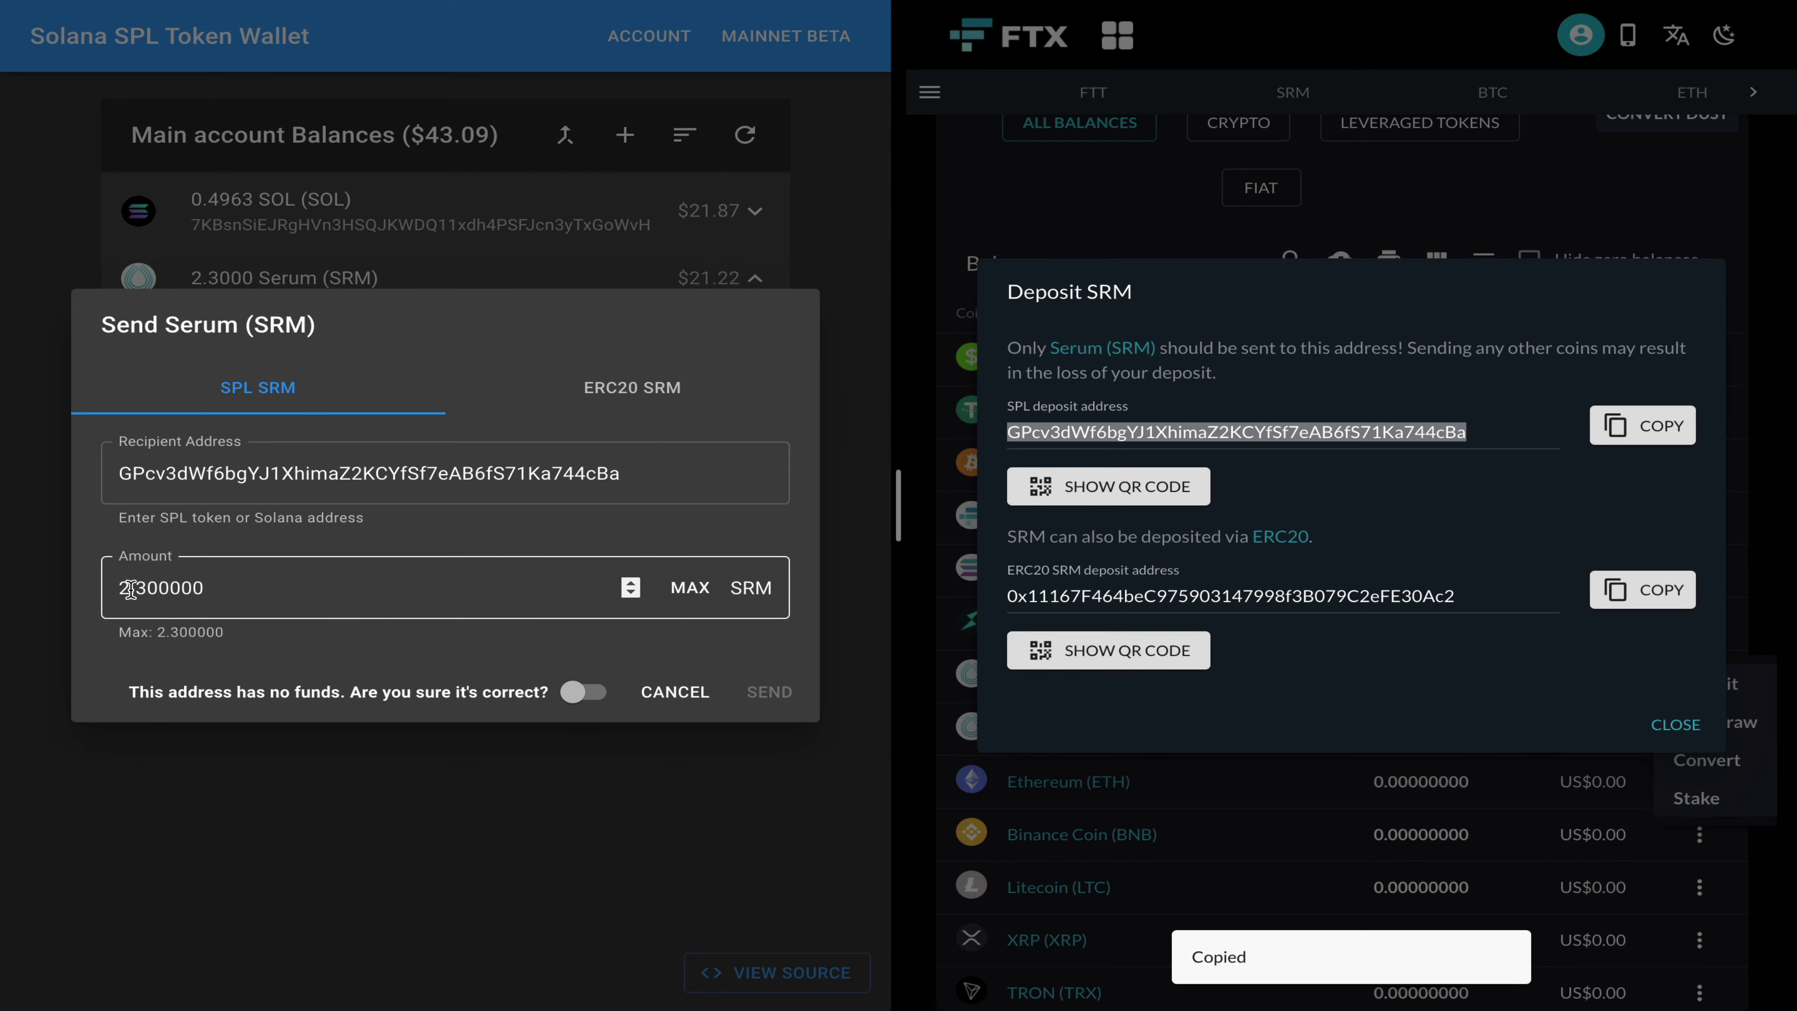
click(570, 692)
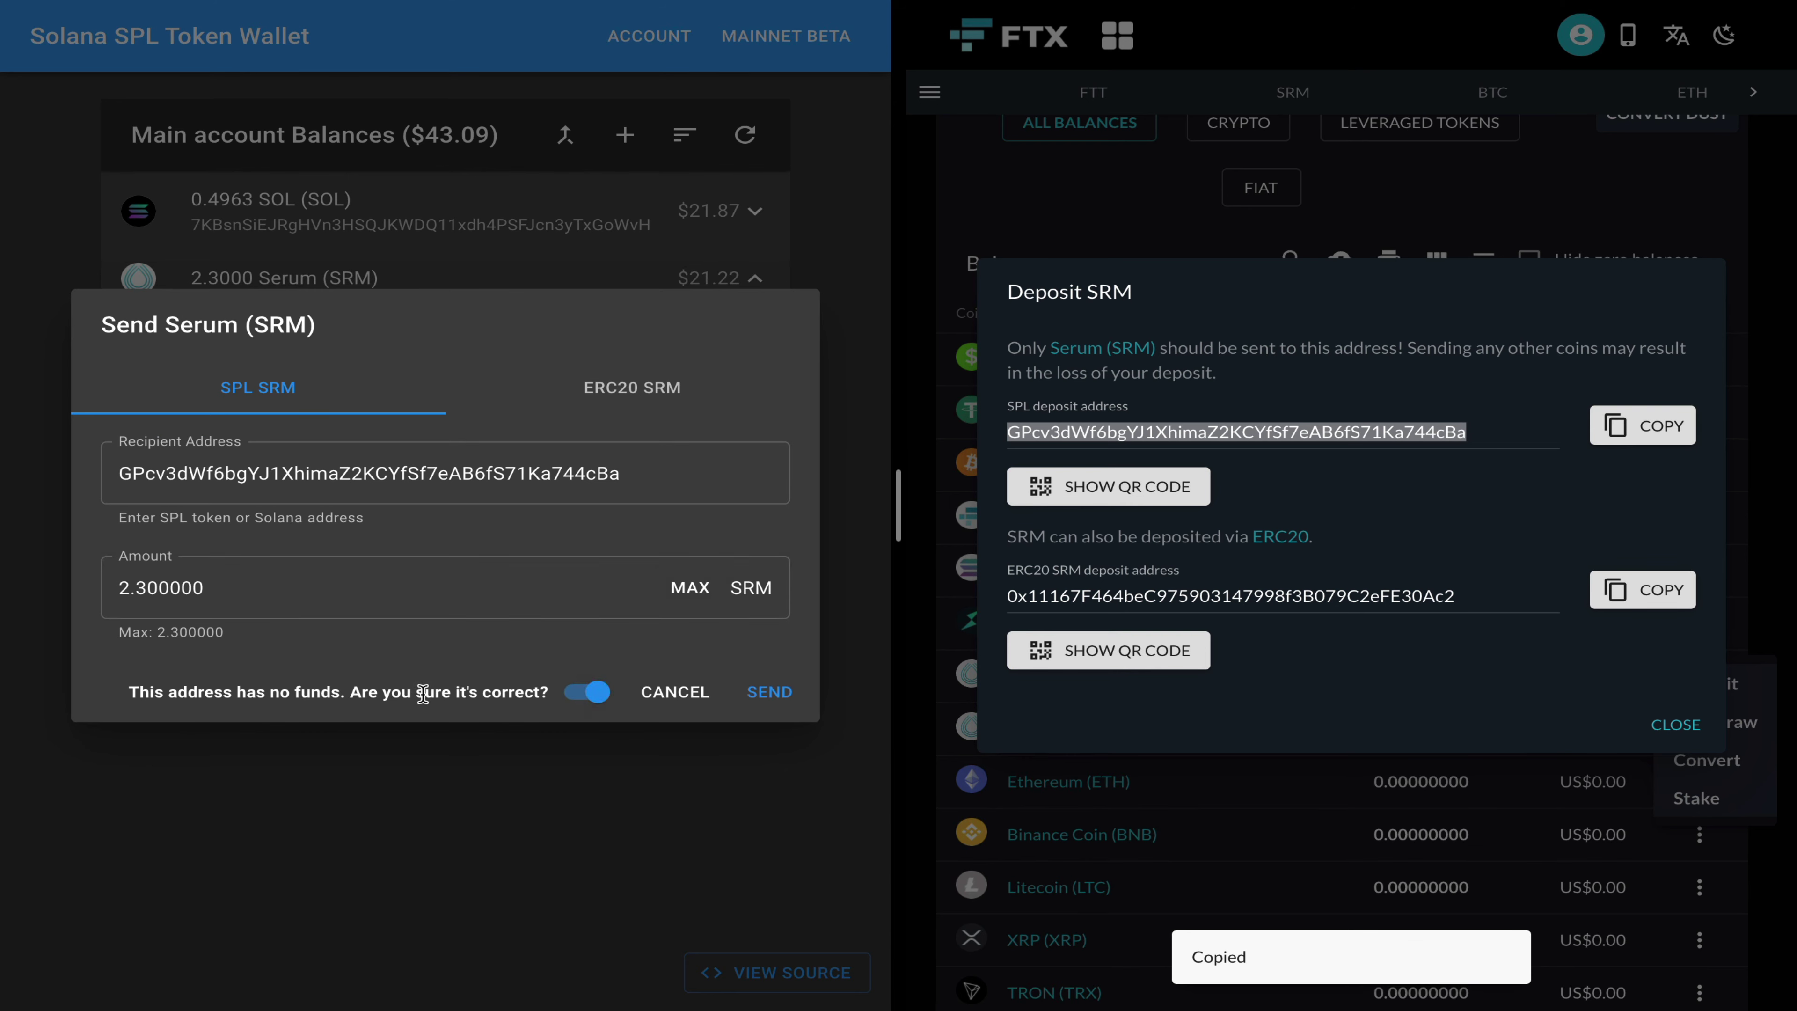
click(776, 695)
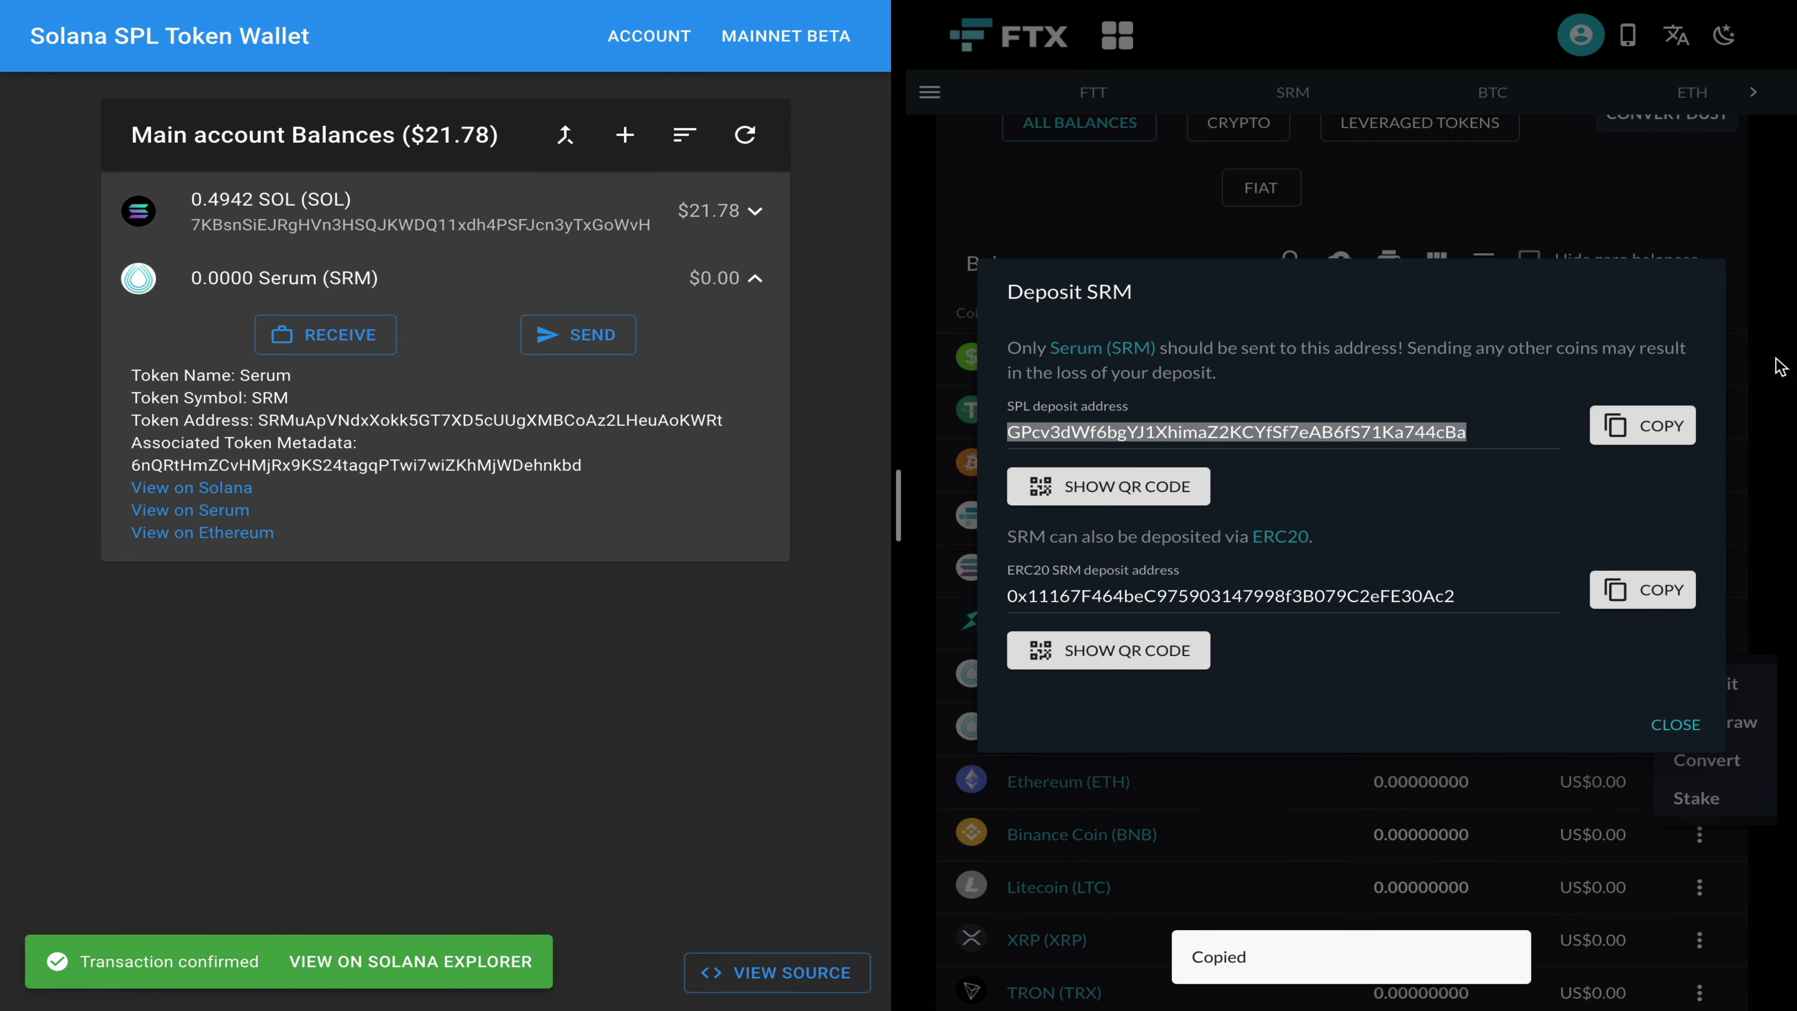
Step: Close FTX's Deposit SRM dialog and dismiss the Serum action menu to see 10.14431252
click(1687, 724)
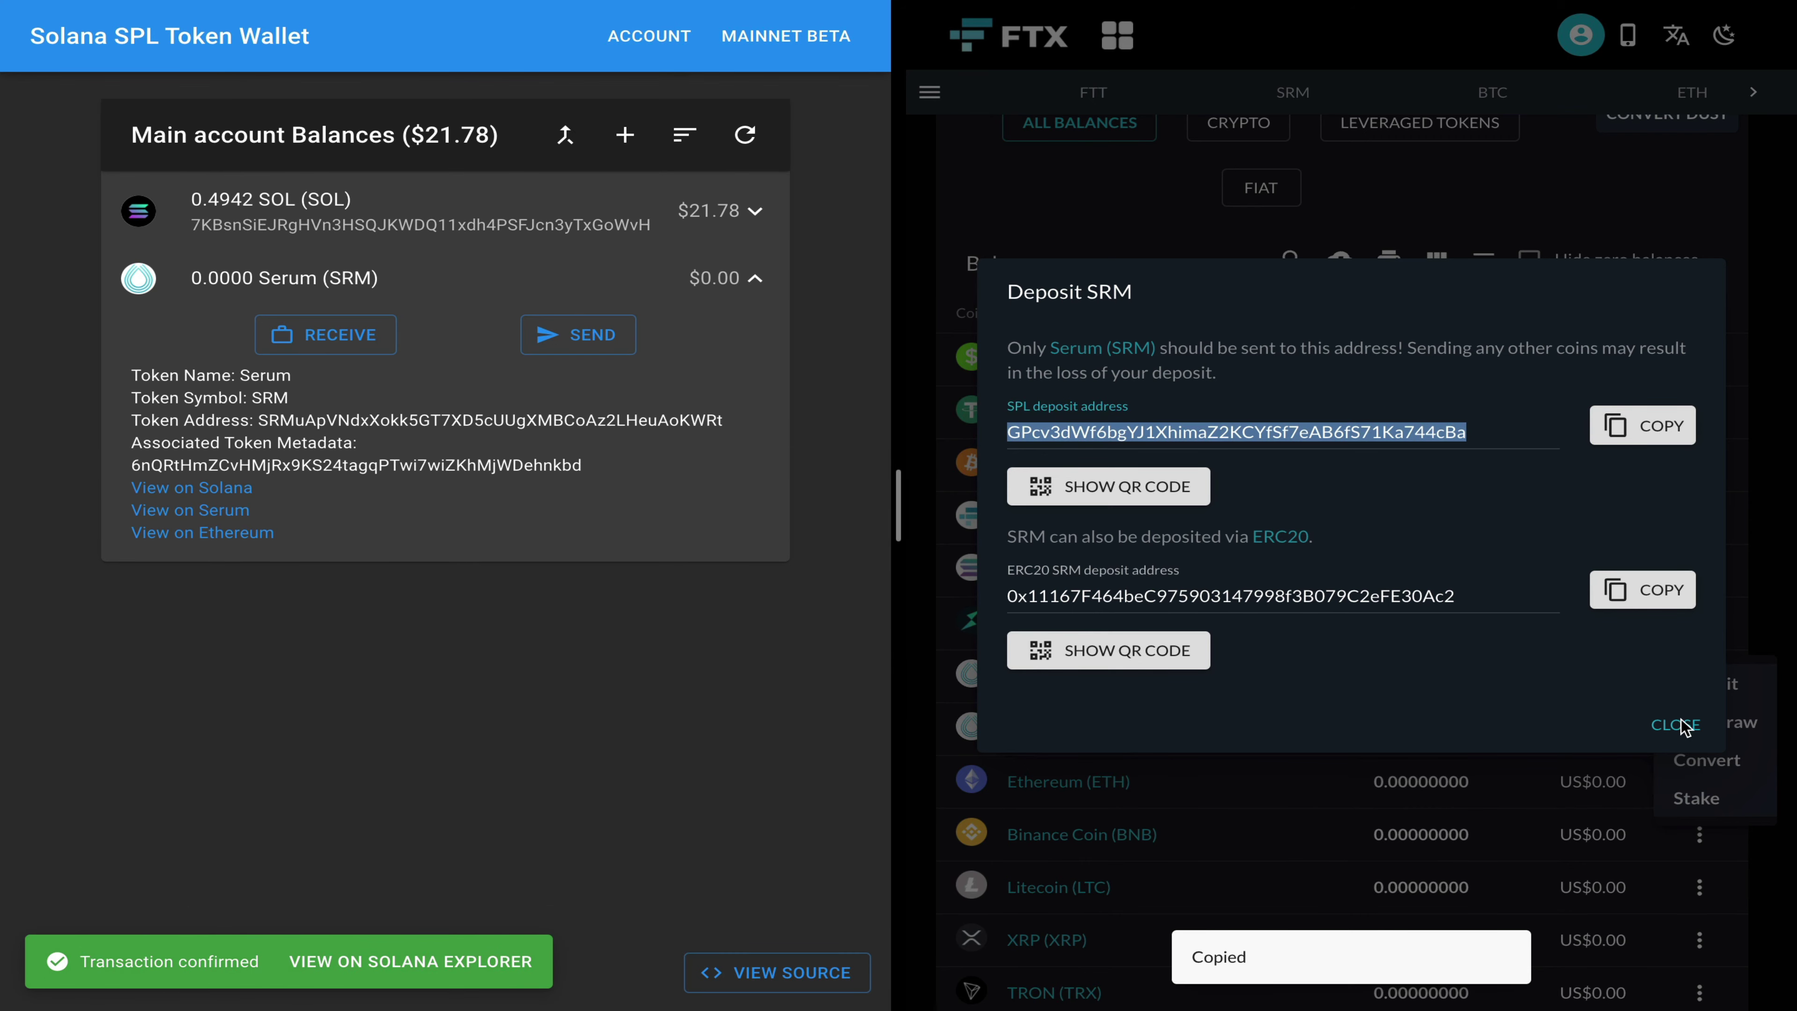
click(1681, 726)
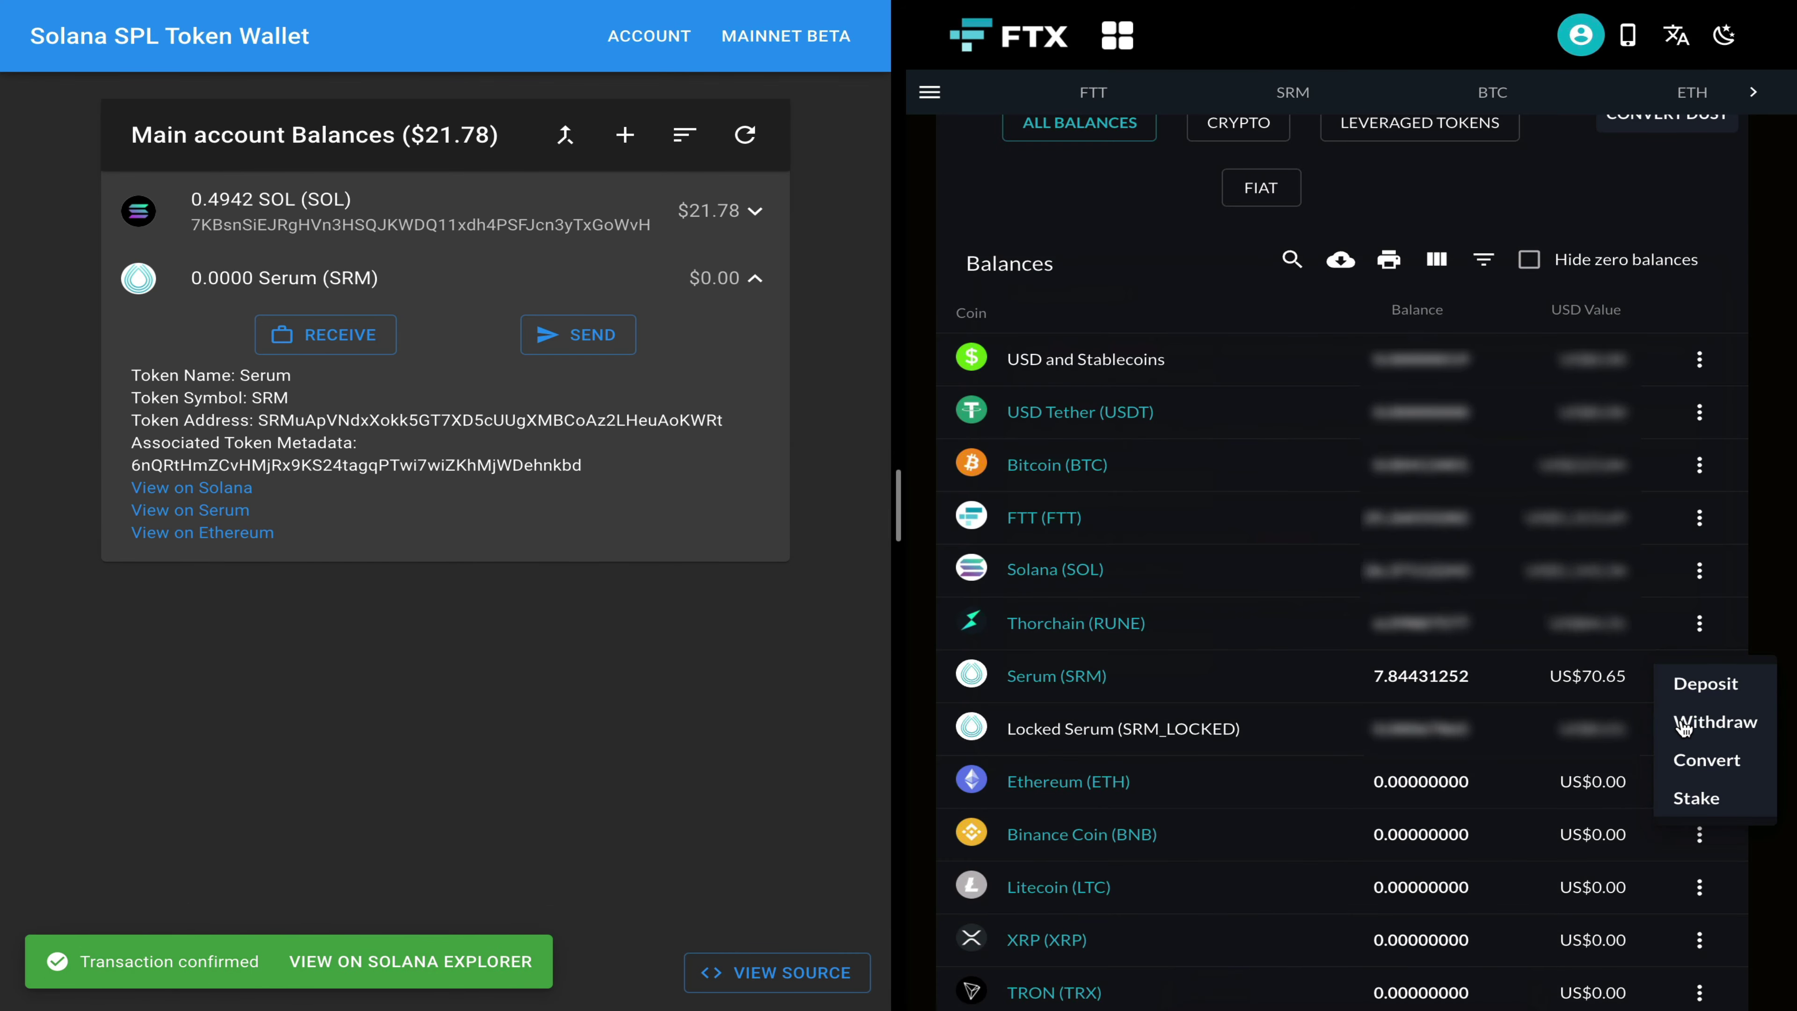
click(1372, 684)
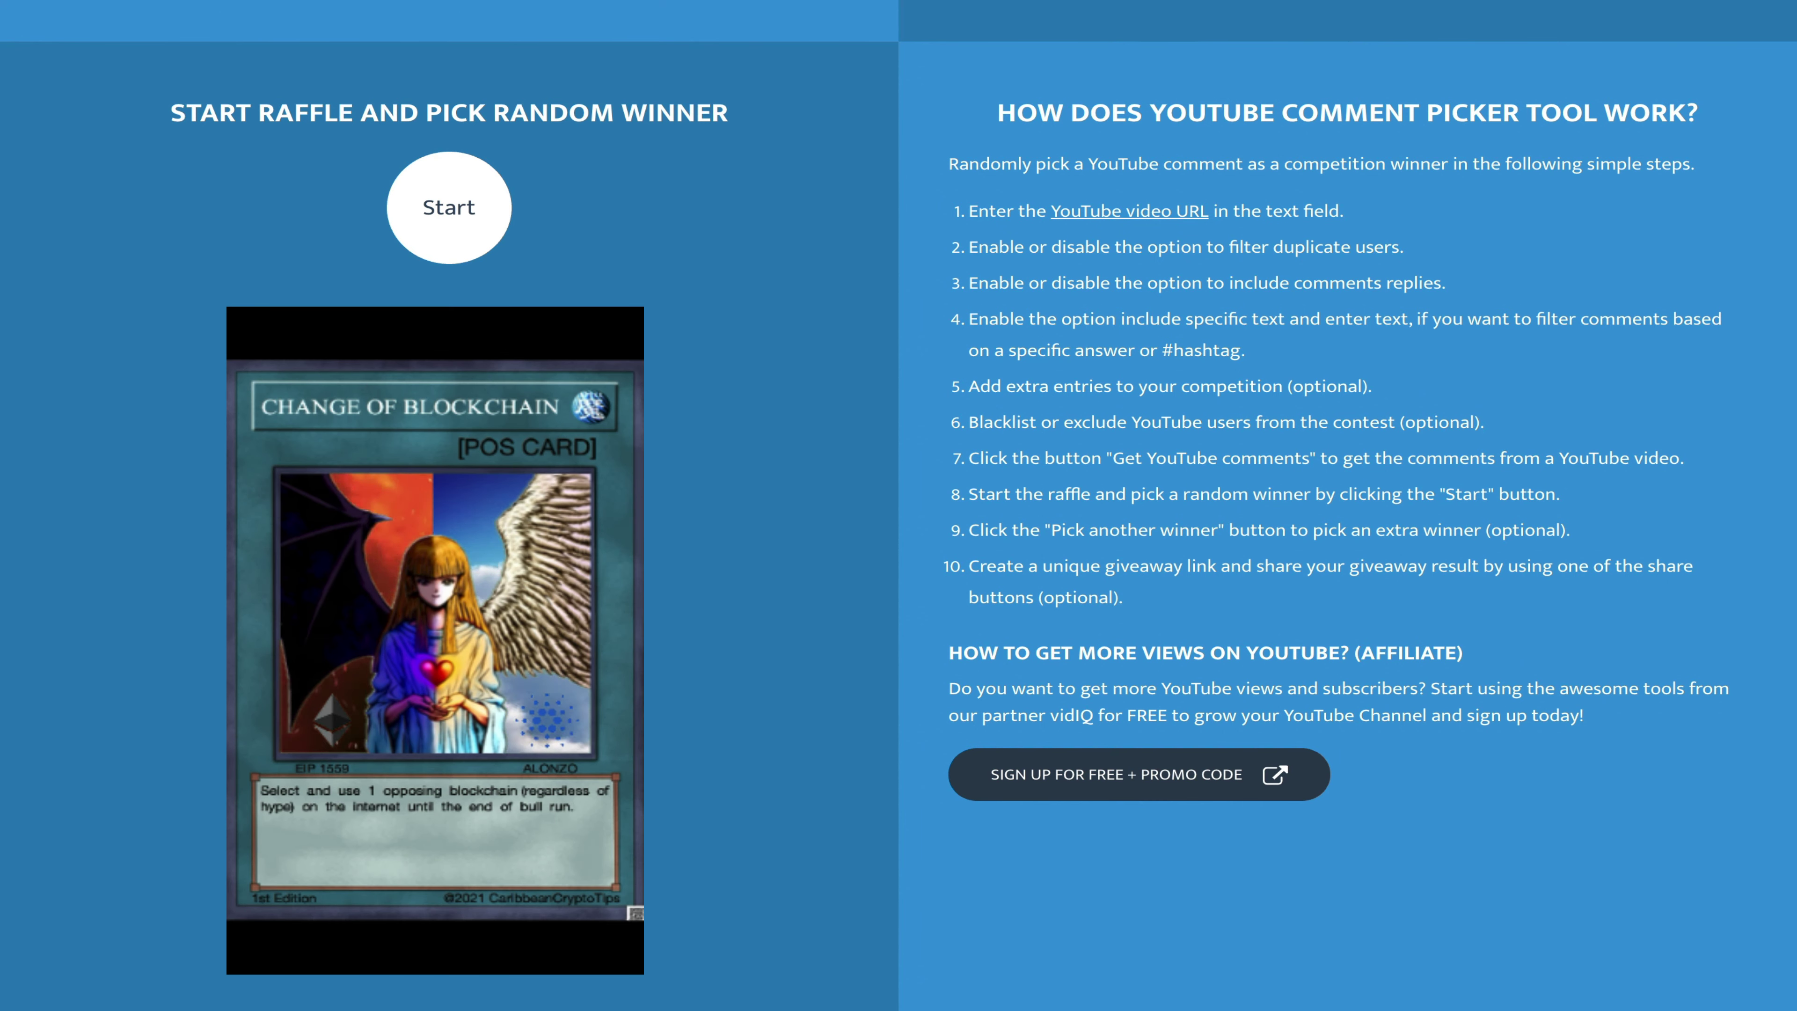
Step: Start the commentpicker raffle and scroll down to the winning commenter and comment
click(440, 225)
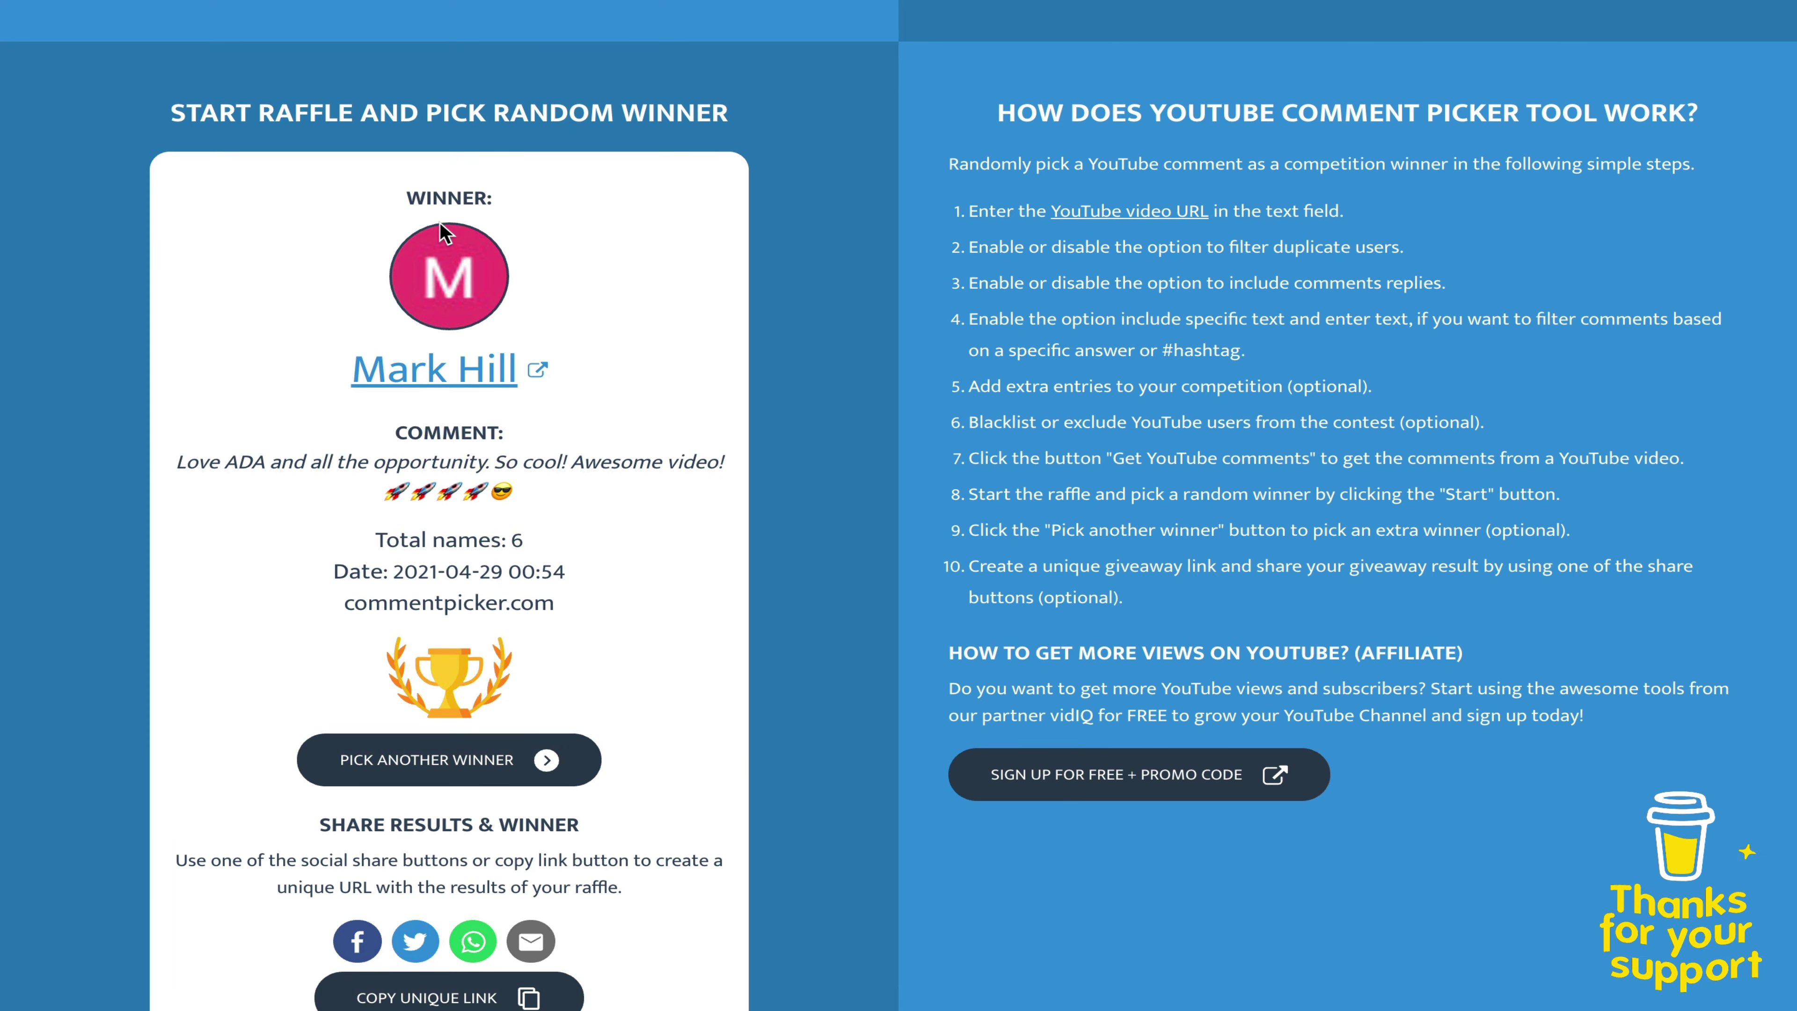
scroll(440, 222, down, 1)
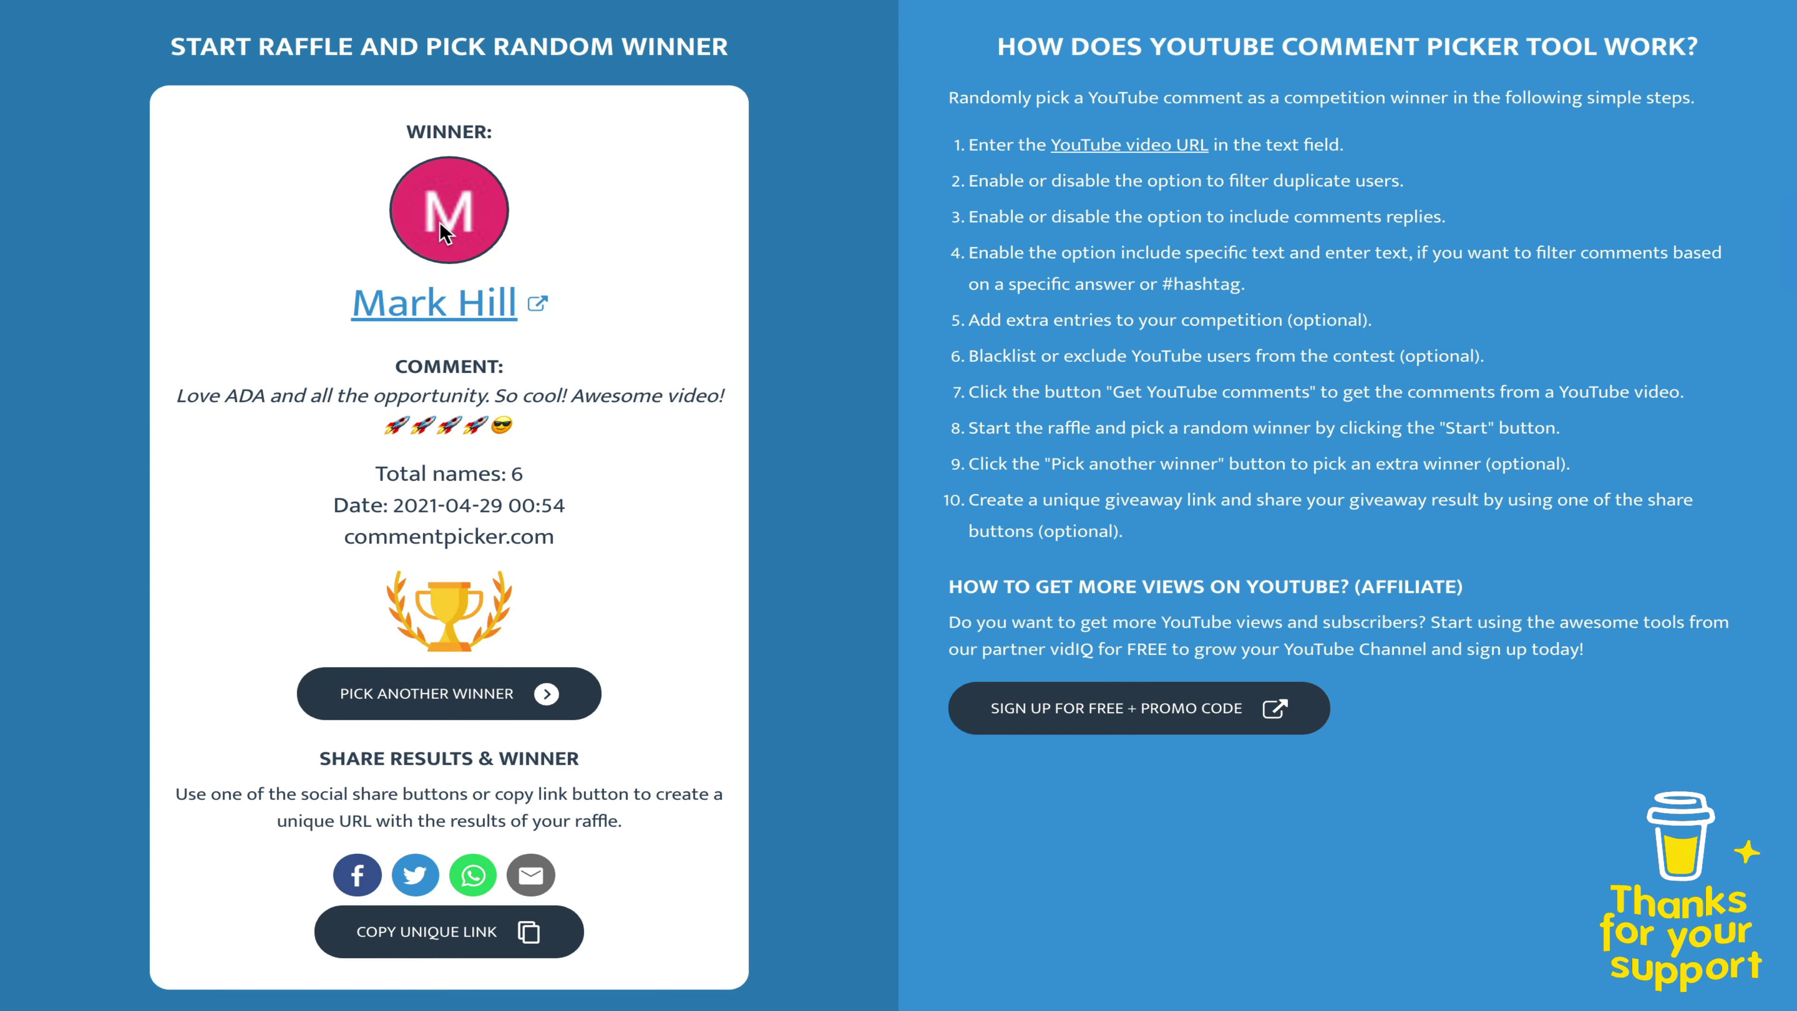